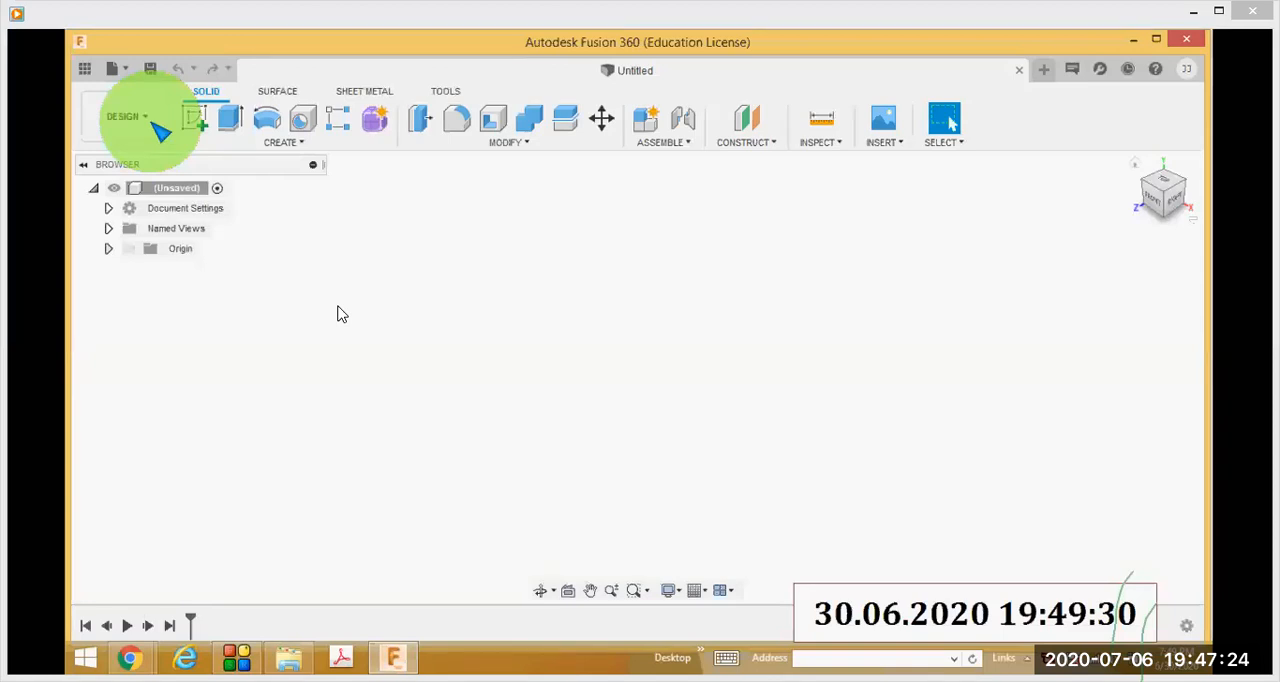
- Advance the recorded Fusion 360 lesson in short jumps to the origin-plane display at 00:42
{"action": "mouse_move", "coordinate": [294, 286]}
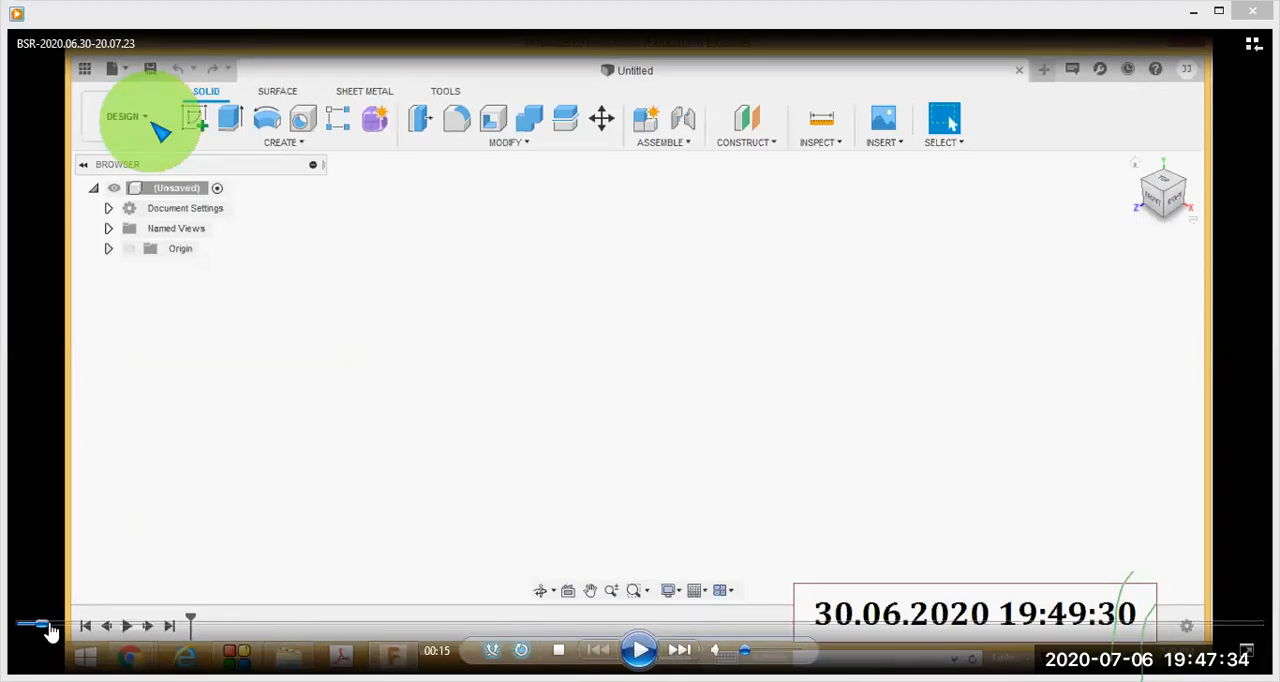
{"action": "left_click", "coordinate": [50, 626]}
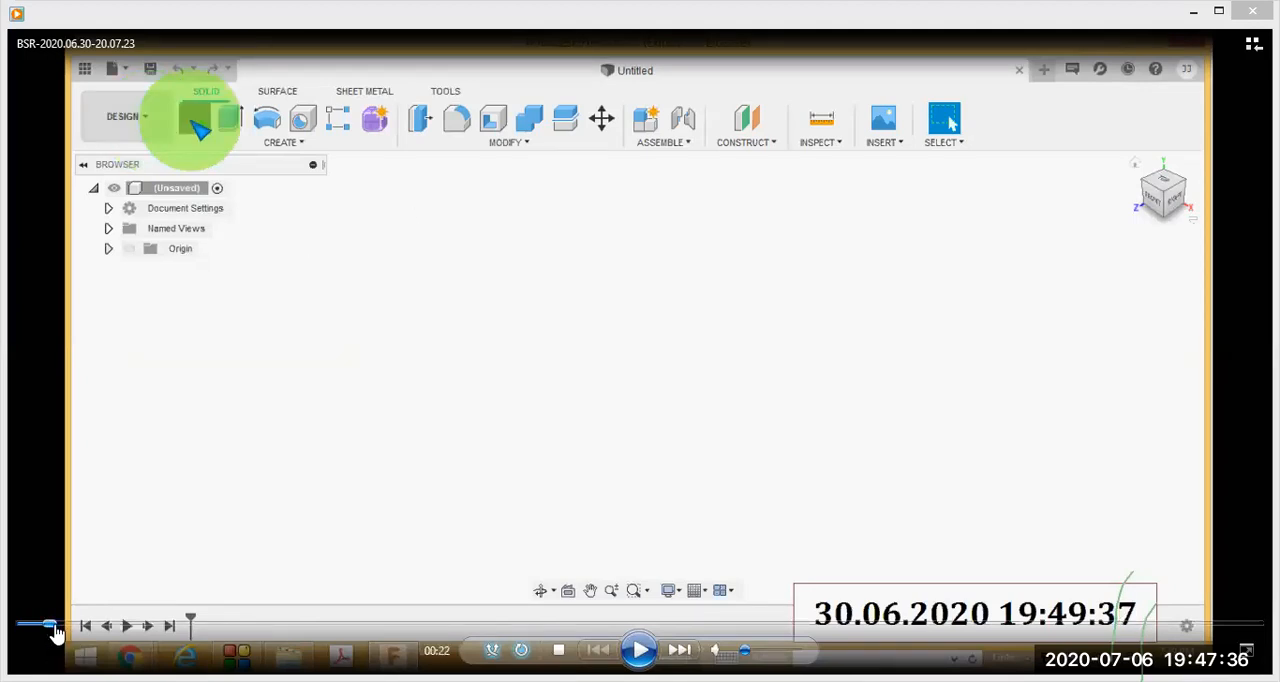
{"action": "left_click", "coordinate": [57, 626]}
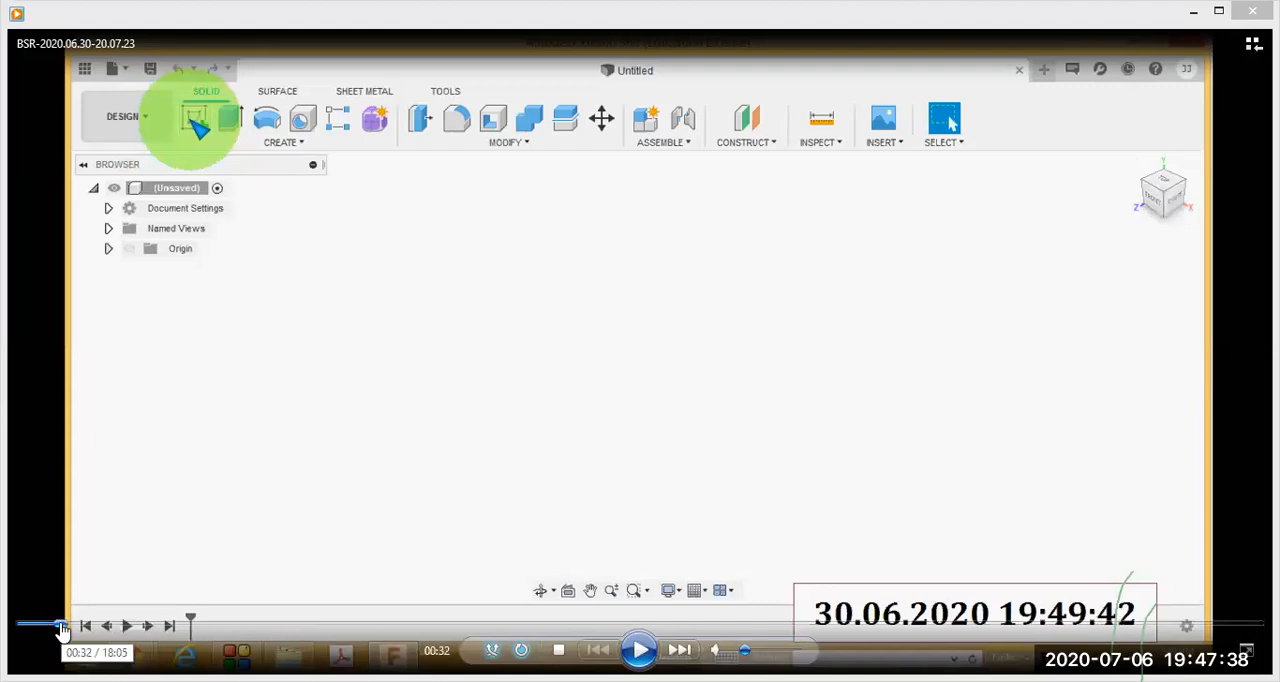
{"action": "left_click", "coordinate": [64, 626]}
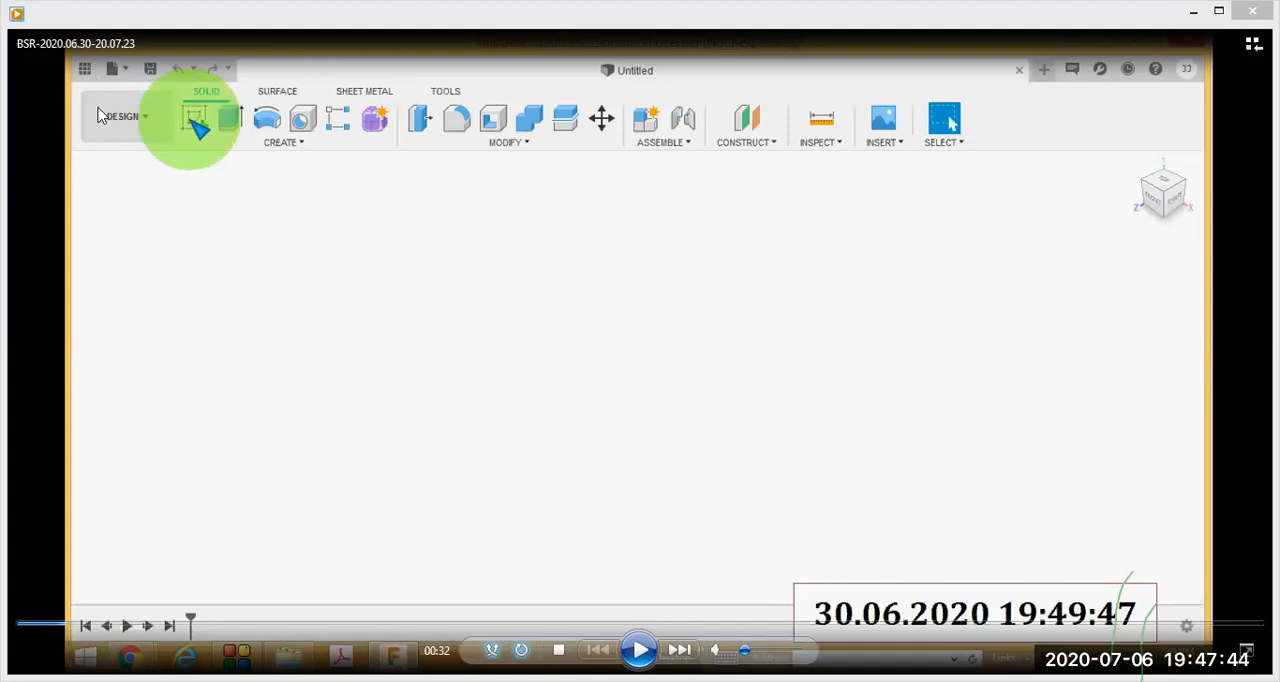
{"action": "left_click", "coordinate": [76, 626]}
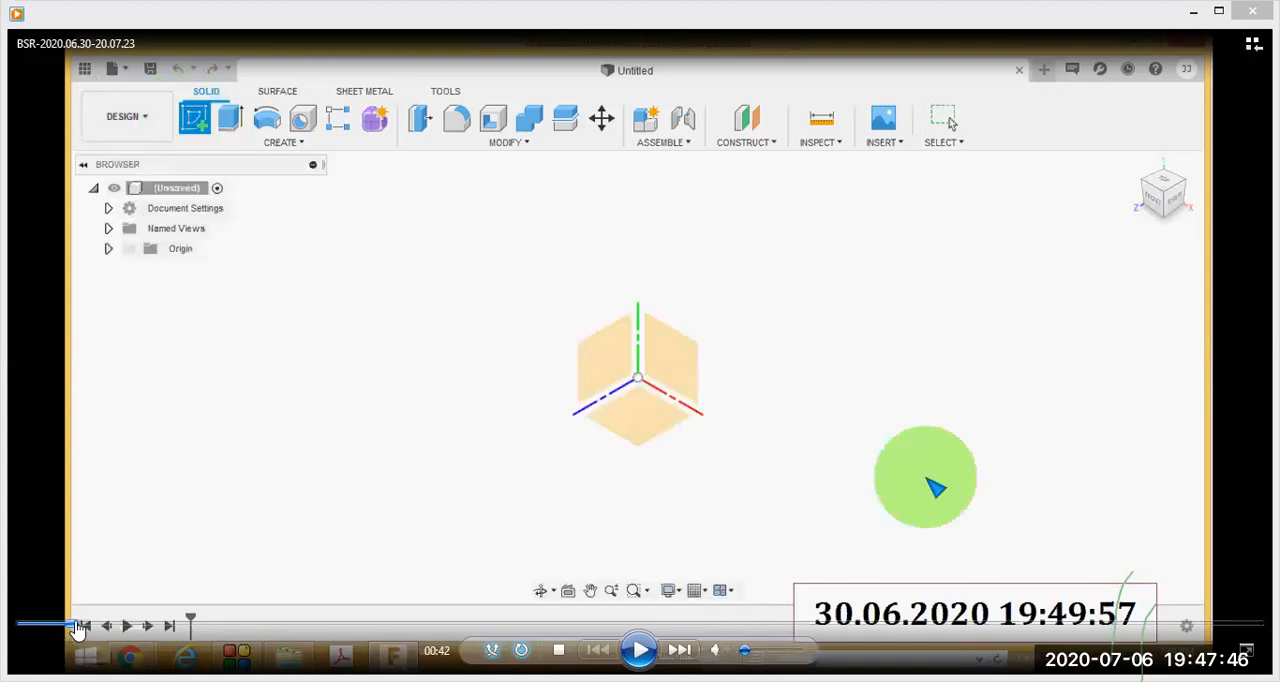
- Rewind the lesson to 00:28 and replay the start of Create Sketch in short jumps up to 00:54
{"action": "left_click_drag", "start_coordinate": [74, 627], "coordinate": [56, 627]}
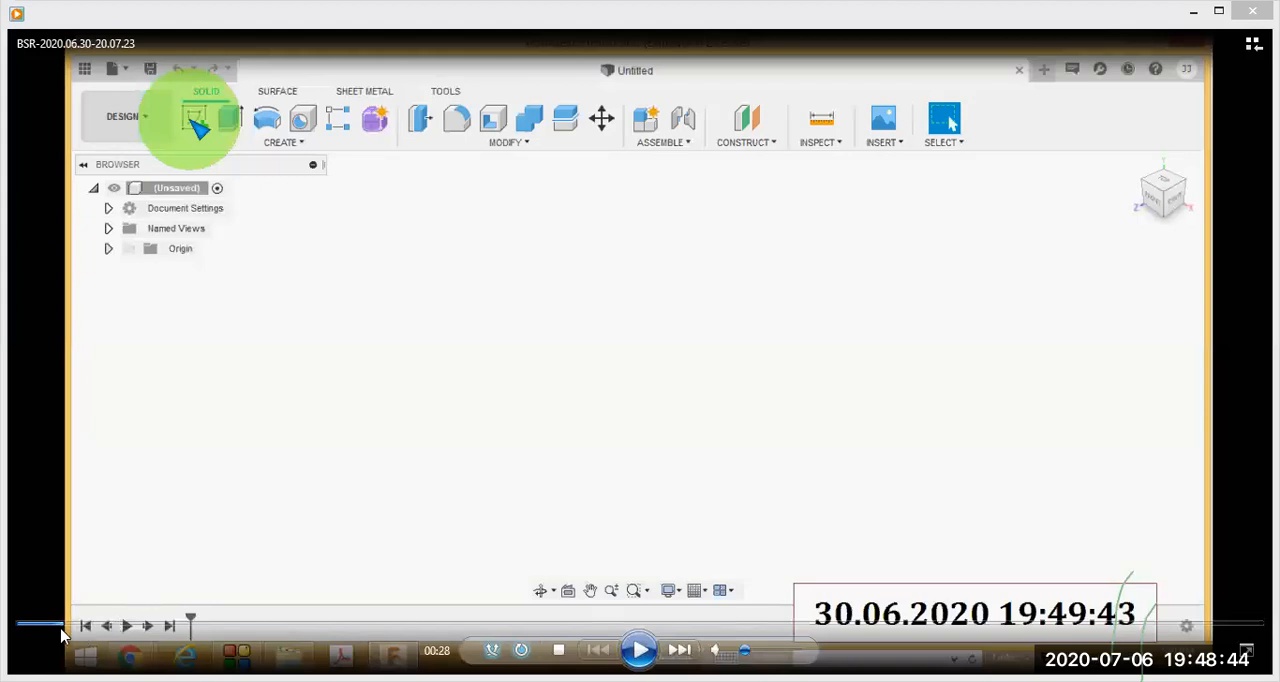
{"action": "left_click", "coordinate": [63, 627]}
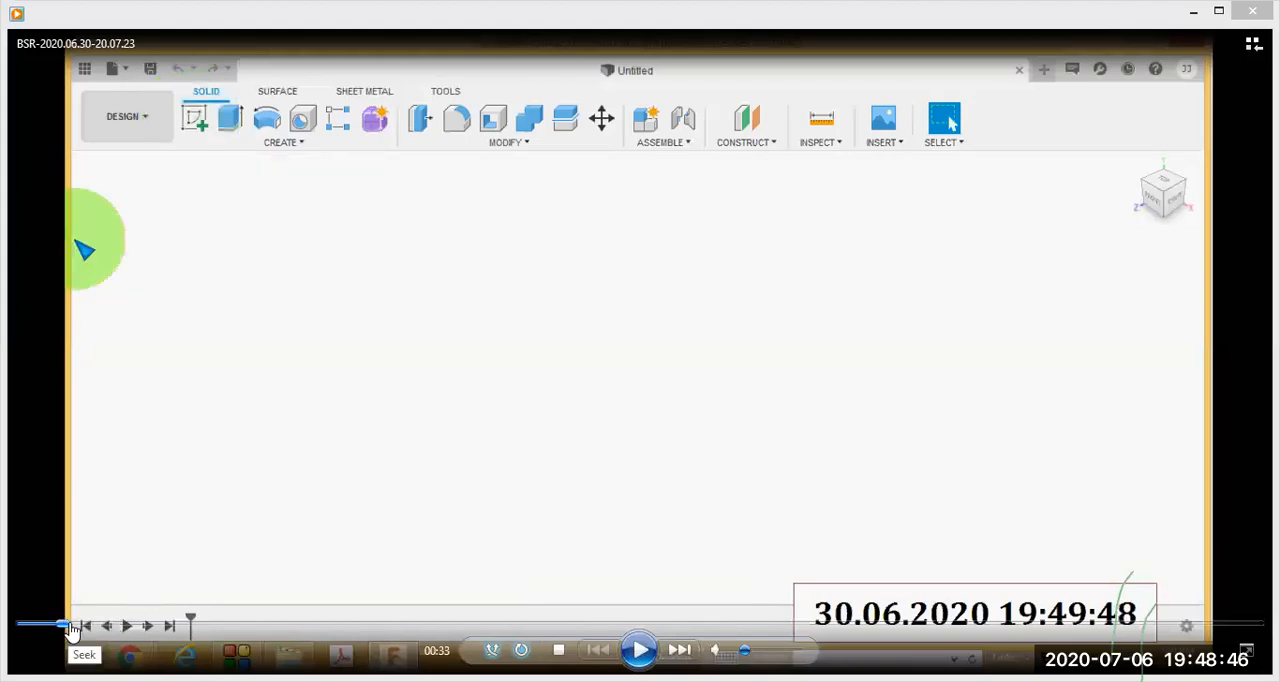
{"action": "left_click", "coordinate": [72, 624]}
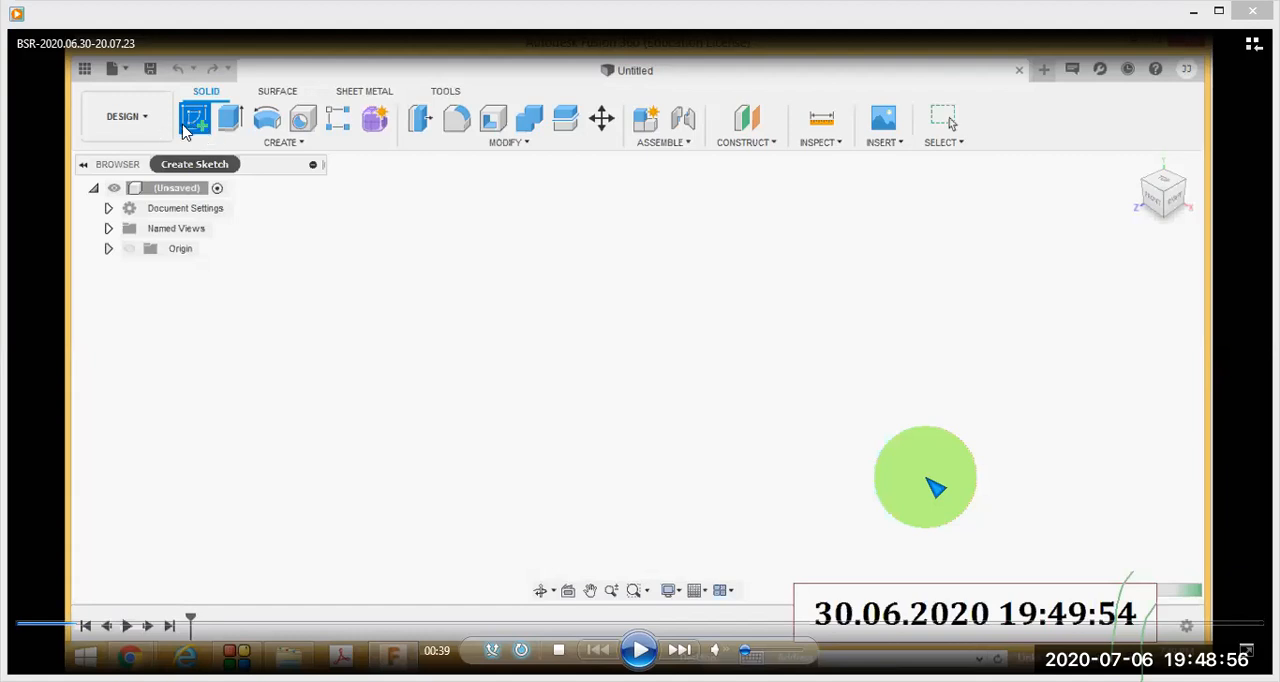
{"action": "left_click", "coordinate": [79, 626]}
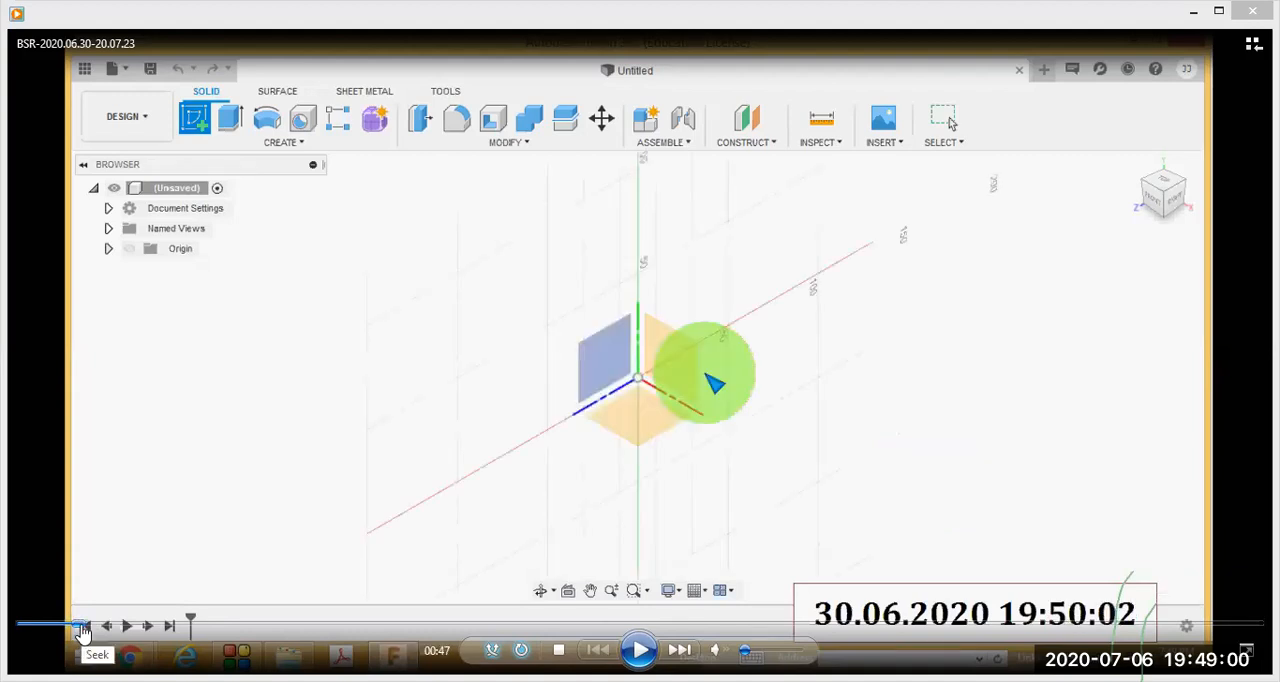
{"action": "left_click", "coordinate": [86, 626]}
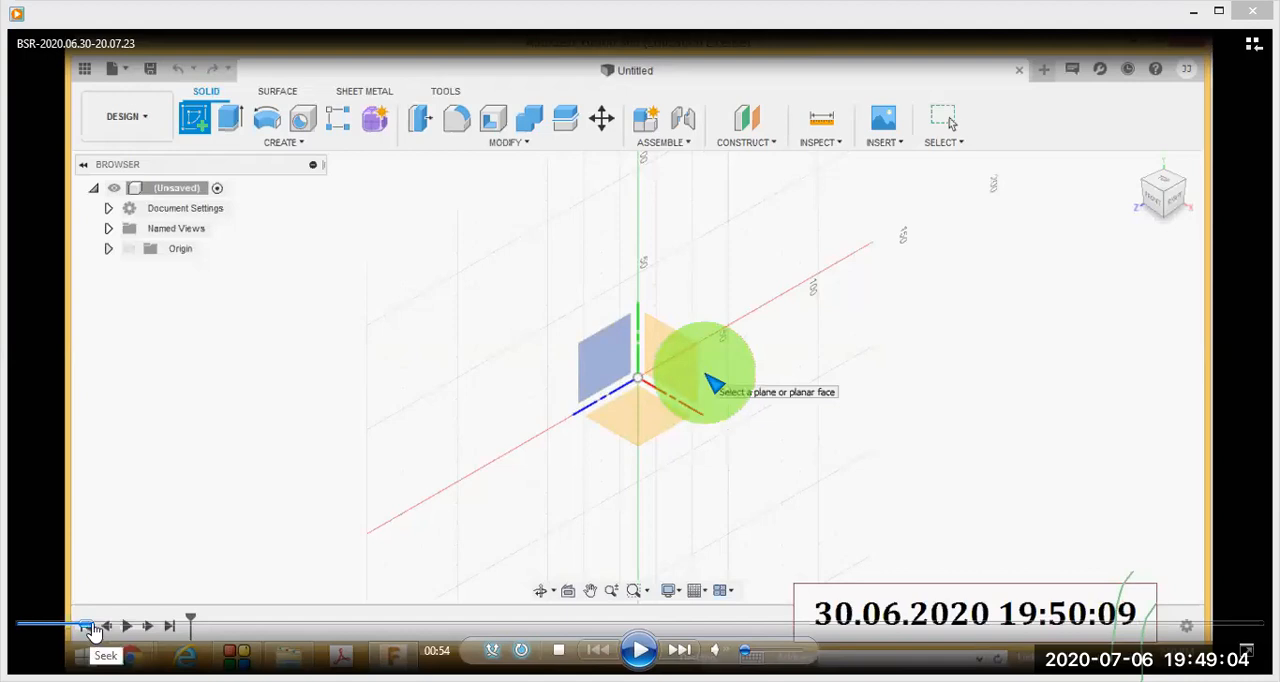
- Step the lesson forward through the sketch plane selection to 01:36
{"action": "left_click", "coordinate": [94, 626]}
{"action": "left_click", "coordinate": [99, 626]}
{"action": "left_click", "coordinate": [104, 626]}
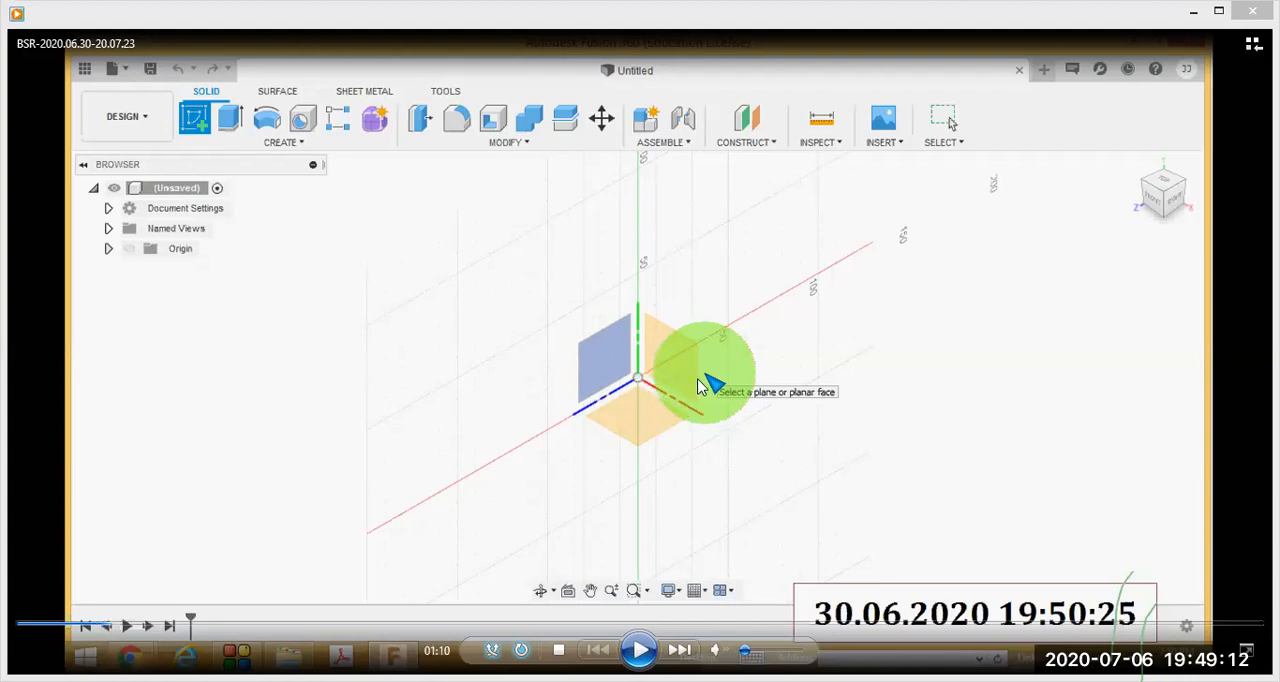
{"action": "left_click", "coordinate": [117, 627]}
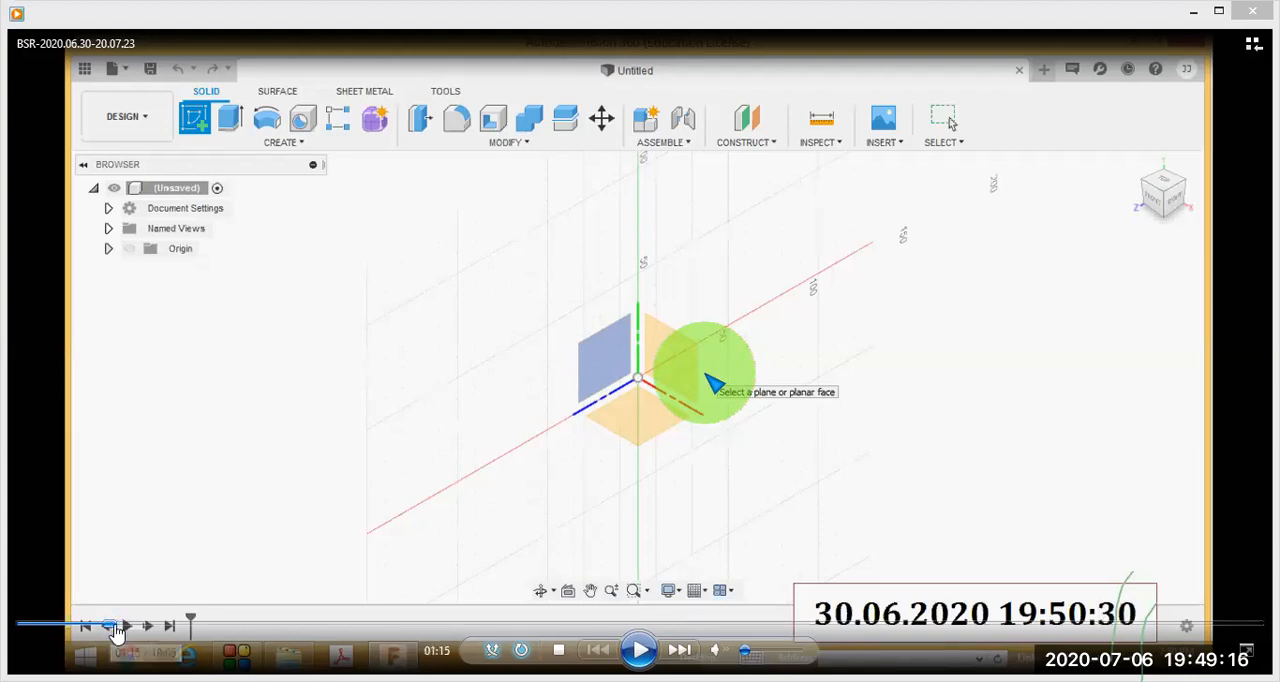
{"action": "left_click", "coordinate": [123, 627]}
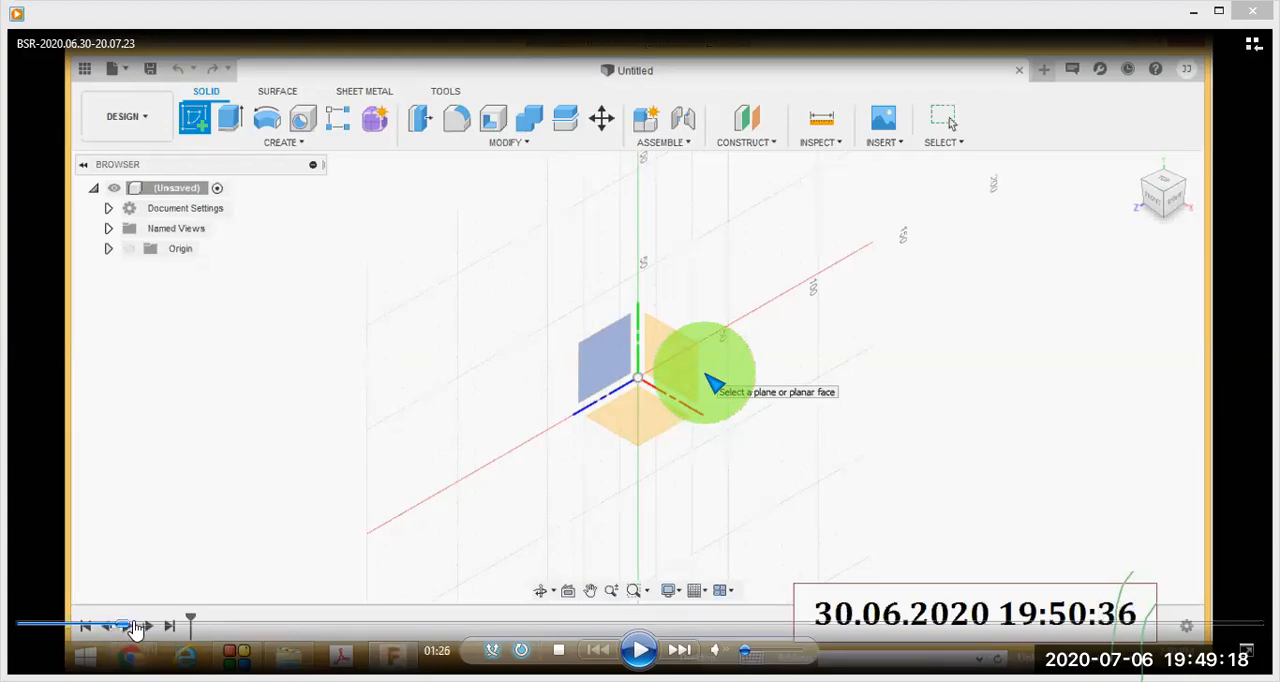
{"action": "left_click", "coordinate": [136, 627]}
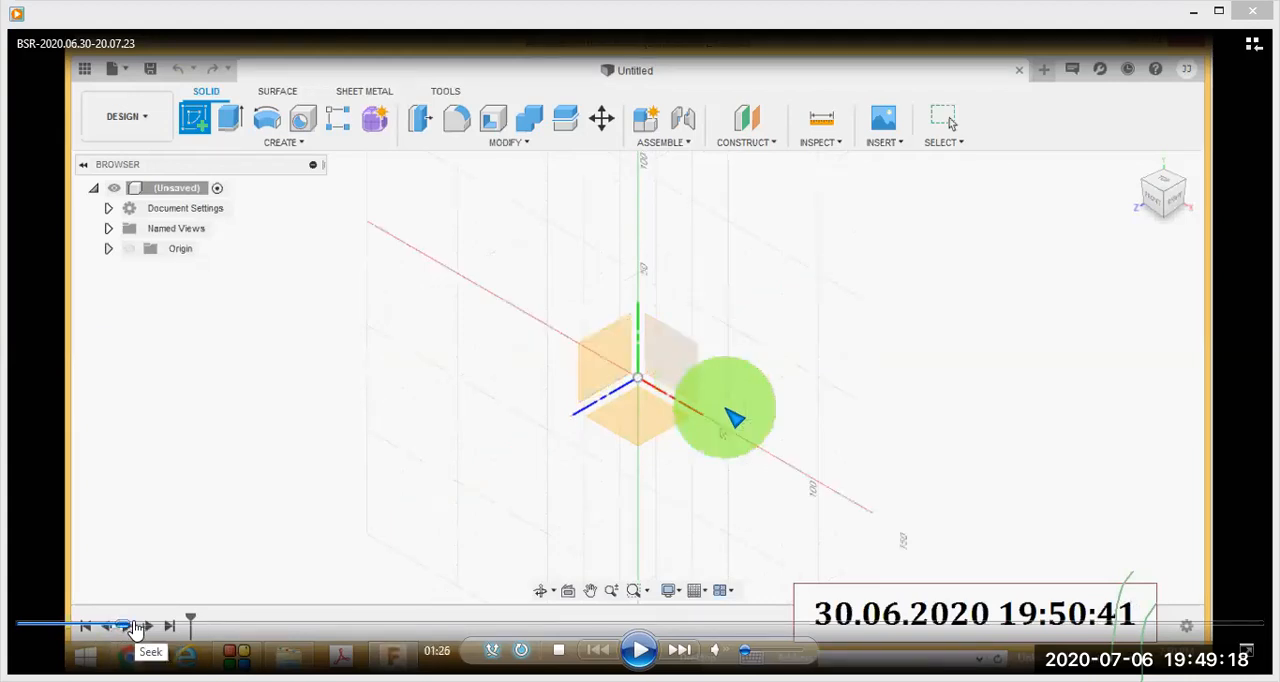
{"action": "left_click", "coordinate": [139, 627]}
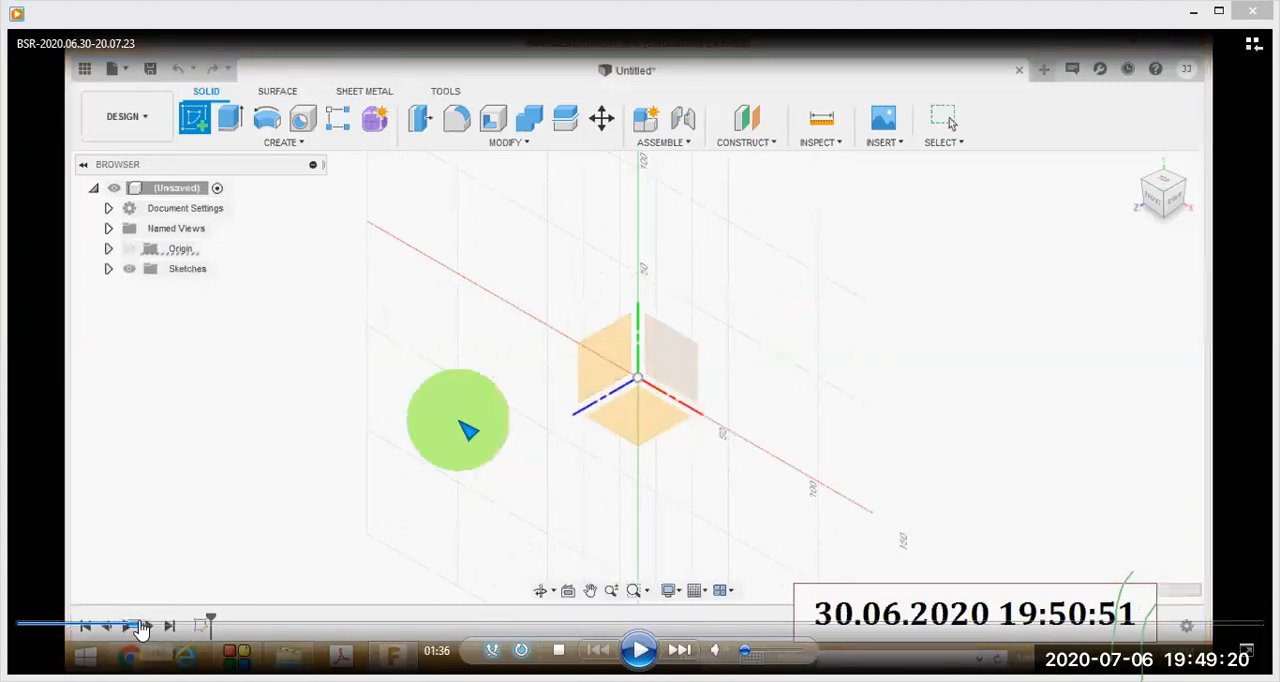
- View the machine component drawing at 01:40, and advance the lesson to the empty front-view sketch at 01:53
{"action": "left_click", "coordinate": [143, 627]}
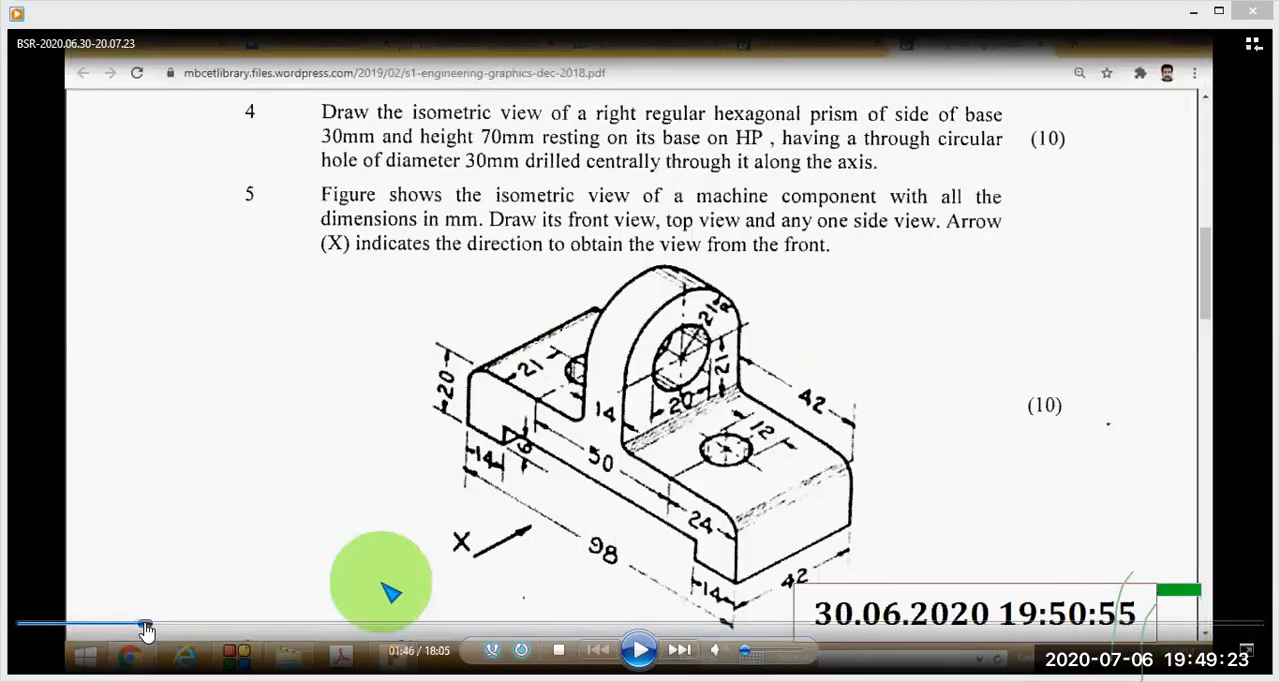
{"action": "left_click", "coordinate": [151, 627]}
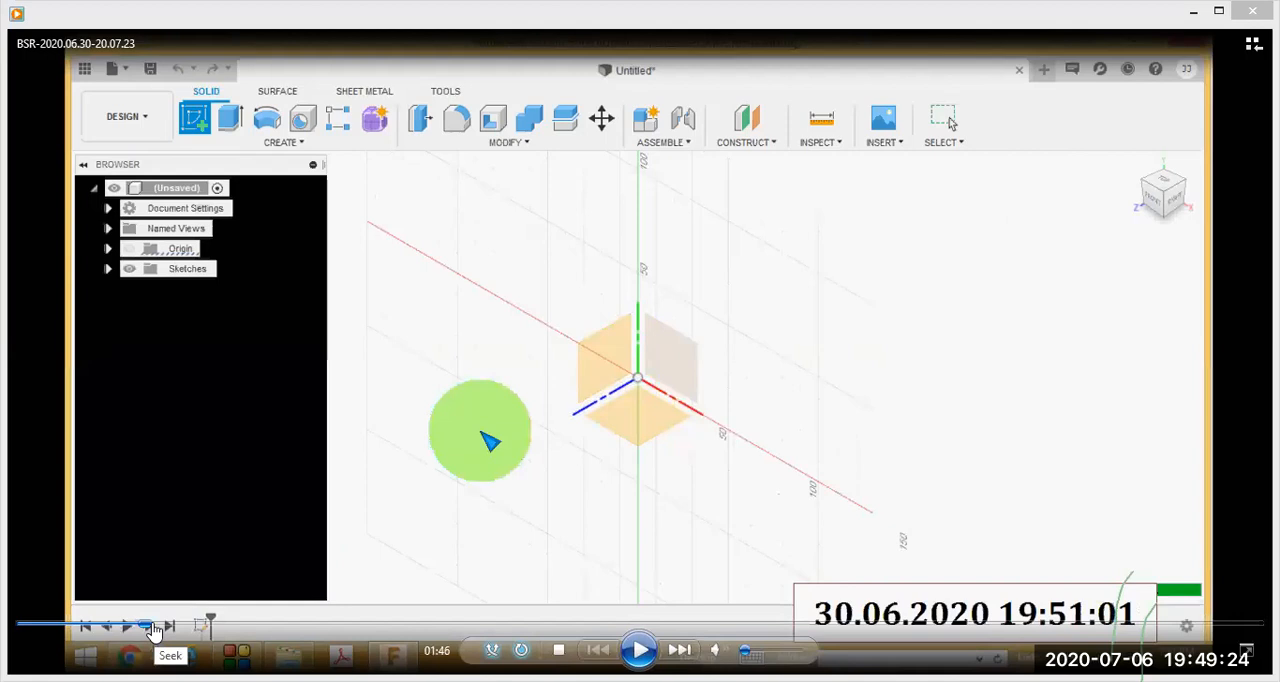
{"action": "left_click", "coordinate": [156, 627]}
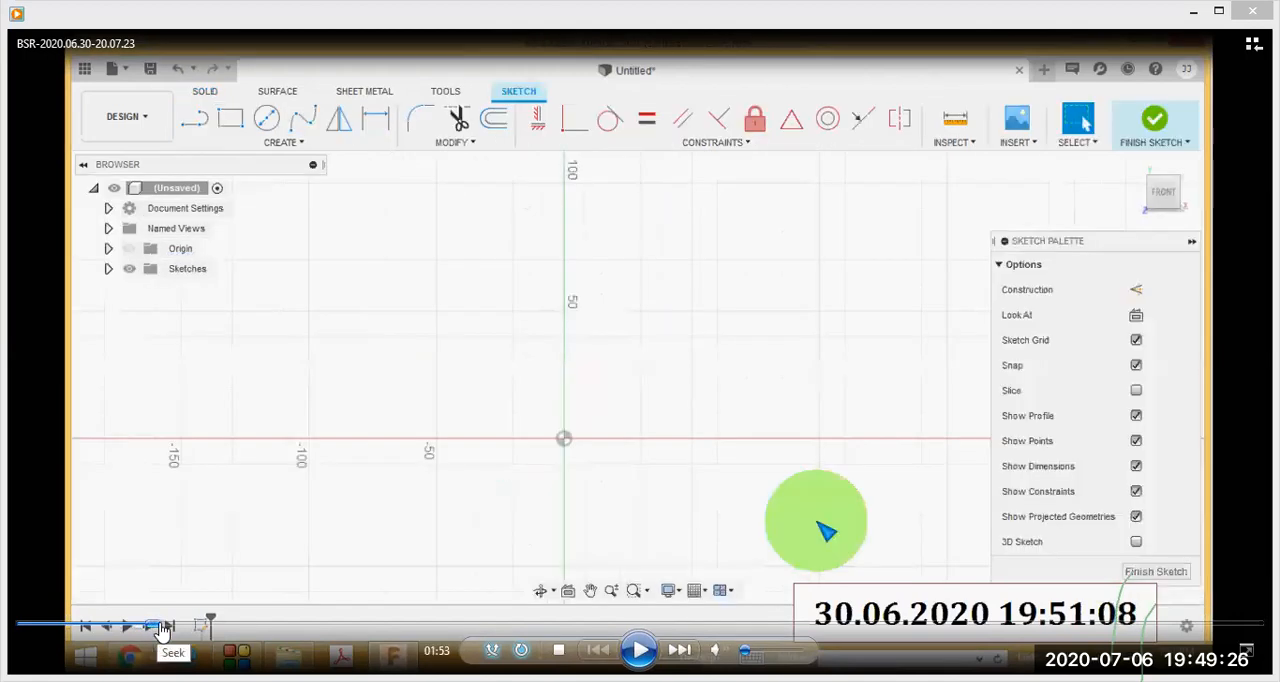
{"action": "left_click", "coordinate": [157, 627]}
{"action": "left_click", "coordinate": [152, 627]}
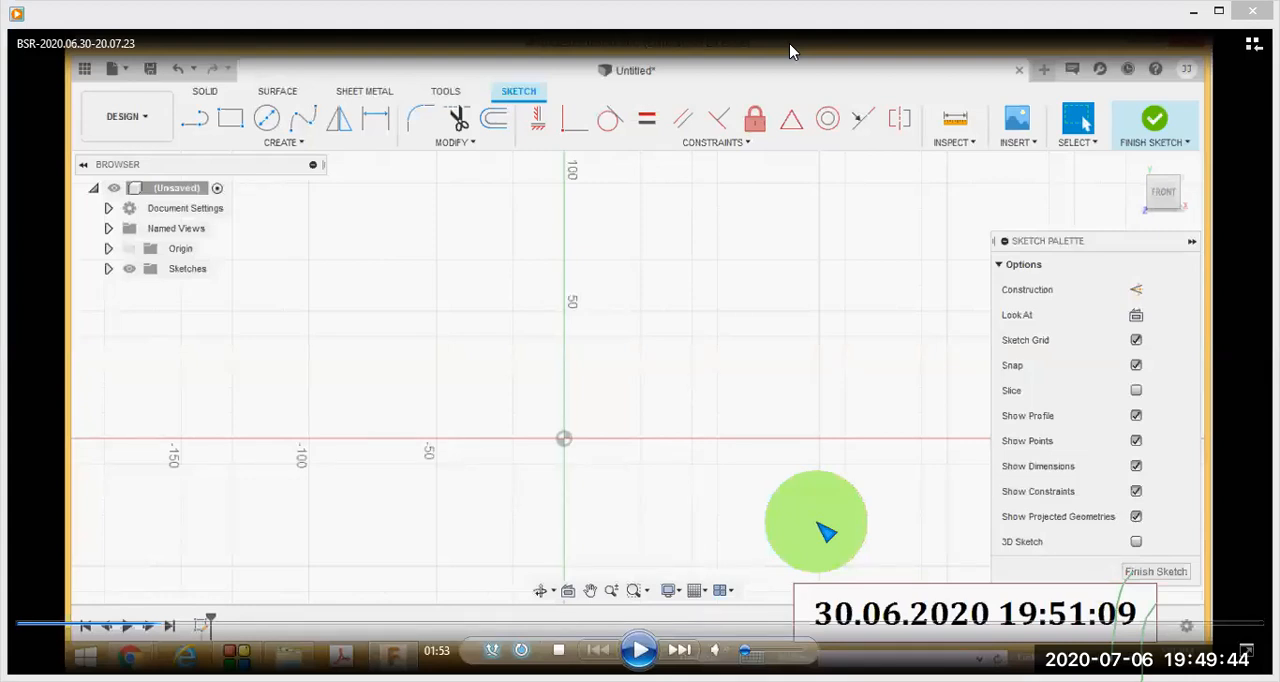
- Circle the Create, Modify, Constraints and Inspect-to-Finish Sketch groups, the palette's Finish Sketch and the Browser in red, and clear the marks
{"action": "mouse_move", "coordinate": [308, 56]}
{"action": "left_mouse_down"}
{"action": "mouse_move", "coordinate": [150, 100]}
{"action": "mouse_move", "coordinate": [284, 175]}
{"action": "mouse_move", "coordinate": [425, 123]}
{"action": "mouse_move", "coordinate": [313, 50]}
{"action": "left_mouse_up"}
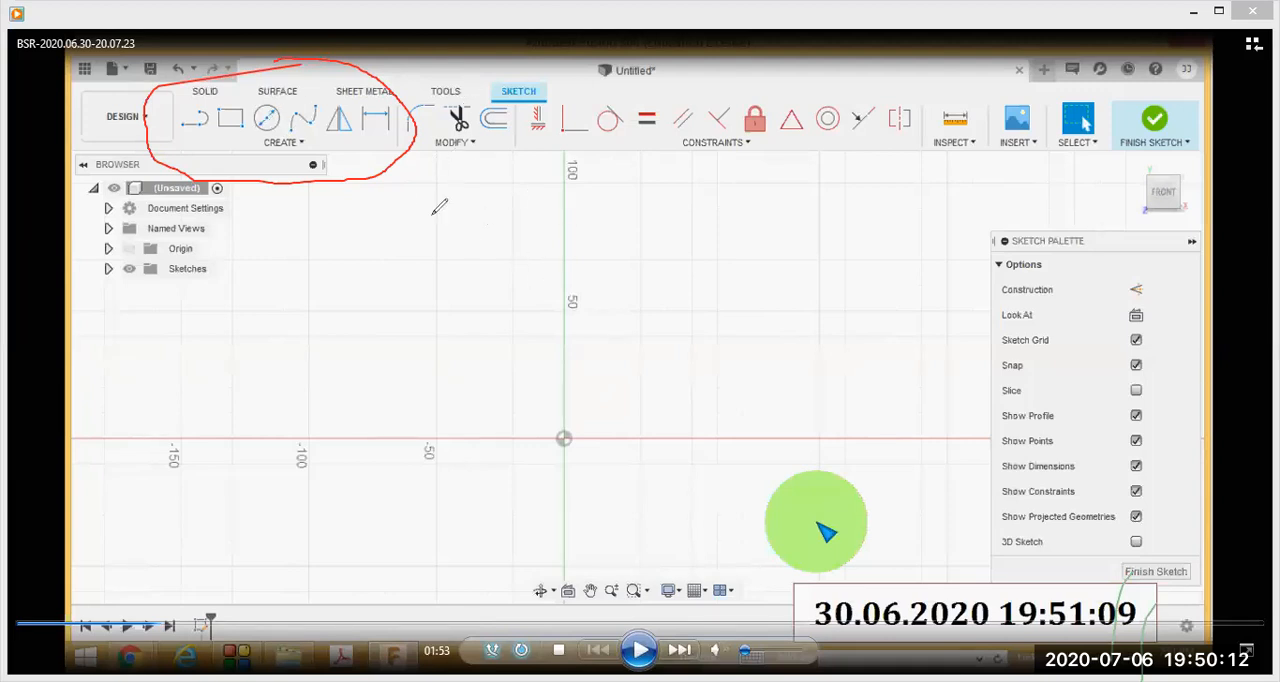
{"action": "mouse_move", "coordinate": [487, 65]}
{"action": "left_mouse_down"}
{"action": "mouse_move", "coordinate": [416, 108]}
{"action": "mouse_move", "coordinate": [488, 170]}
{"action": "mouse_move", "coordinate": [534, 100]}
{"action": "mouse_move", "coordinate": [478, 77]}
{"action": "left_mouse_up"}
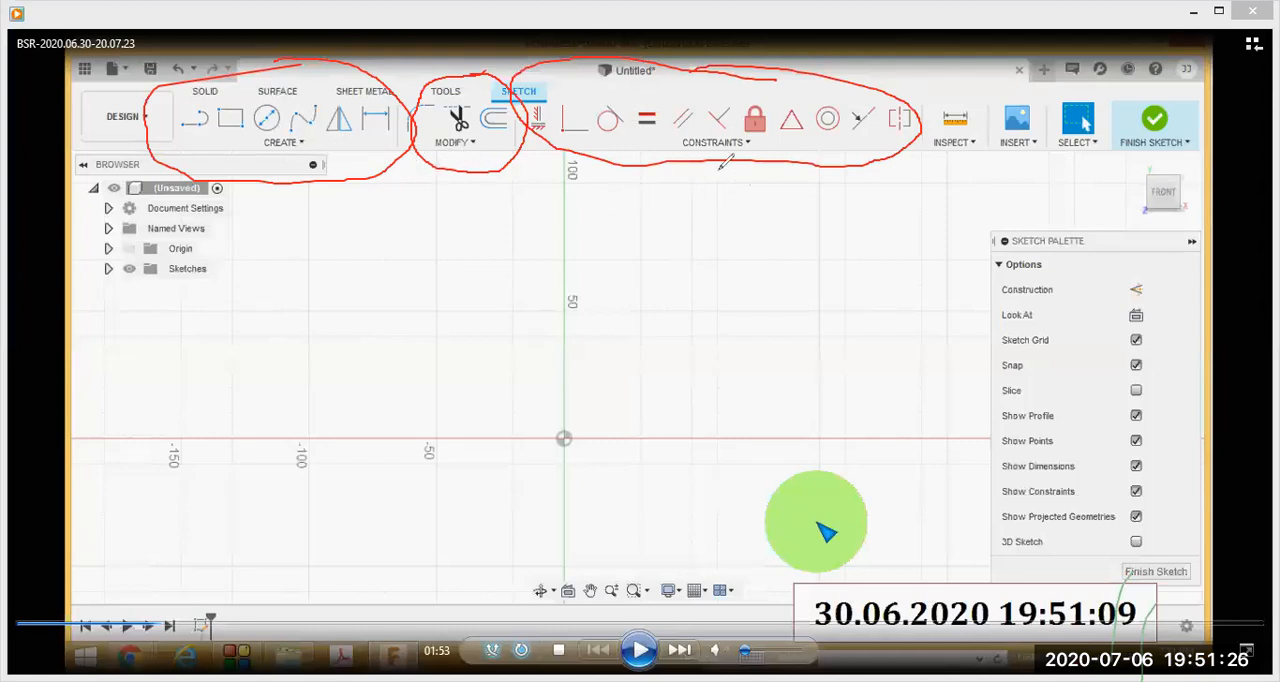
{"action": "mouse_move", "coordinate": [1185, 80]}
{"action": "left_mouse_down"}
{"action": "mouse_move", "coordinate": [998, 64]}
{"action": "mouse_move", "coordinate": [904, 138]}
{"action": "mouse_move", "coordinate": [1168, 158]}
{"action": "mouse_move", "coordinate": [1206, 112]}
{"action": "left_mouse_up"}
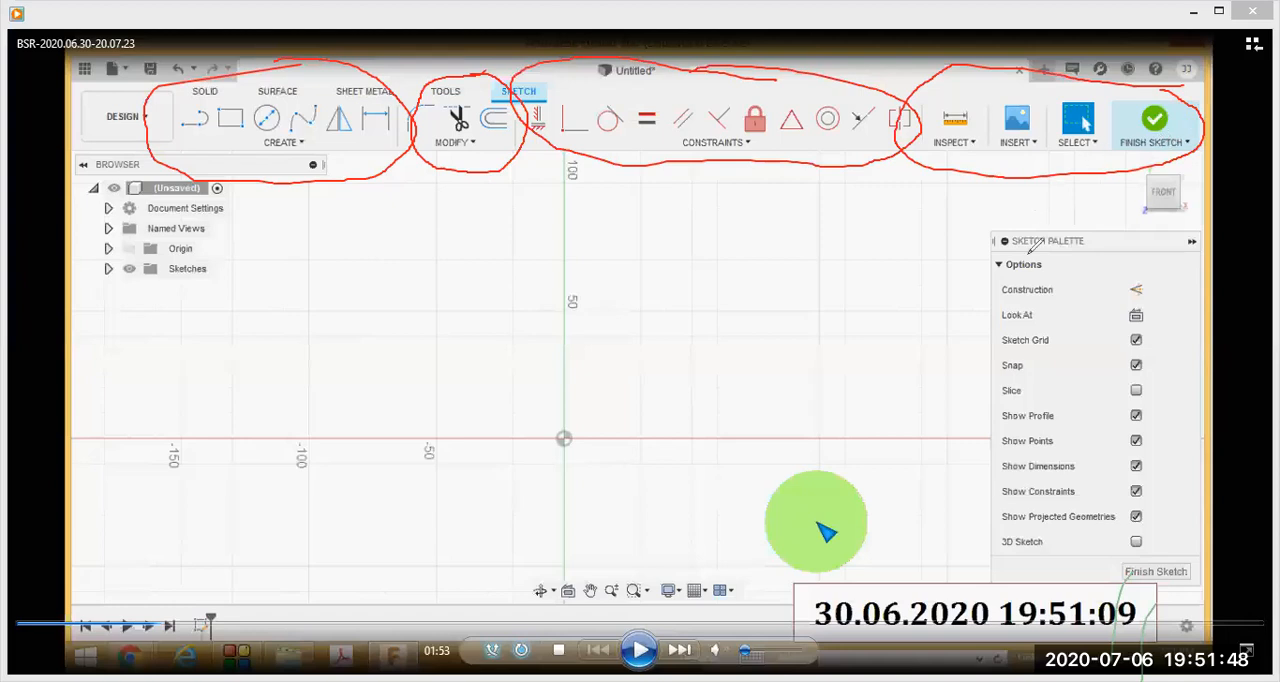
{"action": "mouse_move", "coordinate": [1188, 544]}
{"action": "left_mouse_down"}
{"action": "mouse_move", "coordinate": [1082, 562]}
{"action": "mouse_move", "coordinate": [1182, 598]}
{"action": "mouse_move", "coordinate": [1206, 560]}
{"action": "left_mouse_up"}
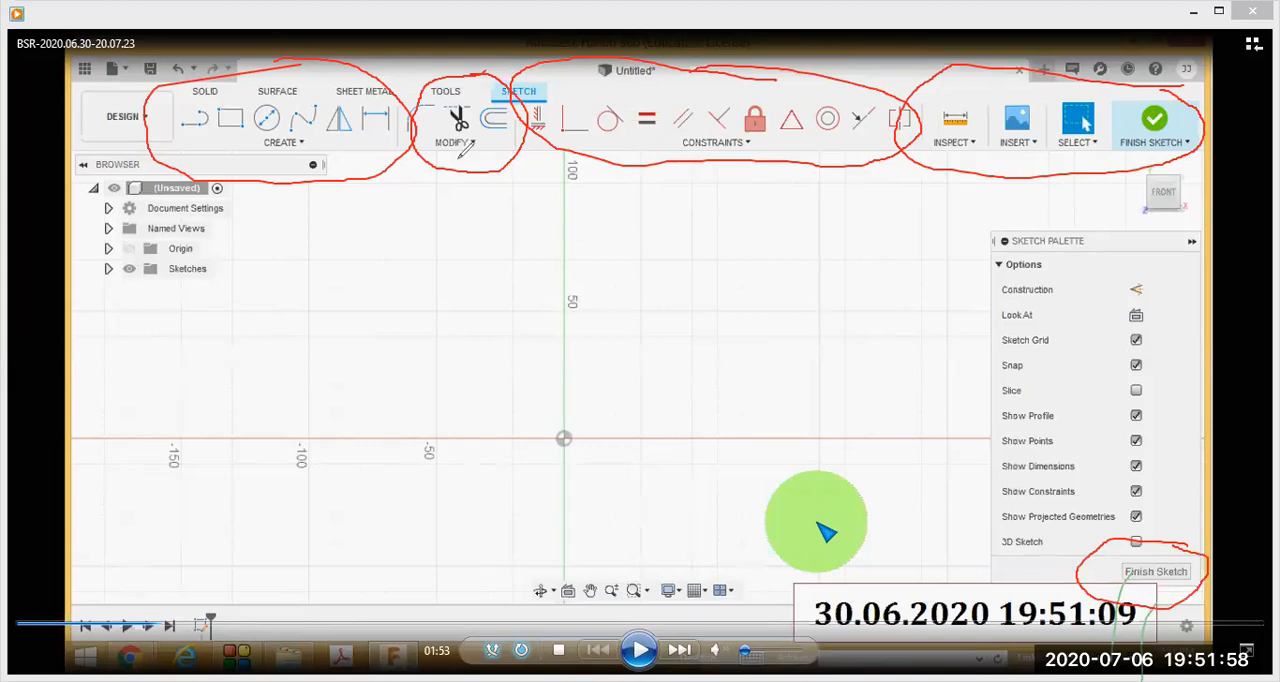
{"action": "mouse_move", "coordinate": [107, 137]}
{"action": "left_mouse_down"}
{"action": "mouse_move", "coordinate": [104, 348]}
{"action": "mouse_move", "coordinate": [257, 289]}
{"action": "mouse_move", "coordinate": [220, 162]}
{"action": "mouse_move", "coordinate": [93, 153]}
{"action": "left_mouse_up"}
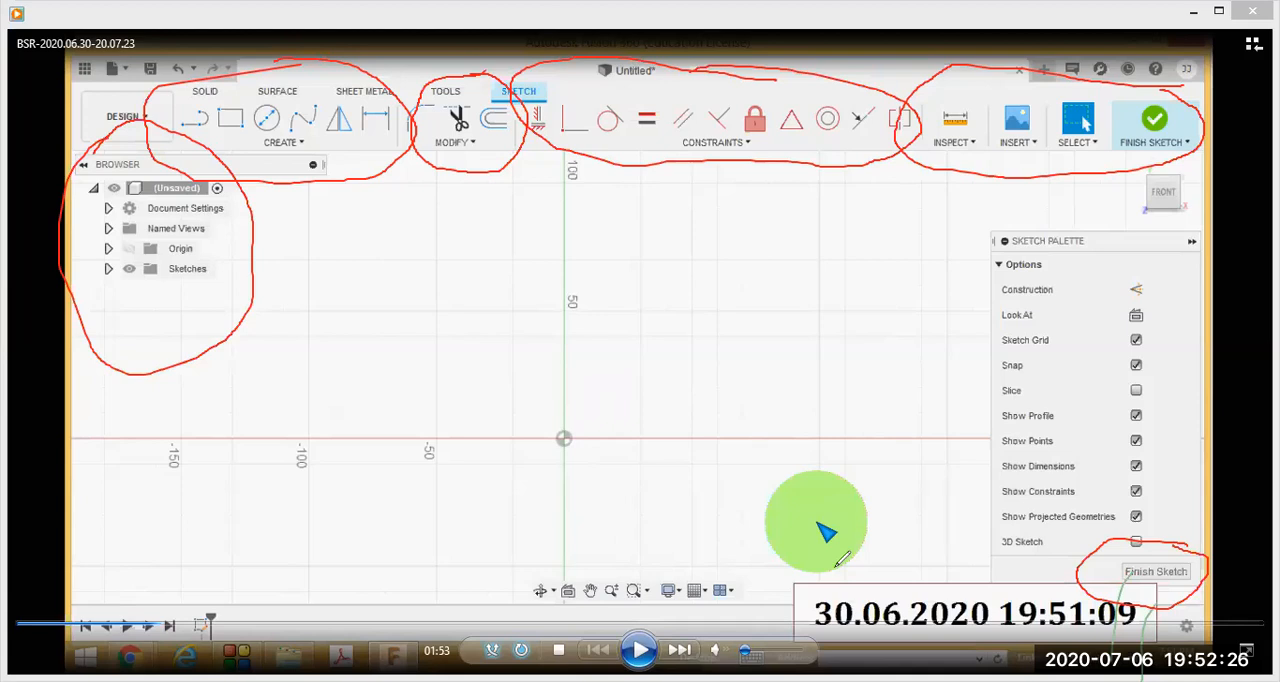
{"action": "key", "text": "Escape"}
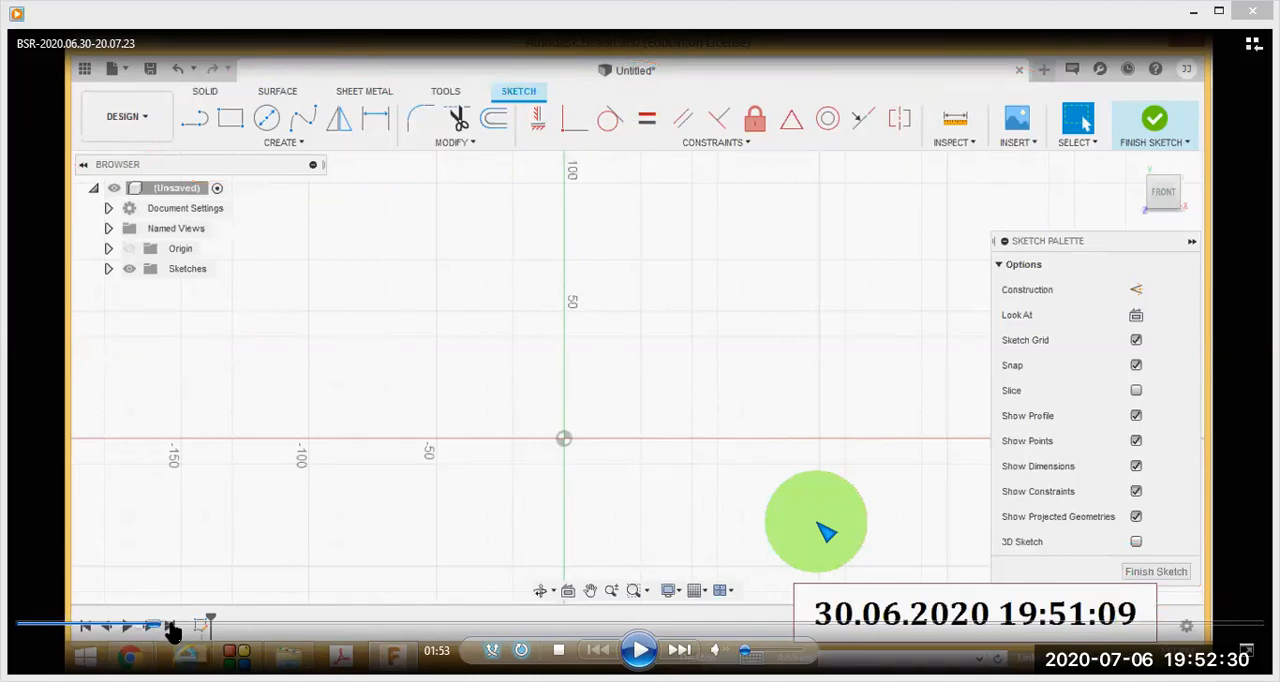
- Advance the lesson to the sketch Create commands at 02:37, and temporarily circle Sketch Dimension and its shortcut D in red
{"action": "left_click_drag", "start_coordinate": [163, 630], "coordinate": [181, 630]}
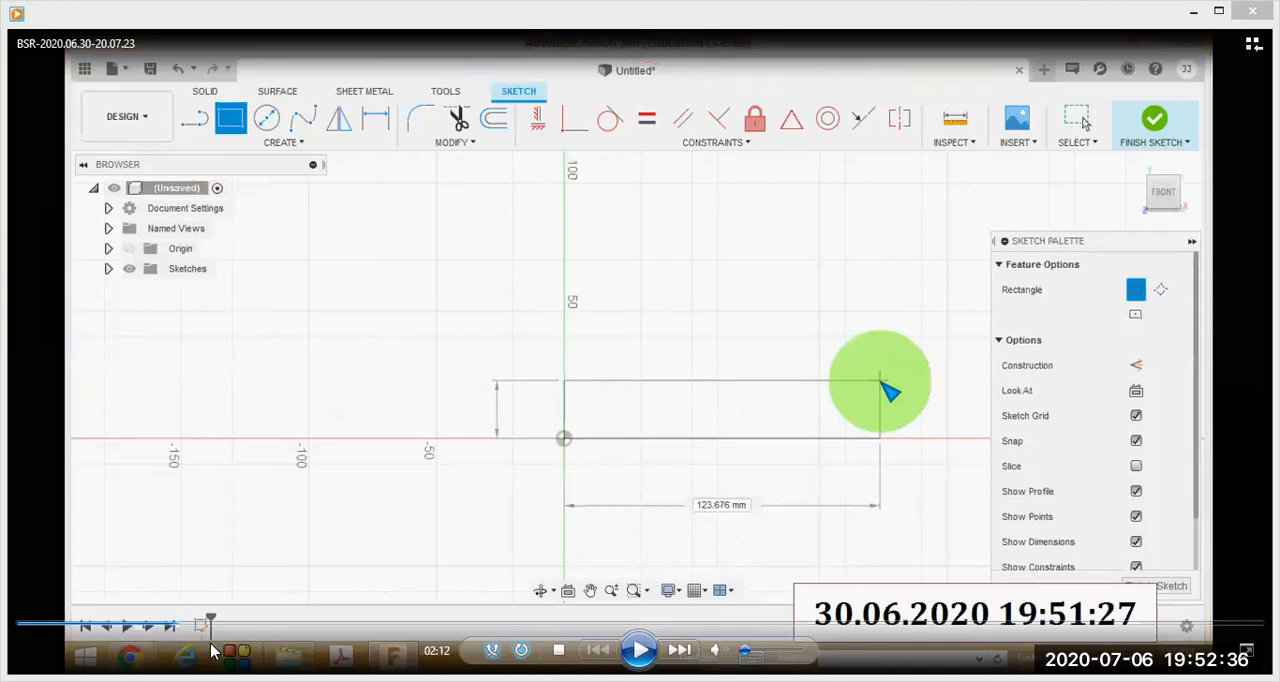
{"action": "left_click_drag", "start_coordinate": [176, 630], "coordinate": [210, 628]}
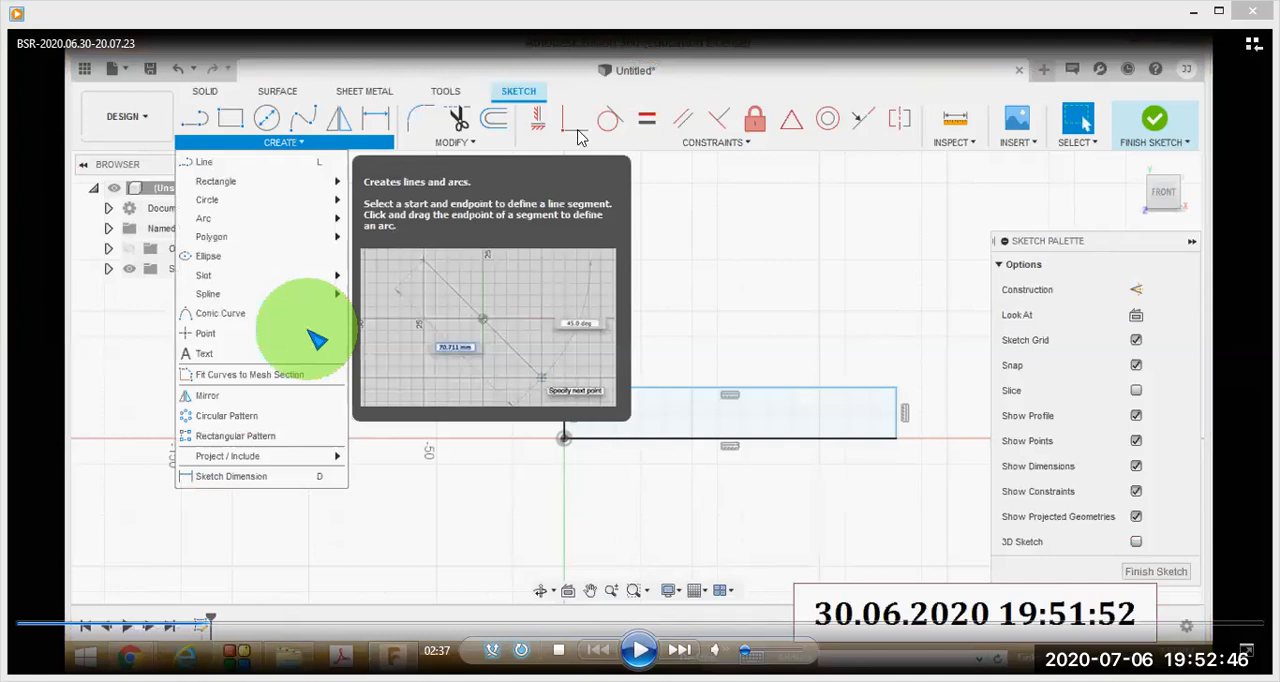
{"action": "mouse_move", "coordinate": [355, 446]}
{"action": "left_mouse_down"}
{"action": "mouse_move", "coordinate": [237, 420]}
{"action": "mouse_move", "coordinate": [126, 485]}
{"action": "mouse_move", "coordinate": [390, 485]}
{"action": "mouse_move", "coordinate": [316, 433]}
{"action": "left_mouse_up"}
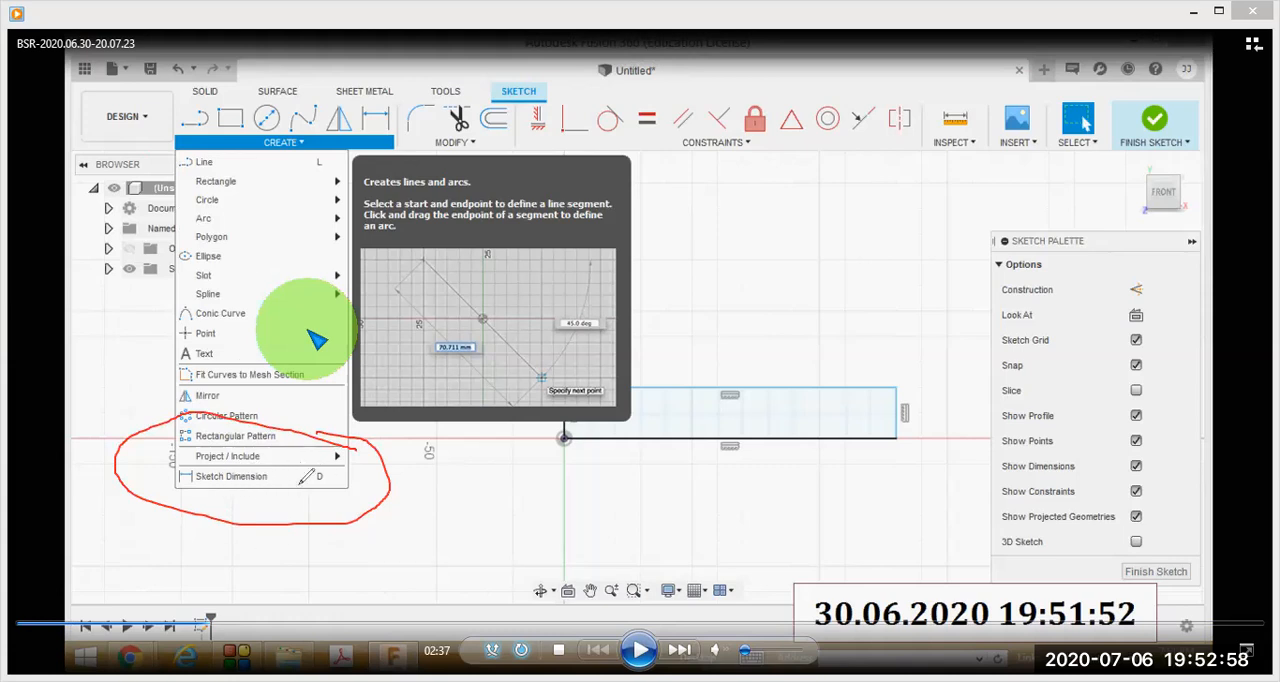
{"action": "mouse_move", "coordinate": [312, 464]}
{"action": "left_mouse_down"}
{"action": "mouse_move", "coordinate": [340, 472]}
{"action": "mouse_move", "coordinate": [340, 452]}
{"action": "mouse_move", "coordinate": [318, 462]}
{"action": "left_mouse_up"}
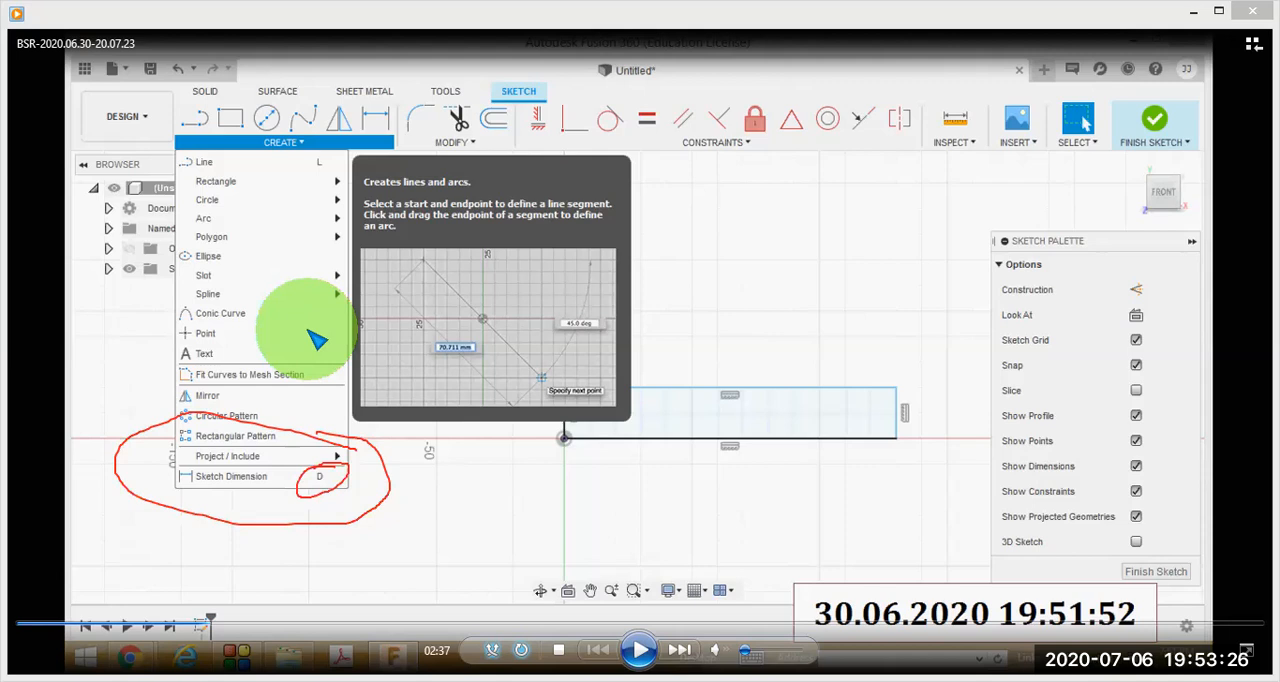
{"action": "key", "text": "Escape"}
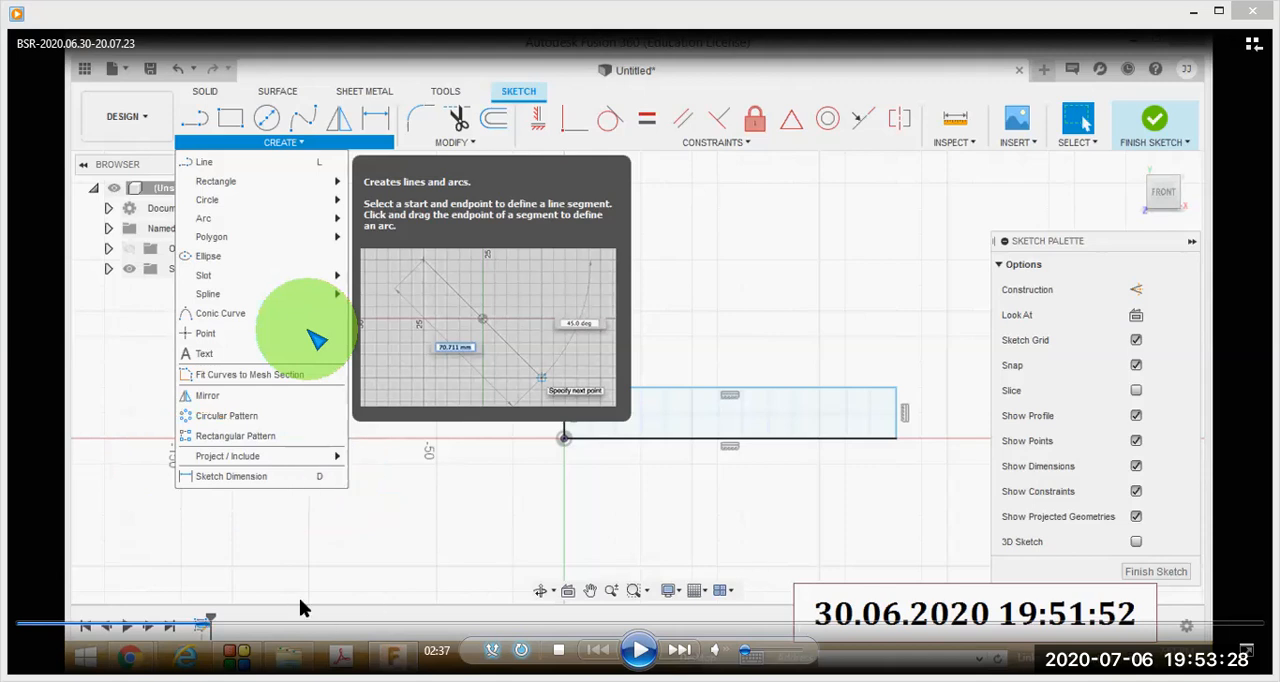
- Step the lesson forward through the rectangle's 98 by 20 mm dimensioning to the start of Extrude at 03:12
{"action": "left_click", "coordinate": [221, 627]}
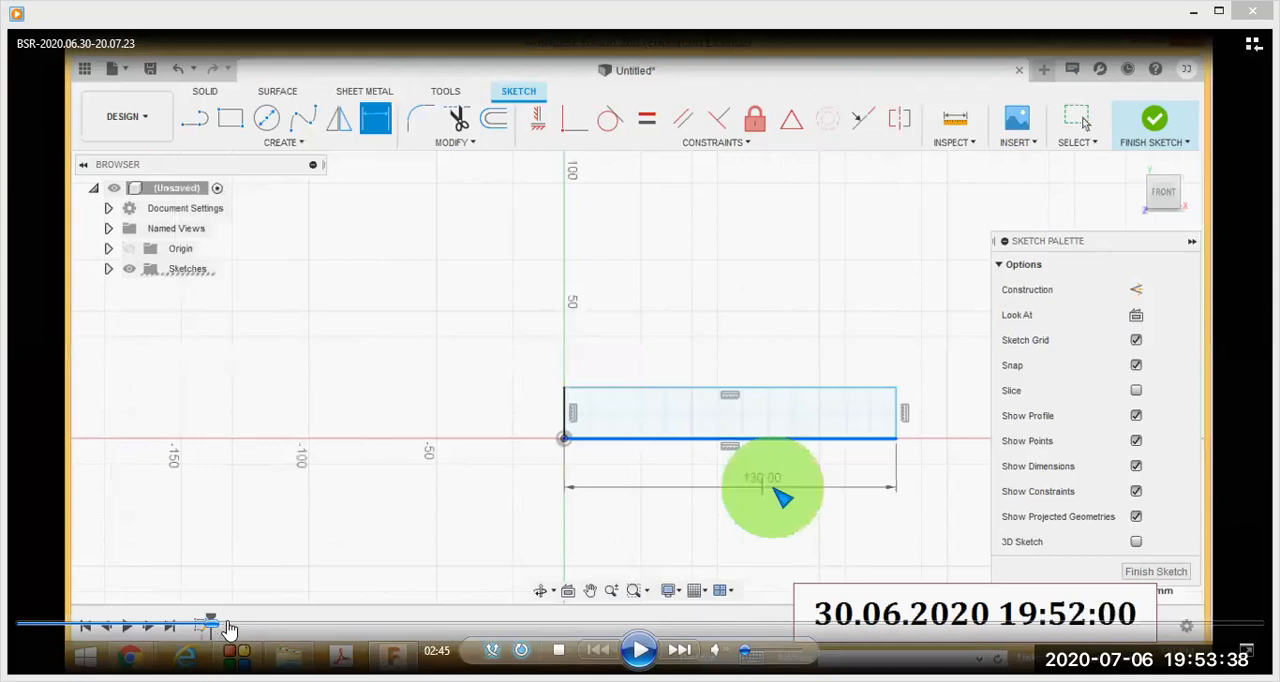
{"action": "left_click", "coordinate": [228, 624]}
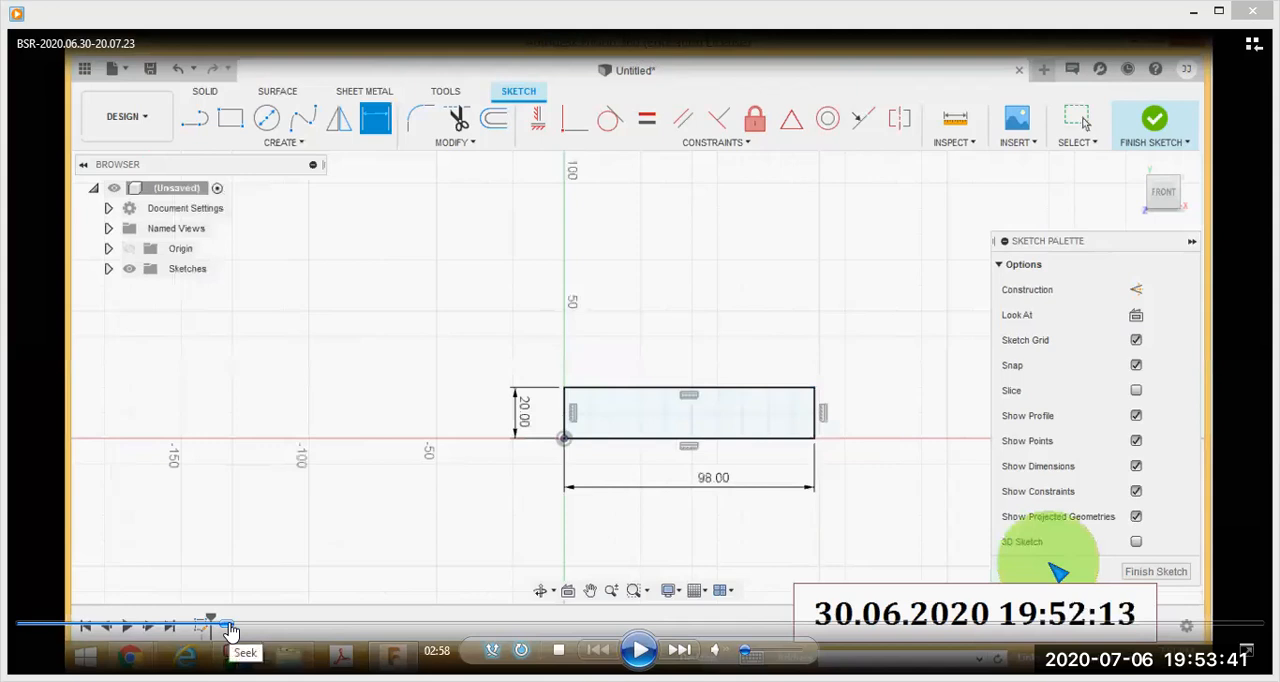
{"action": "left_click", "coordinate": [232, 624]}
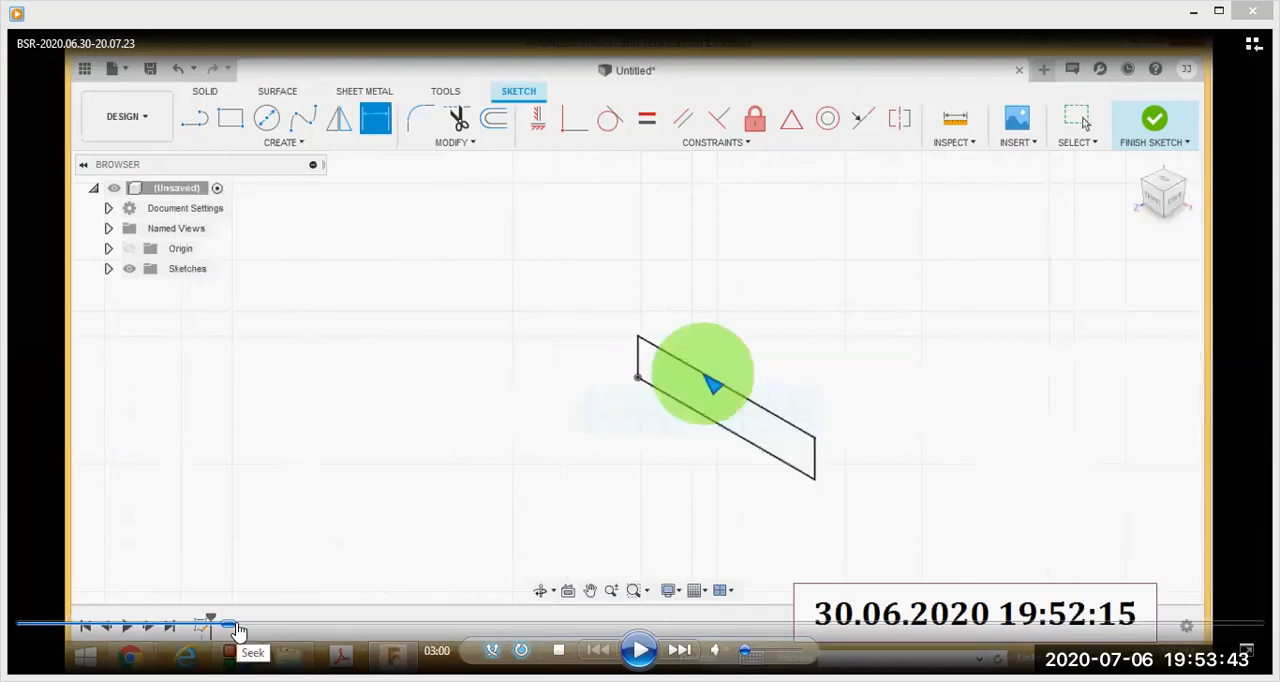
{"action": "left_click", "coordinate": [237, 625]}
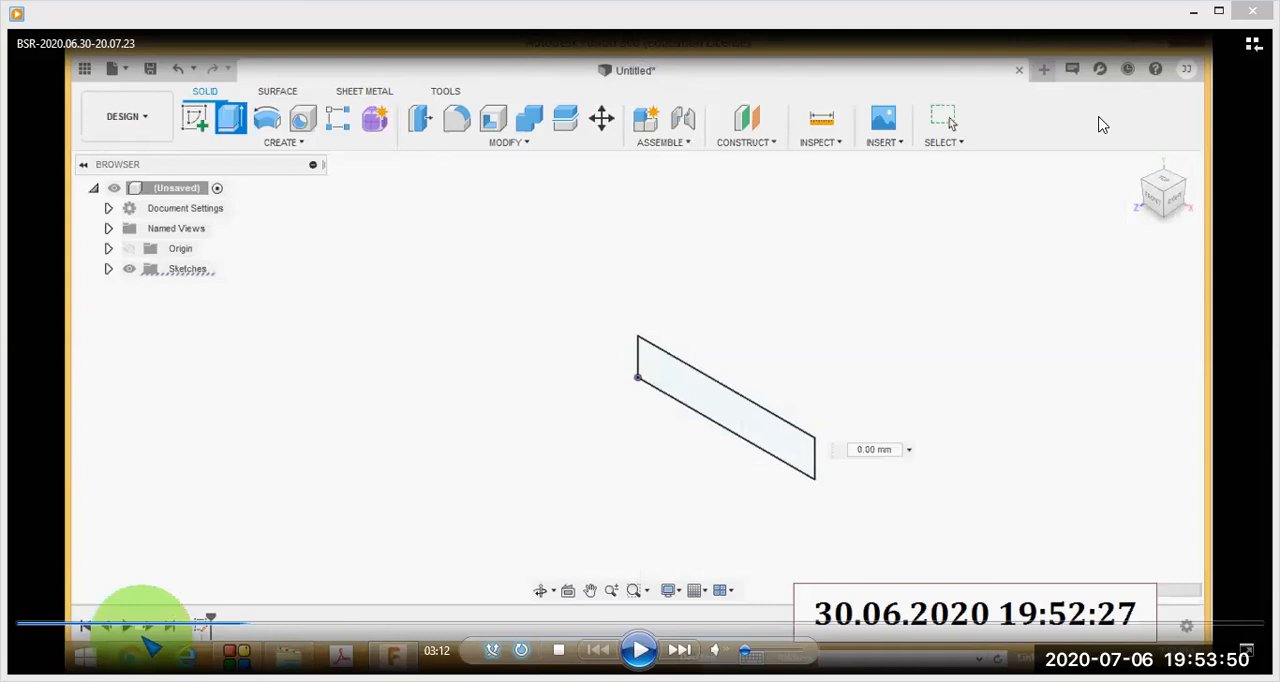
- Circle the solid Create, Modify, Assemble, Construct, Inspect, Insert and Select tool groups in red
{"action": "mouse_move", "coordinate": [382, 62]}
{"action": "left_mouse_down"}
{"action": "mouse_move", "coordinate": [155, 100]}
{"action": "mouse_move", "coordinate": [390, 172]}
{"action": "mouse_move", "coordinate": [405, 72]}
{"action": "mouse_move", "coordinate": [338, 66]}
{"action": "left_mouse_up"}
{"action": "mouse_move", "coordinate": [560, 80]}
{"action": "left_mouse_down"}
{"action": "mouse_move", "coordinate": [380, 105]}
{"action": "mouse_move", "coordinate": [505, 162]}
{"action": "mouse_move", "coordinate": [640, 128]}
{"action": "mouse_move", "coordinate": [548, 72]}
{"action": "left_mouse_up"}
{"action": "mouse_move", "coordinate": [697, 89]}
{"action": "left_mouse_down"}
{"action": "mouse_move", "coordinate": [609, 94]}
{"action": "mouse_move", "coordinate": [686, 163]}
{"action": "mouse_move", "coordinate": [689, 95]}
{"action": "mouse_move", "coordinate": [749, 156]}
{"action": "mouse_move", "coordinate": [758, 88]}
{"action": "mouse_move", "coordinate": [740, 78]}
{"action": "left_mouse_up"}
{"action": "mouse_move", "coordinate": [827, 102]}
{"action": "left_mouse_down"}
{"action": "mouse_move", "coordinate": [800, 135]}
{"action": "mouse_move", "coordinate": [848, 110]}
{"action": "mouse_move", "coordinate": [830, 95]}
{"action": "mouse_move", "coordinate": [869, 152]}
{"action": "mouse_move", "coordinate": [902, 92]}
{"action": "mouse_move", "coordinate": [948, 162]}
{"action": "mouse_move", "coordinate": [956, 100]}
{"action": "left_mouse_up"}
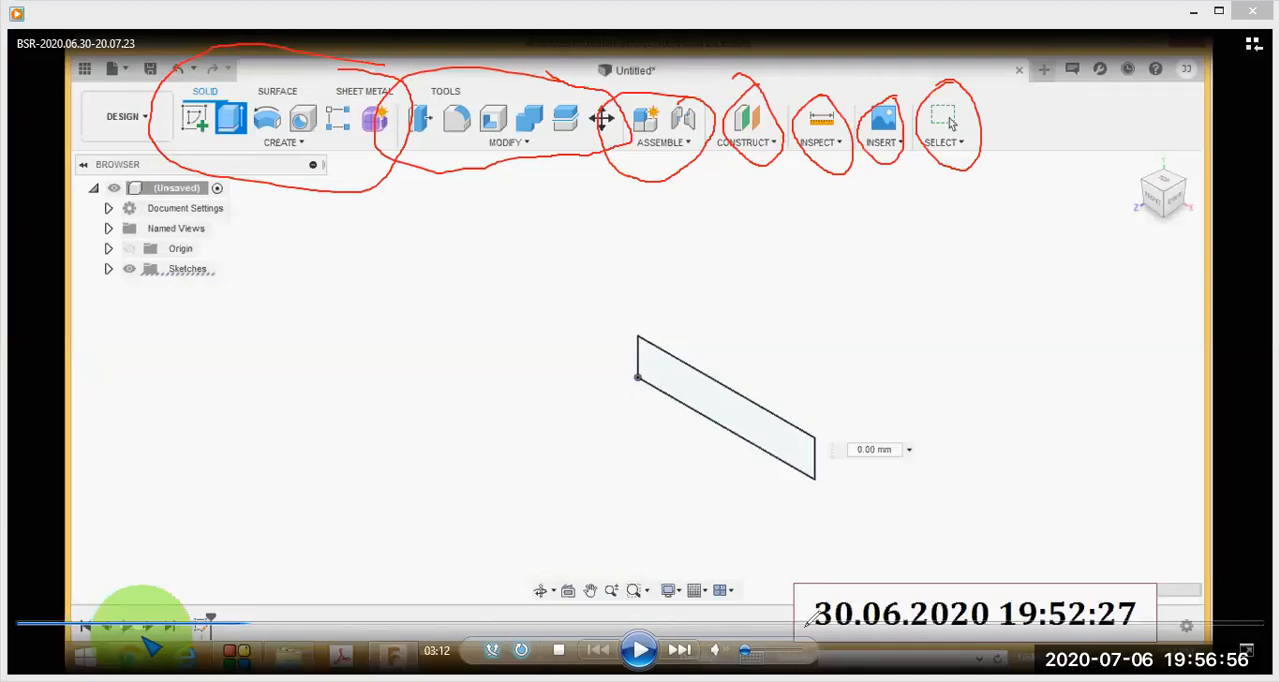
- Clear the red annotations and advance the lesson to the Extrude settings at 03:21
{"action": "key", "text": "e"}
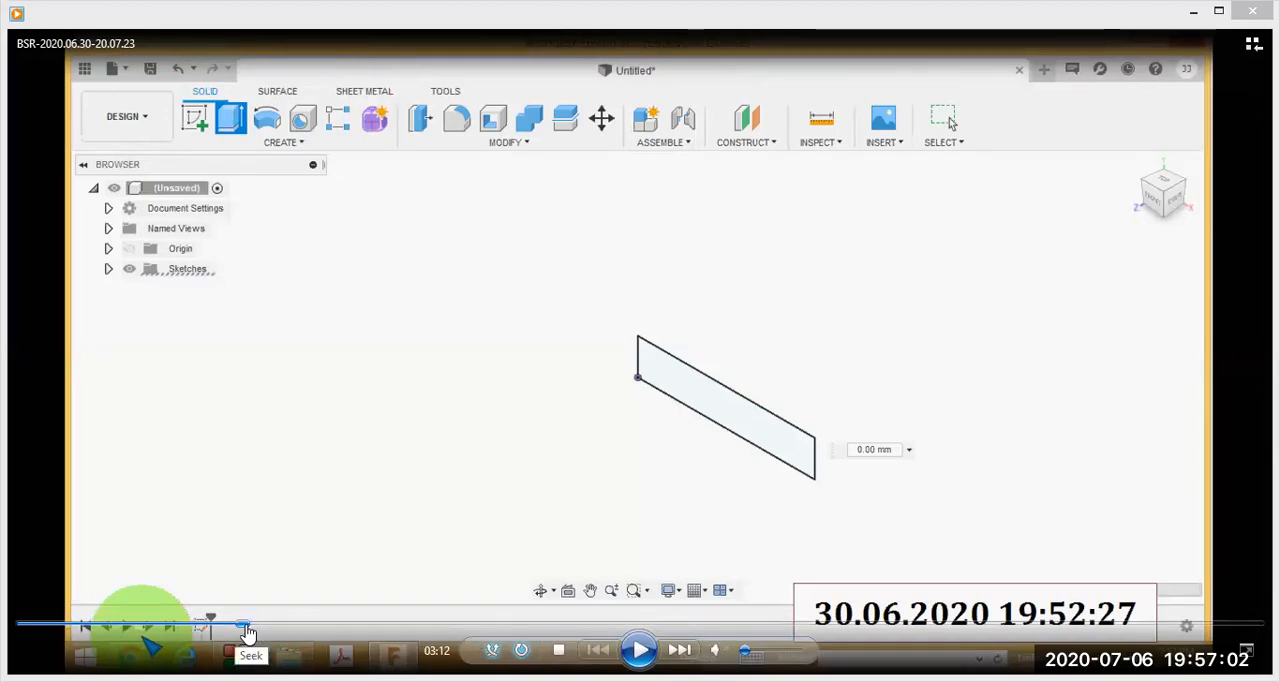
{"action": "left_click", "coordinate": [253, 627]}
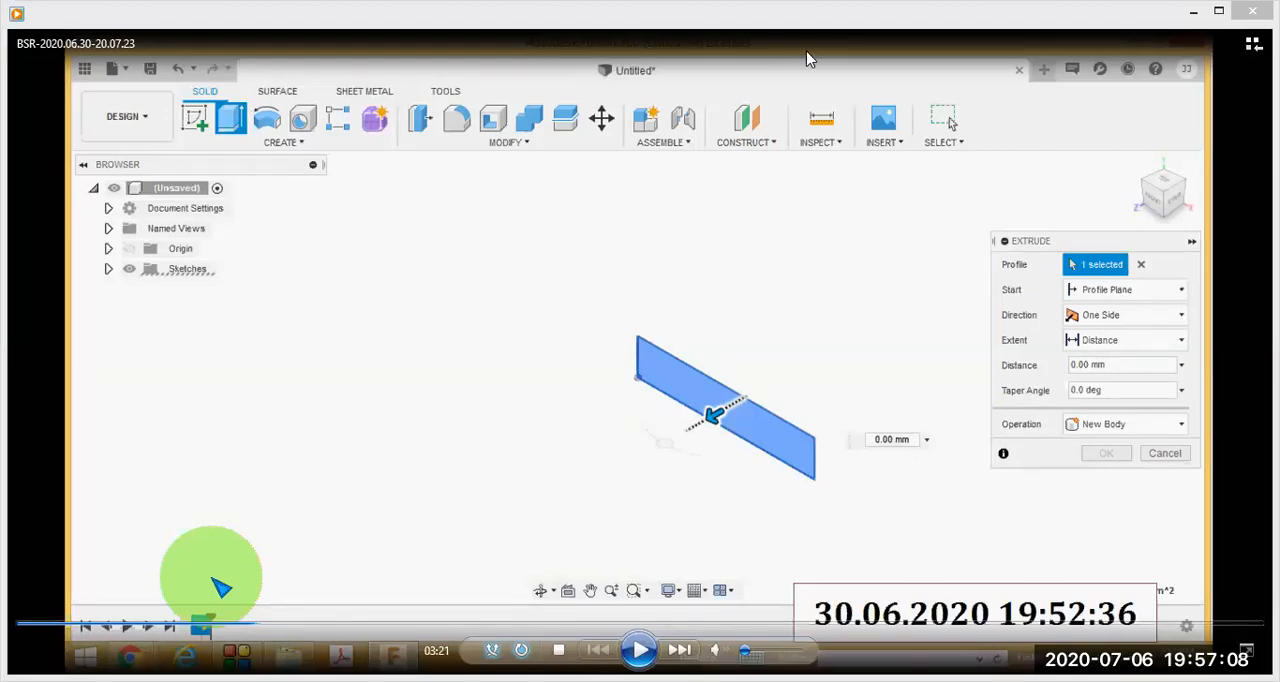
- Draw red arrows from the Extrude tool to its settings and from Profile to the rectangle, and circle Distance and Operation
{"action": "mouse_move", "coordinate": [247, 80]}
{"action": "left_mouse_down"}
{"action": "mouse_move", "coordinate": [262, 195]}
{"action": "mouse_move", "coordinate": [650, 168]}
{"action": "mouse_move", "coordinate": [1090, 209]}
{"action": "left_mouse_up"}
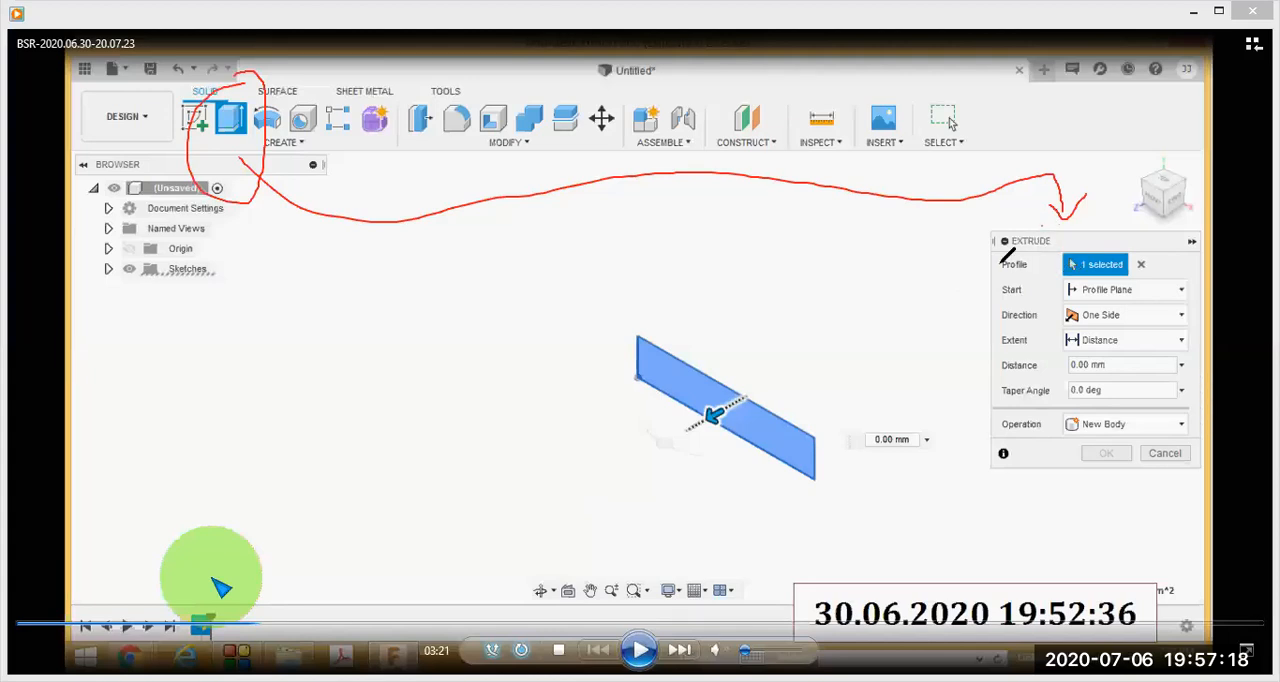
{"action": "mouse_move", "coordinate": [979, 260]}
{"action": "left_mouse_down"}
{"action": "mouse_move", "coordinate": [1030, 252]}
{"action": "mouse_move", "coordinate": [748, 288]}
{"action": "mouse_move", "coordinate": [695, 352]}
{"action": "mouse_move", "coordinate": [688, 322]}
{"action": "mouse_move", "coordinate": [712, 342]}
{"action": "left_mouse_up"}
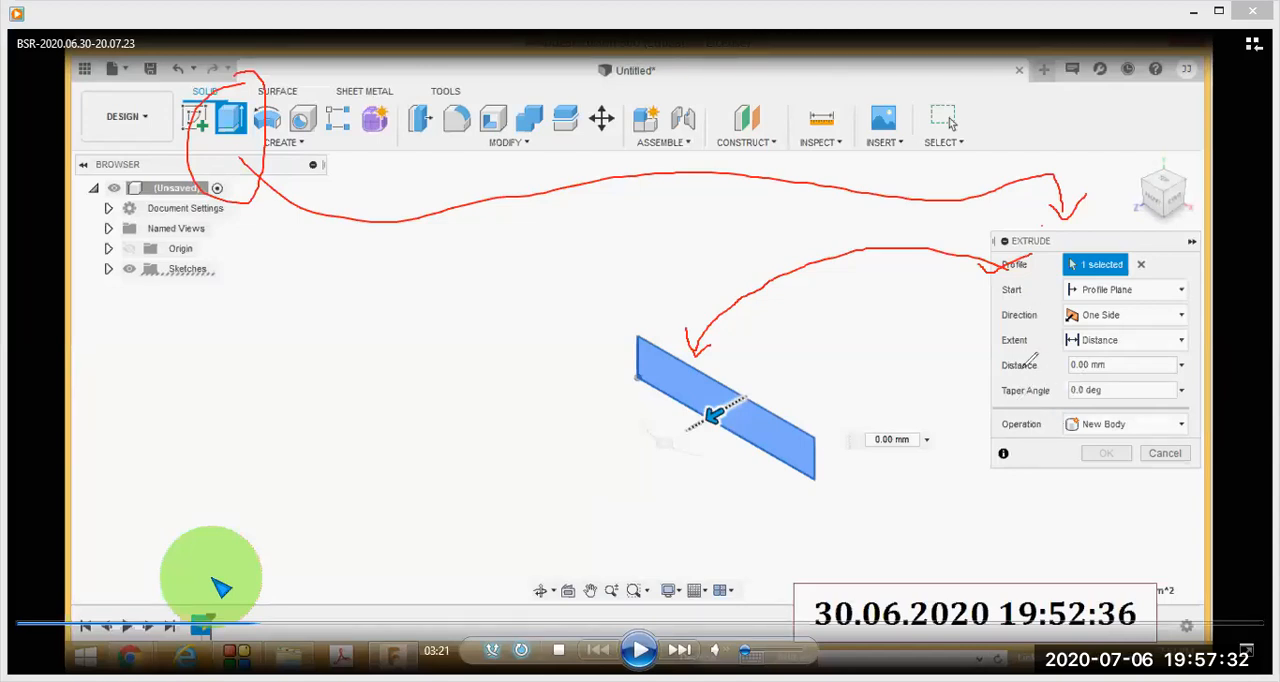
{"action": "mouse_move", "coordinate": [1040, 354]}
{"action": "left_mouse_down"}
{"action": "mouse_move", "coordinate": [998, 362]}
{"action": "mouse_move", "coordinate": [1030, 378]}
{"action": "mouse_move", "coordinate": [1046, 358]}
{"action": "left_mouse_up"}
{"action": "mouse_move", "coordinate": [1112, 355]}
{"action": "left_mouse_down"}
{"action": "mouse_move", "coordinate": [1064, 364]}
{"action": "mouse_move", "coordinate": [1092, 375]}
{"action": "mouse_move", "coordinate": [1120, 360]}
{"action": "mouse_move", "coordinate": [1108, 355]}
{"action": "left_mouse_up"}
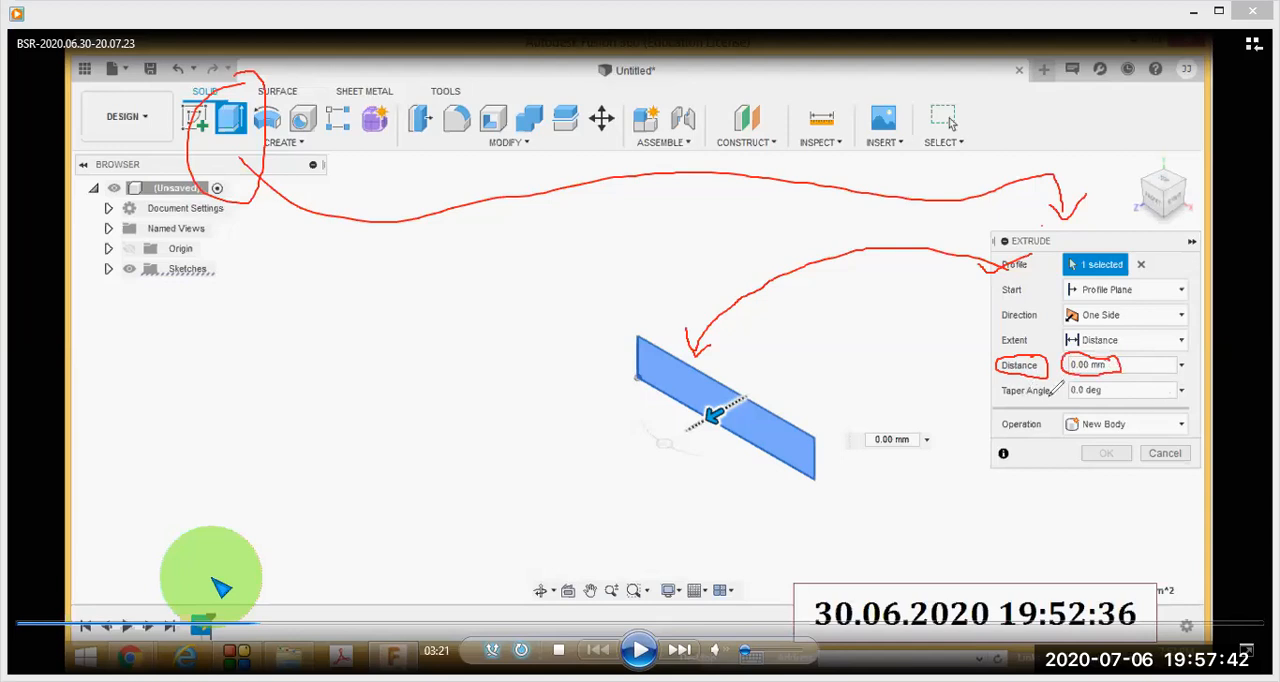
{"action": "mouse_move", "coordinate": [1044, 414]}
{"action": "left_mouse_down"}
{"action": "mouse_move", "coordinate": [990, 420]}
{"action": "mouse_move", "coordinate": [1032, 444]}
{"action": "mouse_move", "coordinate": [1040, 410]}
{"action": "left_mouse_up"}
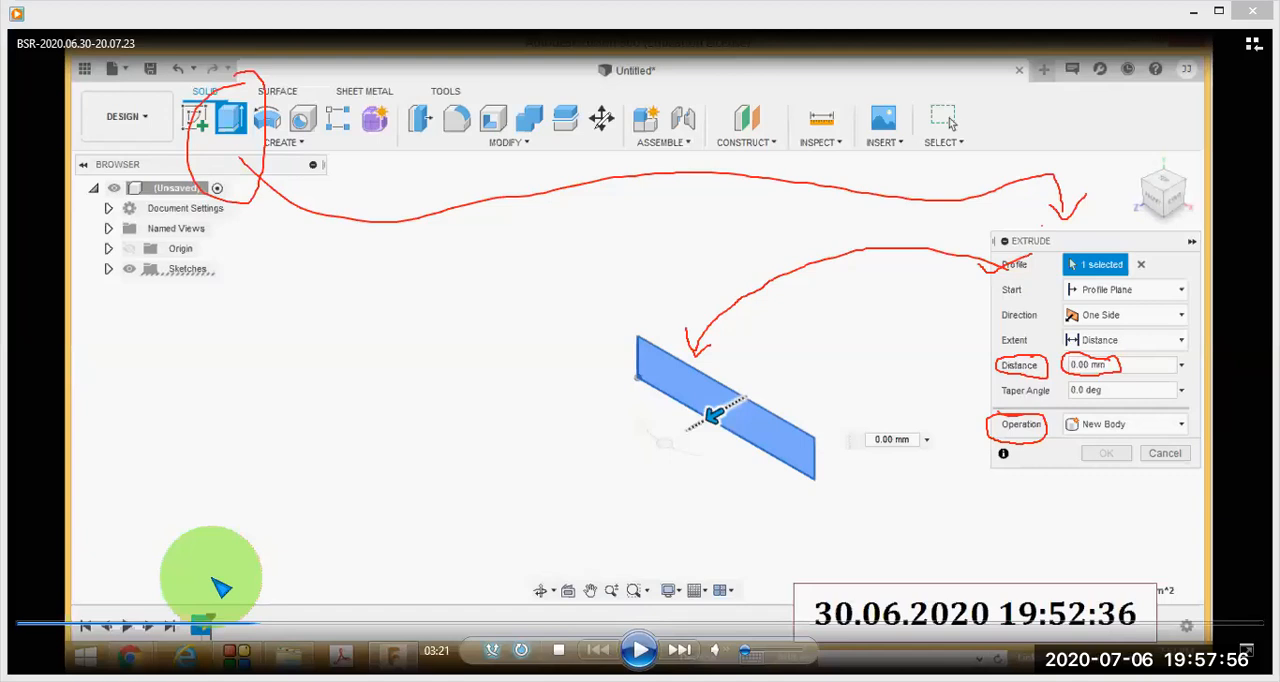
- Clear the red annotations and step the lesson through the 42 mm extrusion to the finished block at 04:17
{"action": "key", "text": "Escape"}
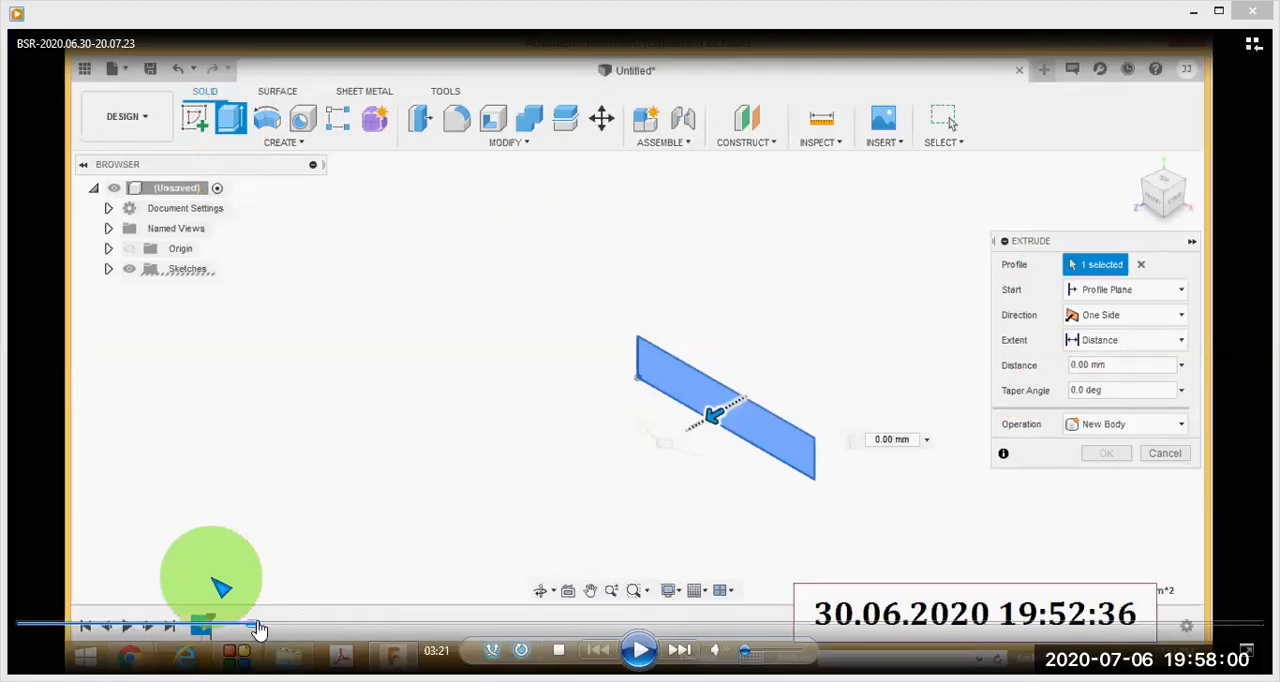
{"action": "left_click_drag", "start_coordinate": [258, 628], "coordinate": [317, 632]}
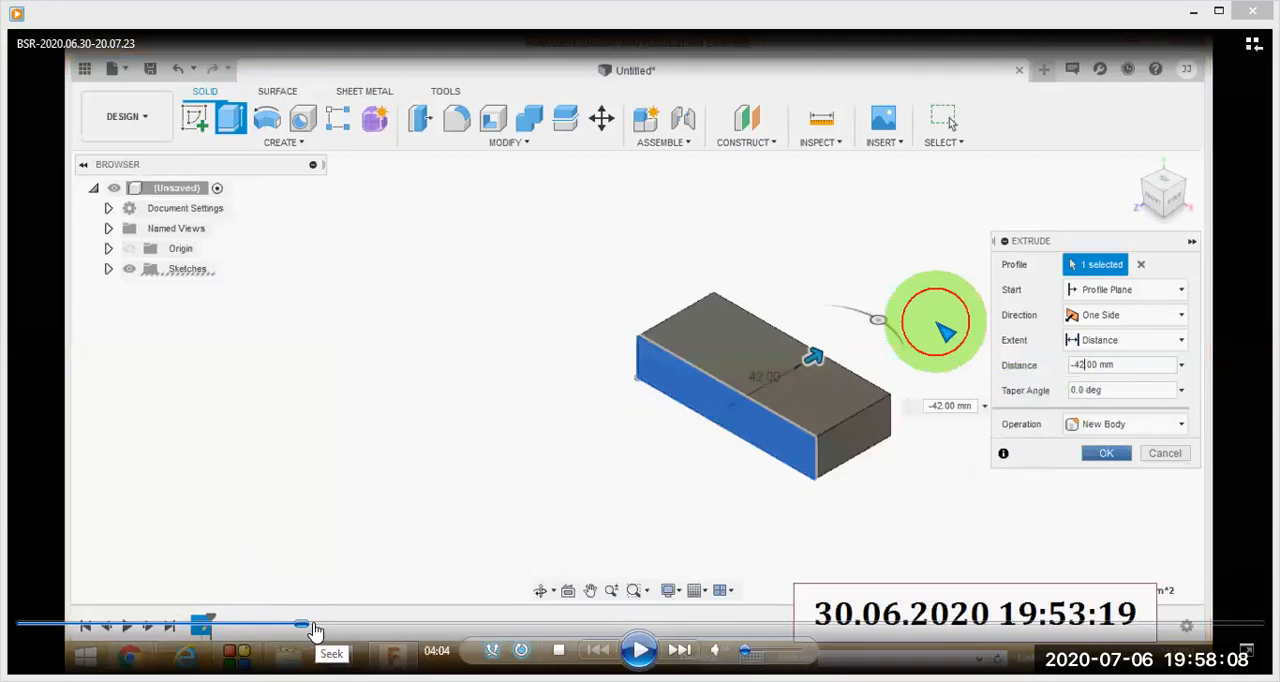
{"action": "left_click", "coordinate": [310, 632]}
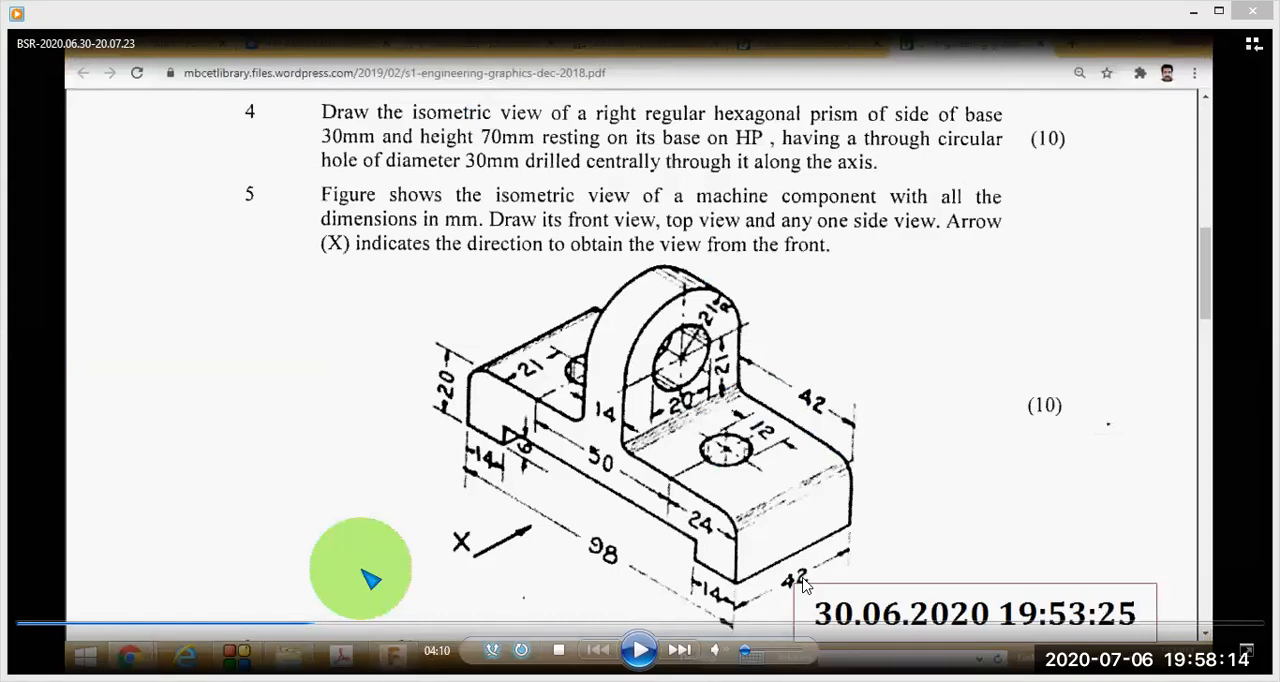
{"action": "left_click", "coordinate": [305, 632]}
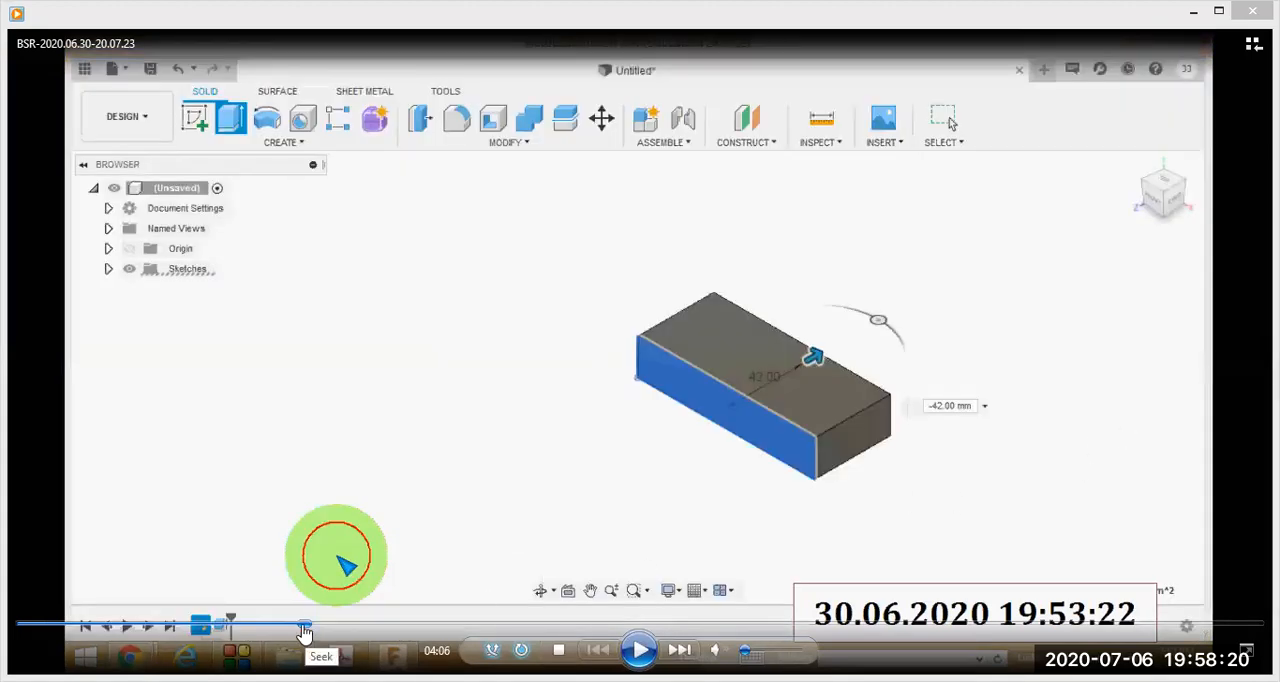
{"action": "left_click", "coordinate": [300, 632]}
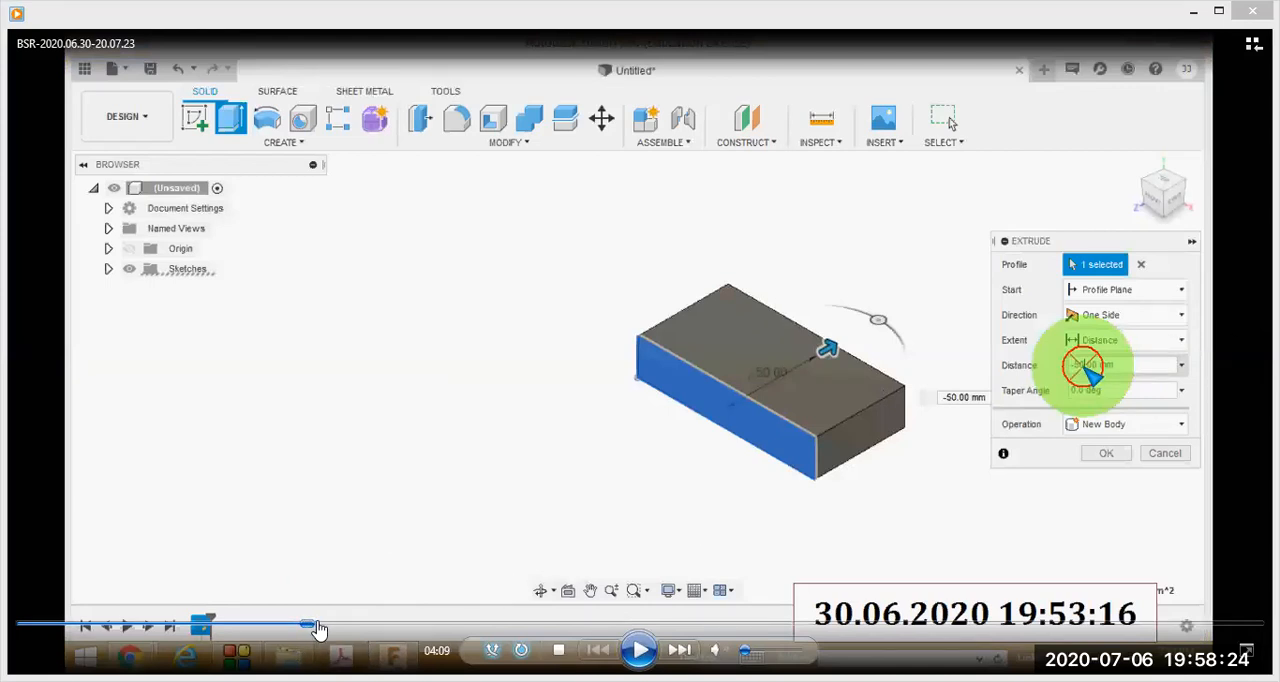
{"action": "left_click", "coordinate": [316, 630]}
{"action": "left_click", "coordinate": [322, 630]}
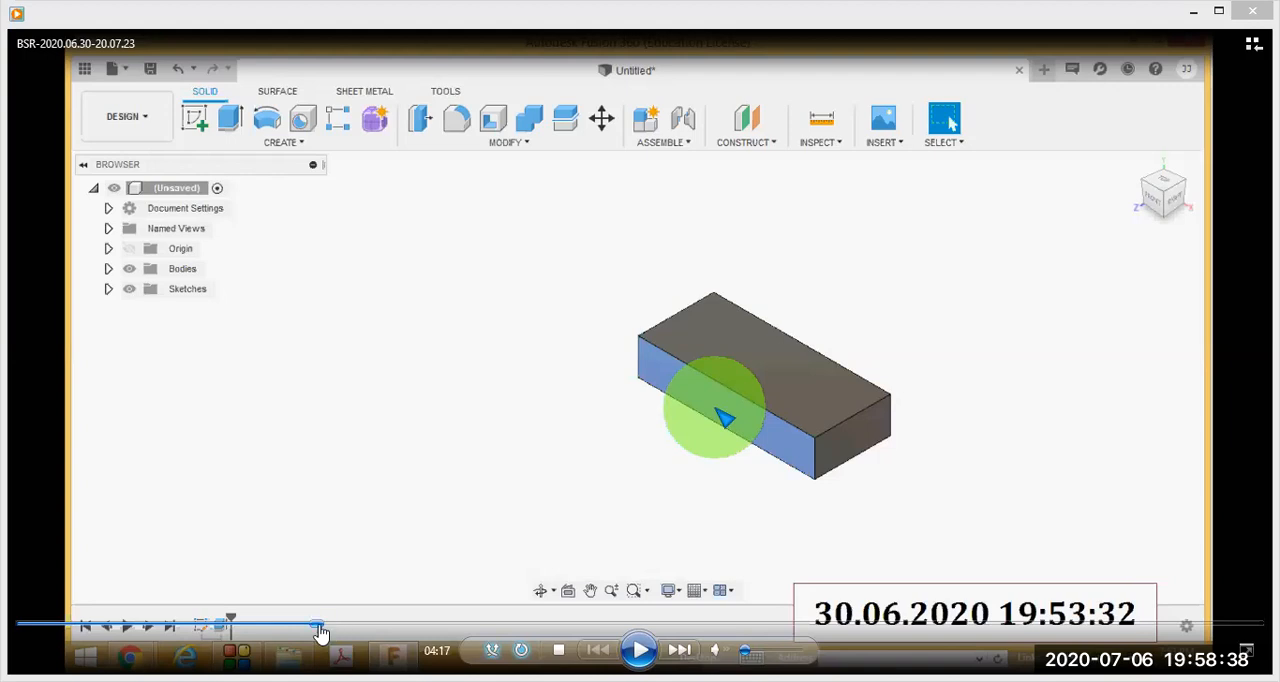
- Step the lesson through the notch rectangle sketch and its 14 mm and 6 mm dimensions to 05:04
{"action": "left_click", "coordinate": [333, 625]}
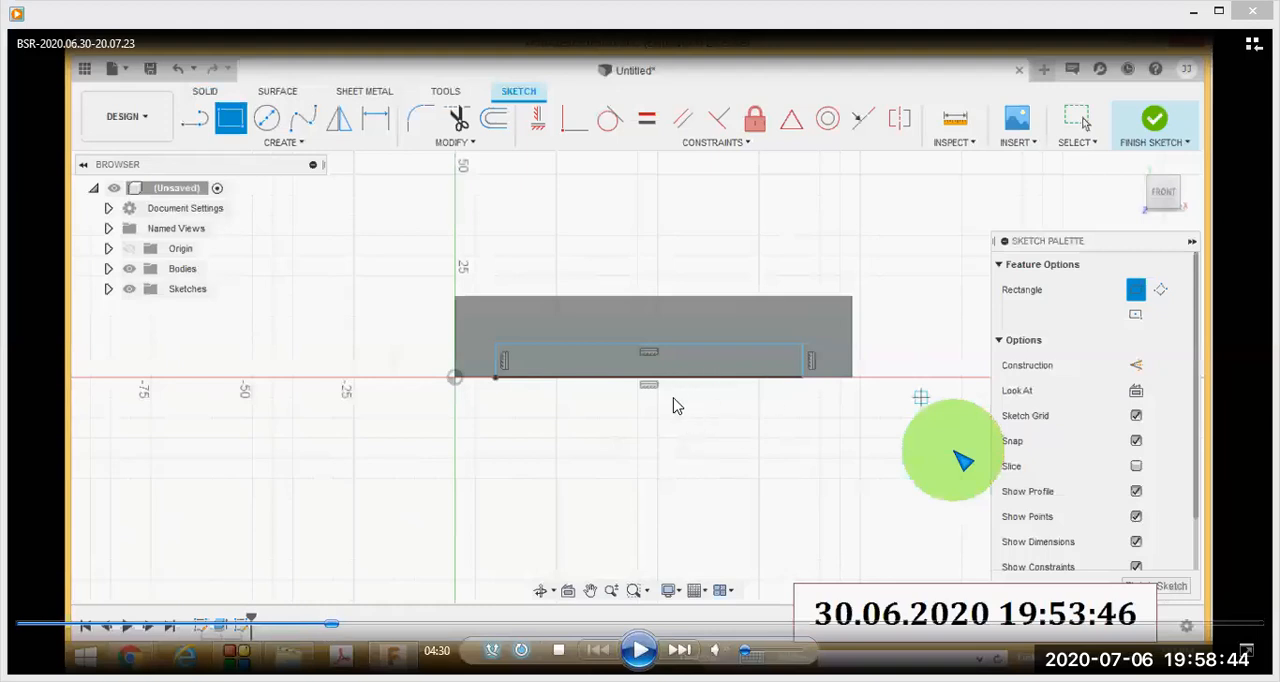
{"action": "key", "text": "Left"}
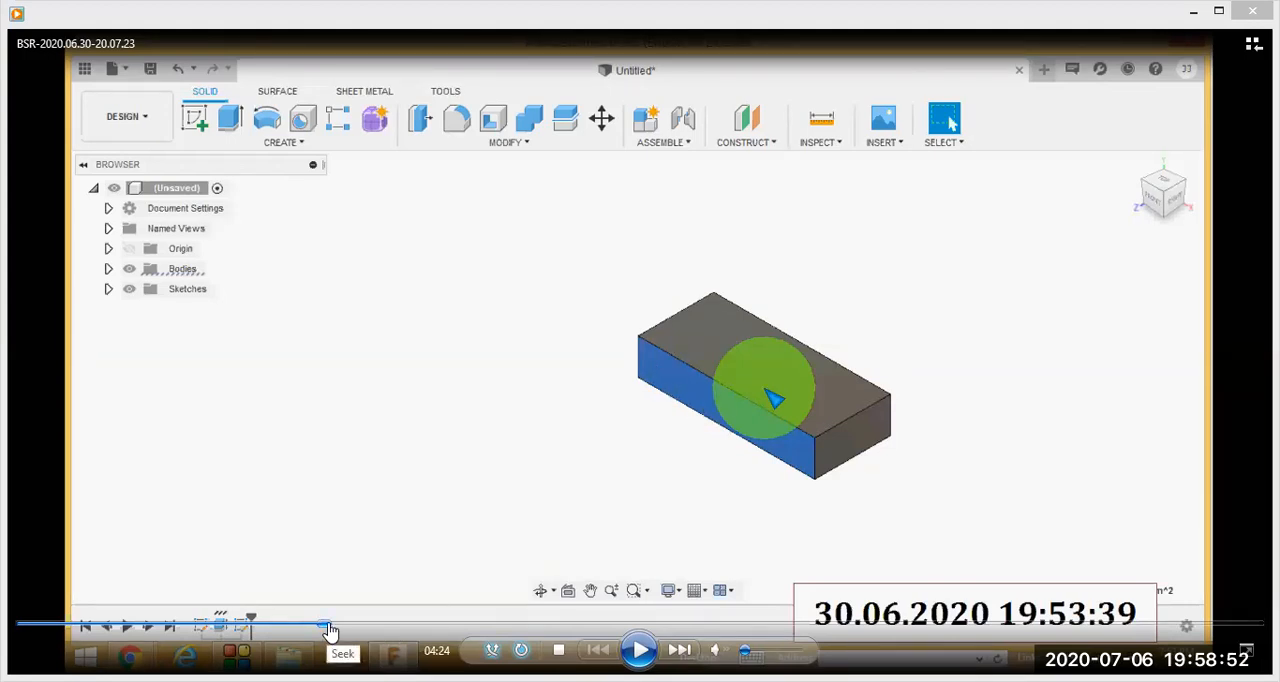
{"action": "left_click", "coordinate": [333, 630]}
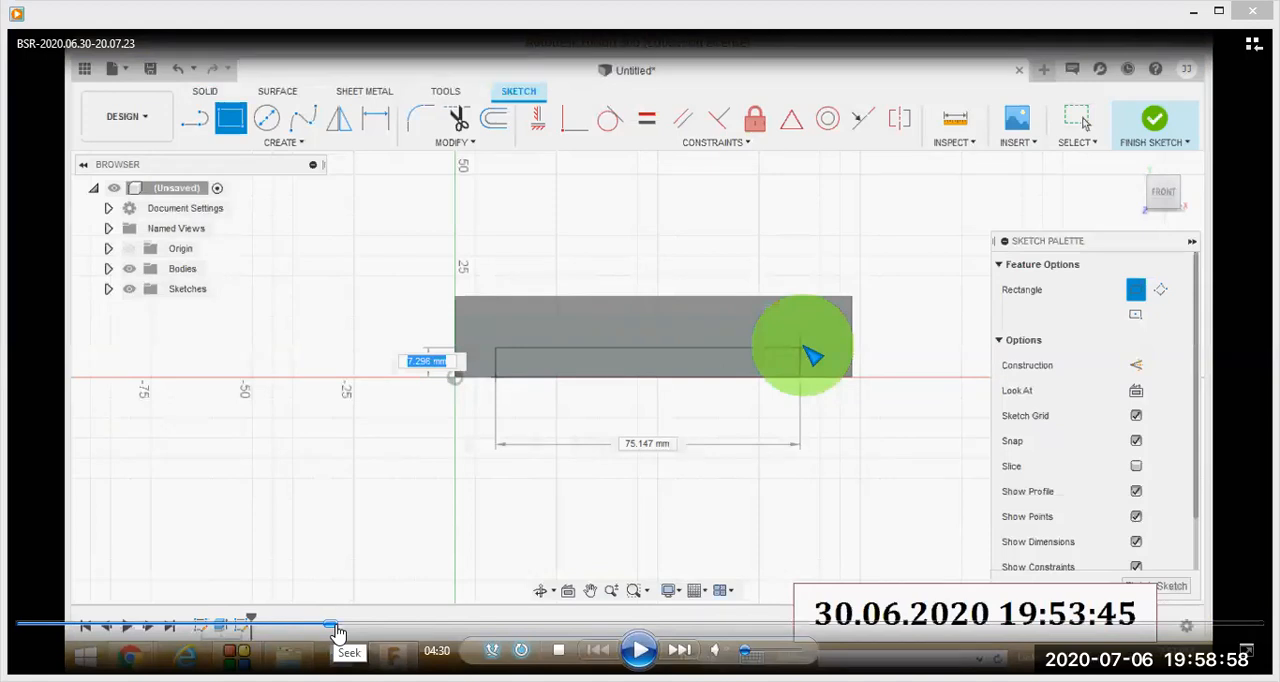
{"action": "left_click", "coordinate": [337, 633]}
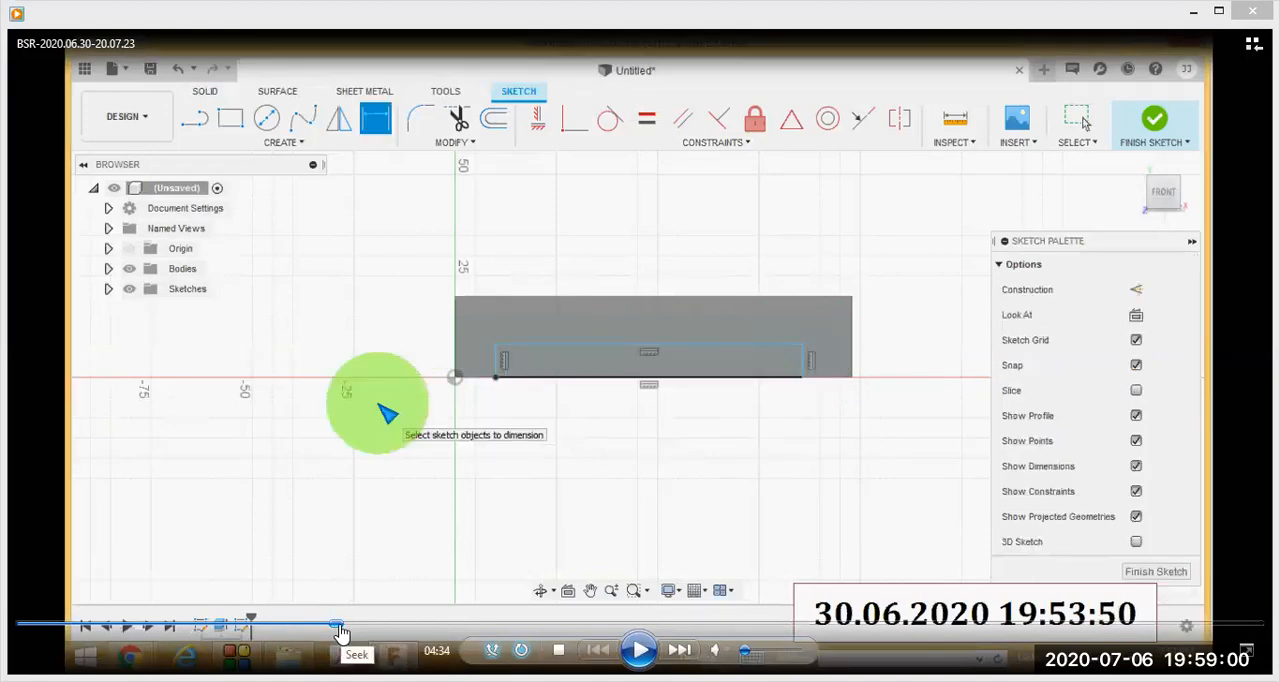
{"action": "left_click", "coordinate": [350, 633]}
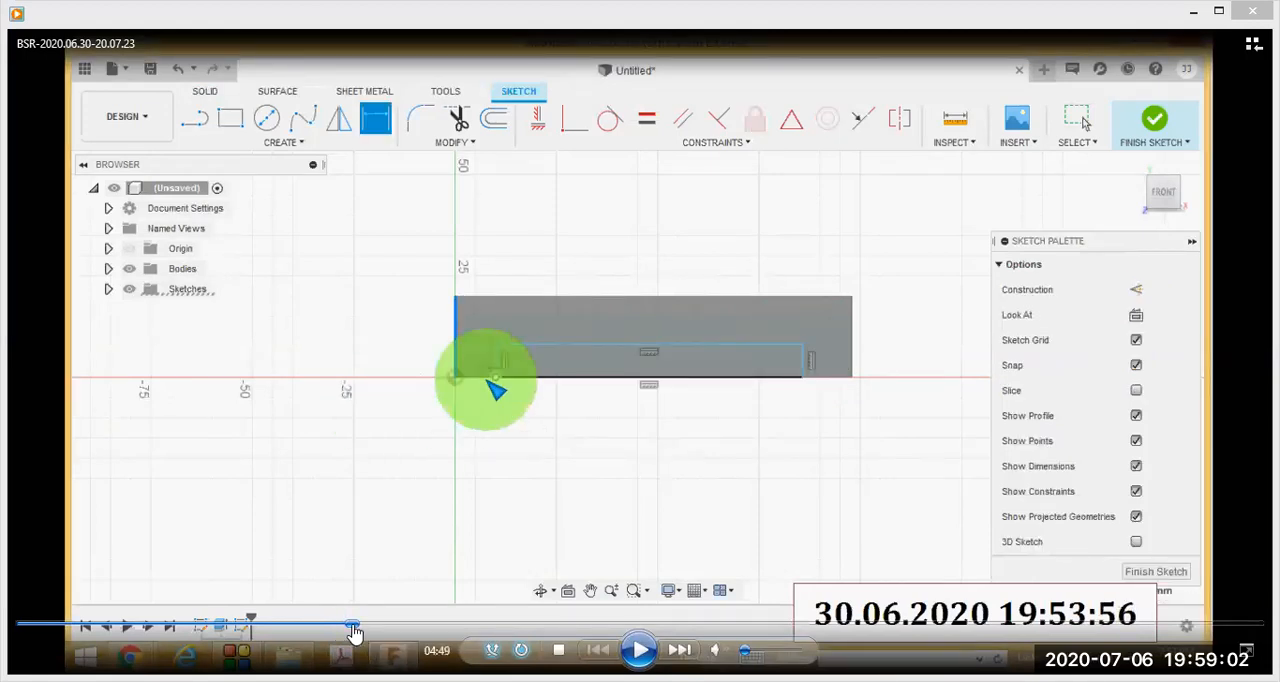
{"action": "left_click", "coordinate": [362, 627]}
{"action": "left_click", "coordinate": [371, 627]}
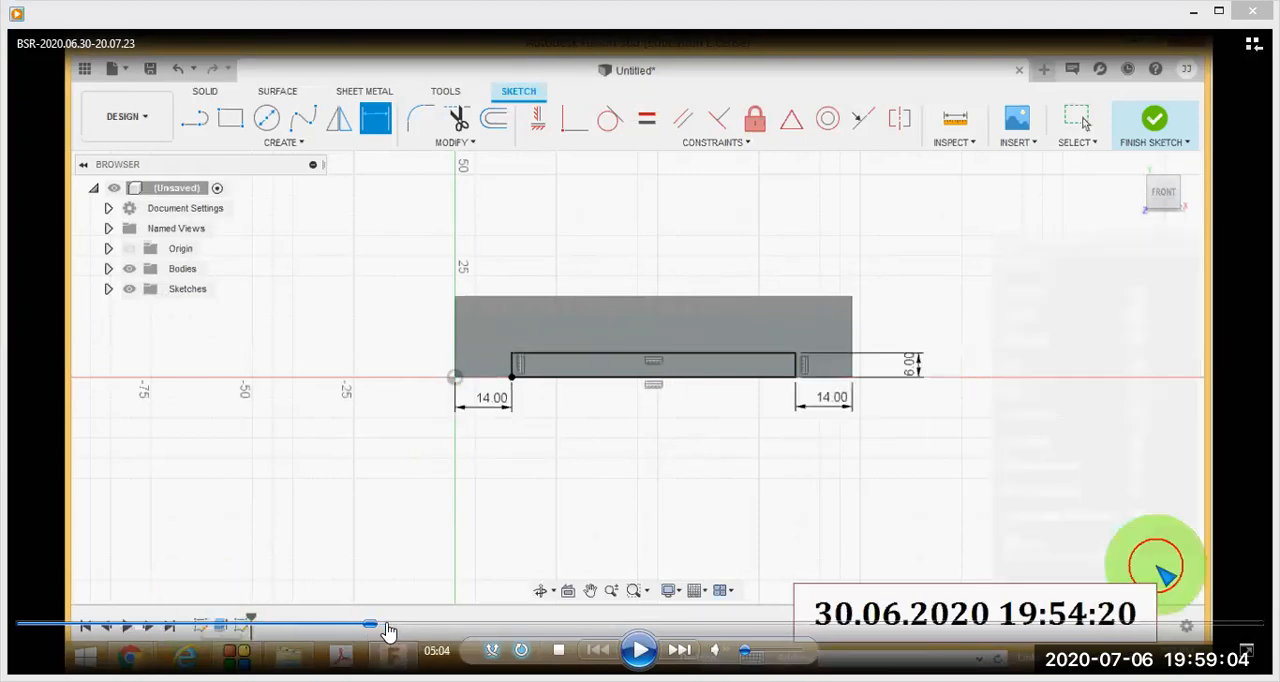
- Advance the lesson to the notch's Extrude settings at 05:12, and temporarily circle the Cut operation in red
{"action": "left_click", "coordinate": [379, 627]}
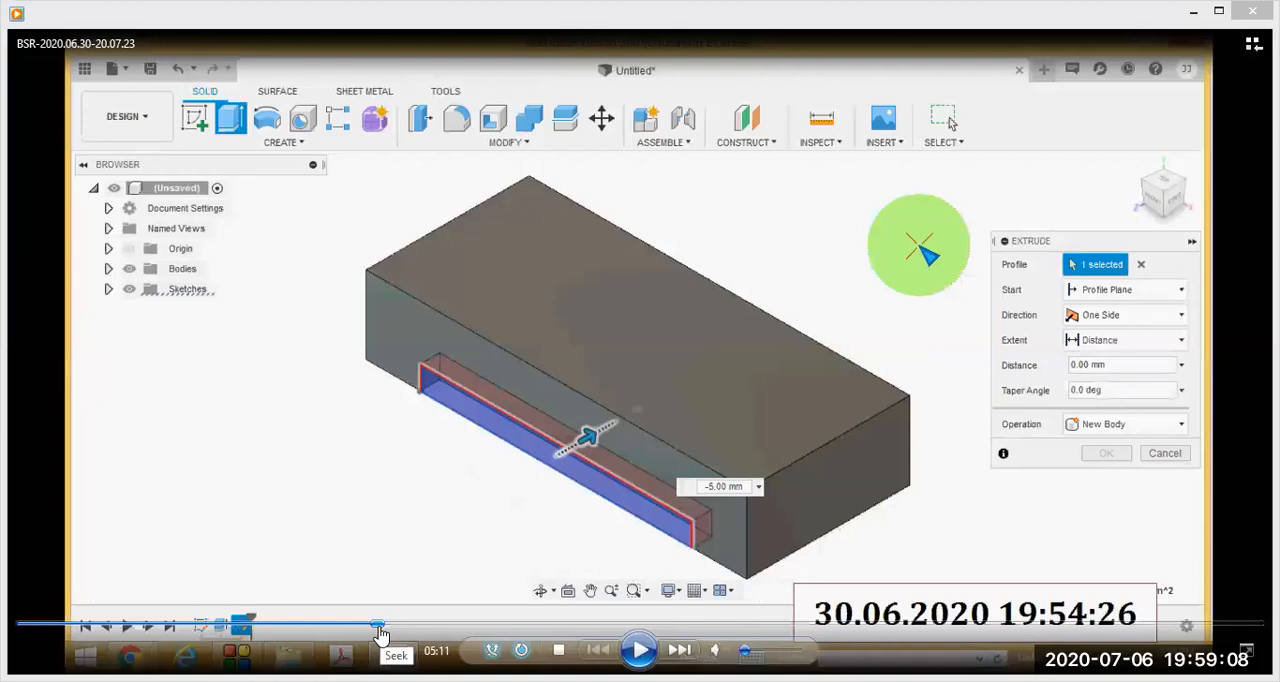
{"action": "left_click", "coordinate": [380, 627]}
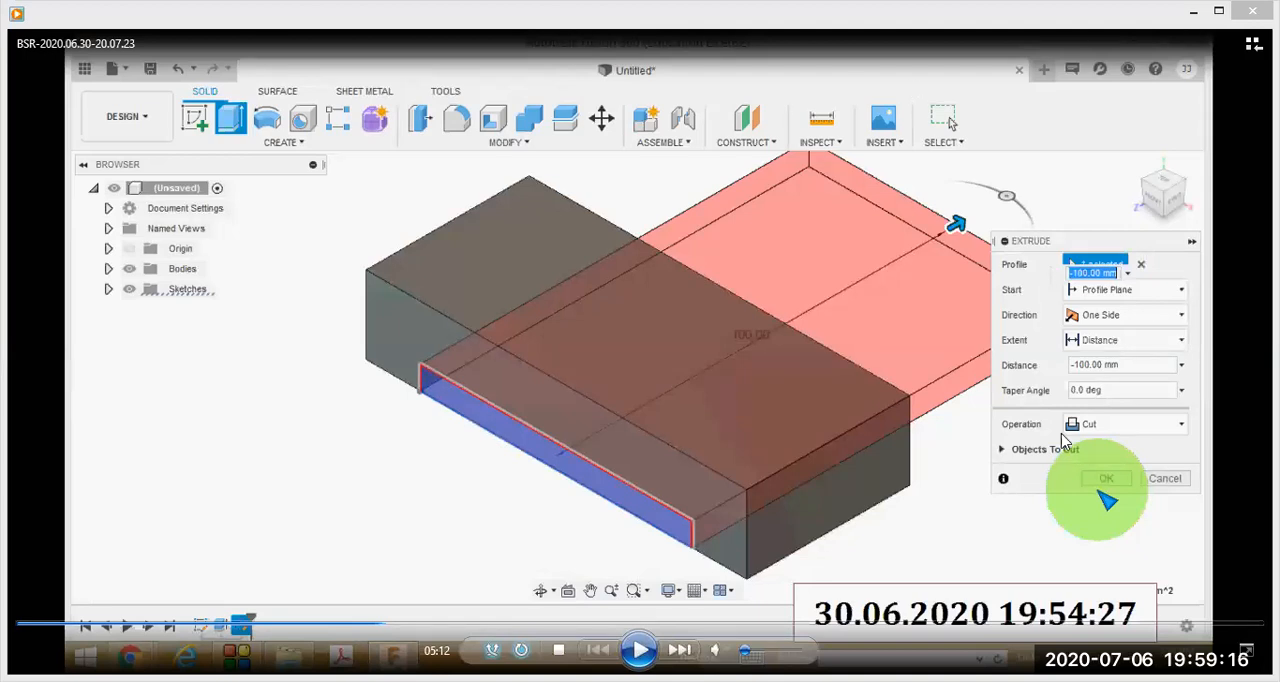
{"action": "mouse_move", "coordinate": [1068, 441]}
{"action": "left_mouse_down"}
{"action": "mouse_move", "coordinate": [1177, 450]}
{"action": "mouse_move", "coordinate": [1148, 385]}
{"action": "mouse_move", "coordinate": [1062, 392]}
{"action": "left_mouse_up"}
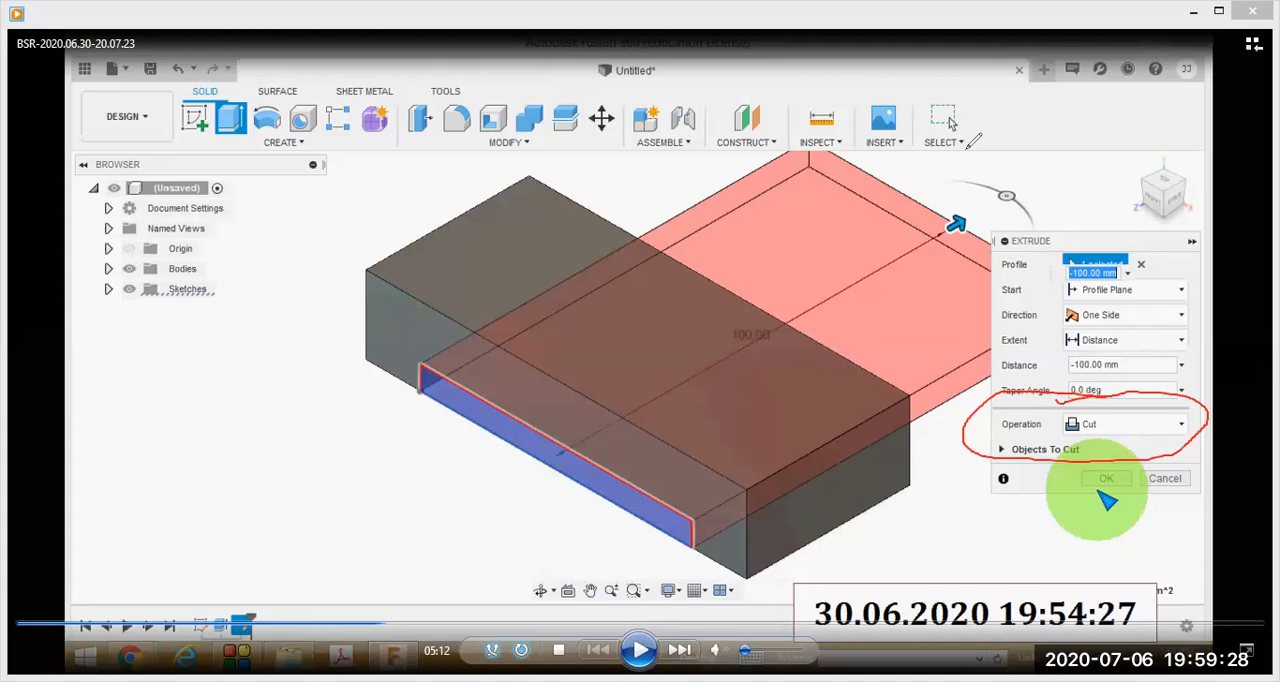
{"action": "key", "text": "Escape"}
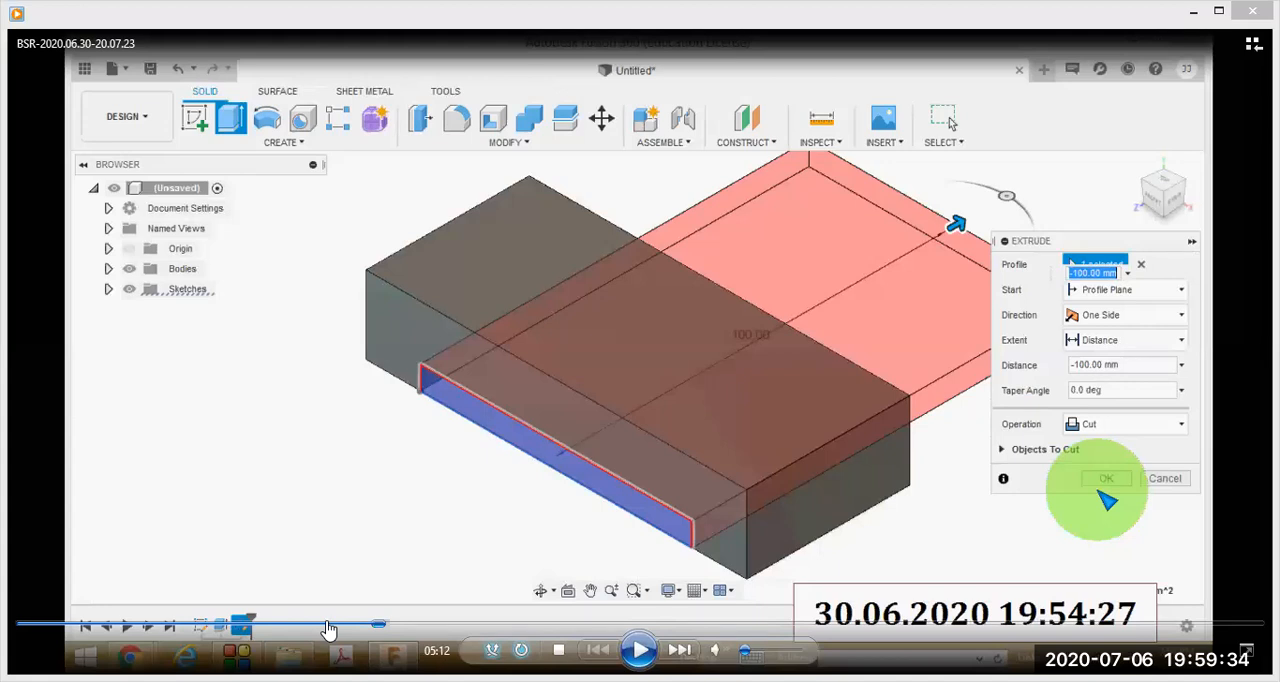
- Step the lesson past the reference drawing and through the Fillet of both upper end edges to the rounded base at 06:10
{"action": "left_click", "coordinate": [390, 625]}
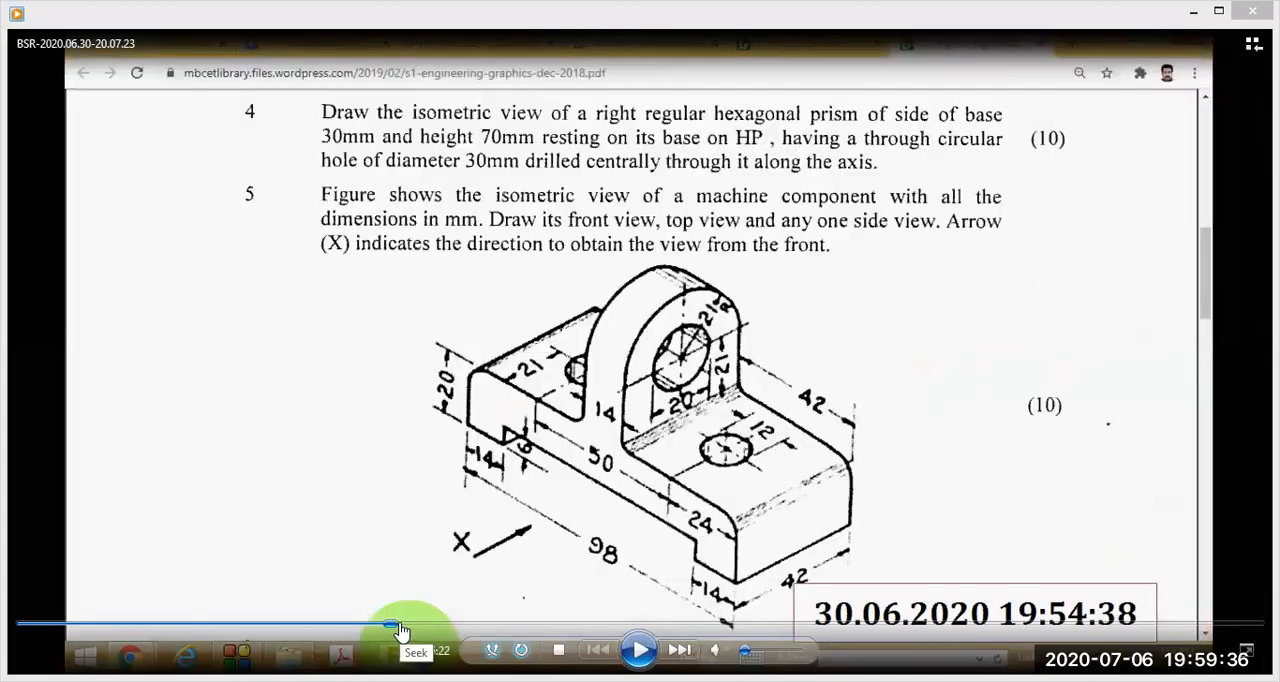
{"action": "left_click", "coordinate": [403, 626]}
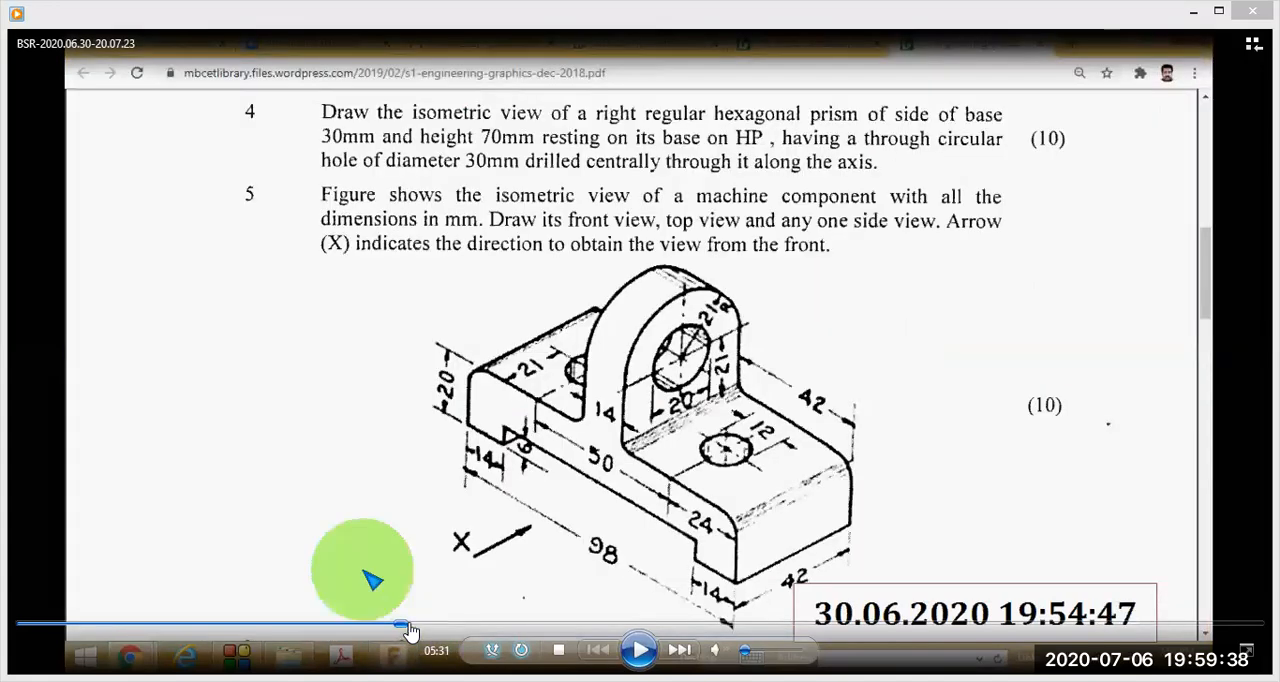
{"action": "left_click", "coordinate": [414, 626]}
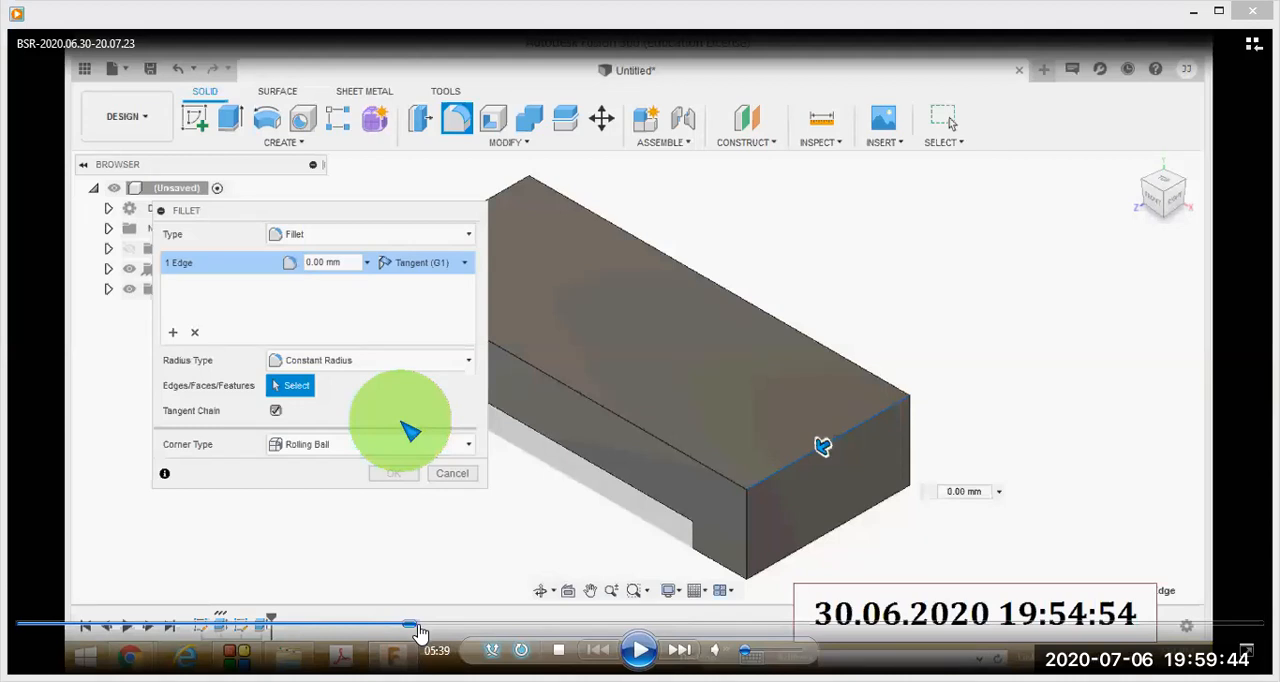
{"action": "left_click", "coordinate": [420, 627]}
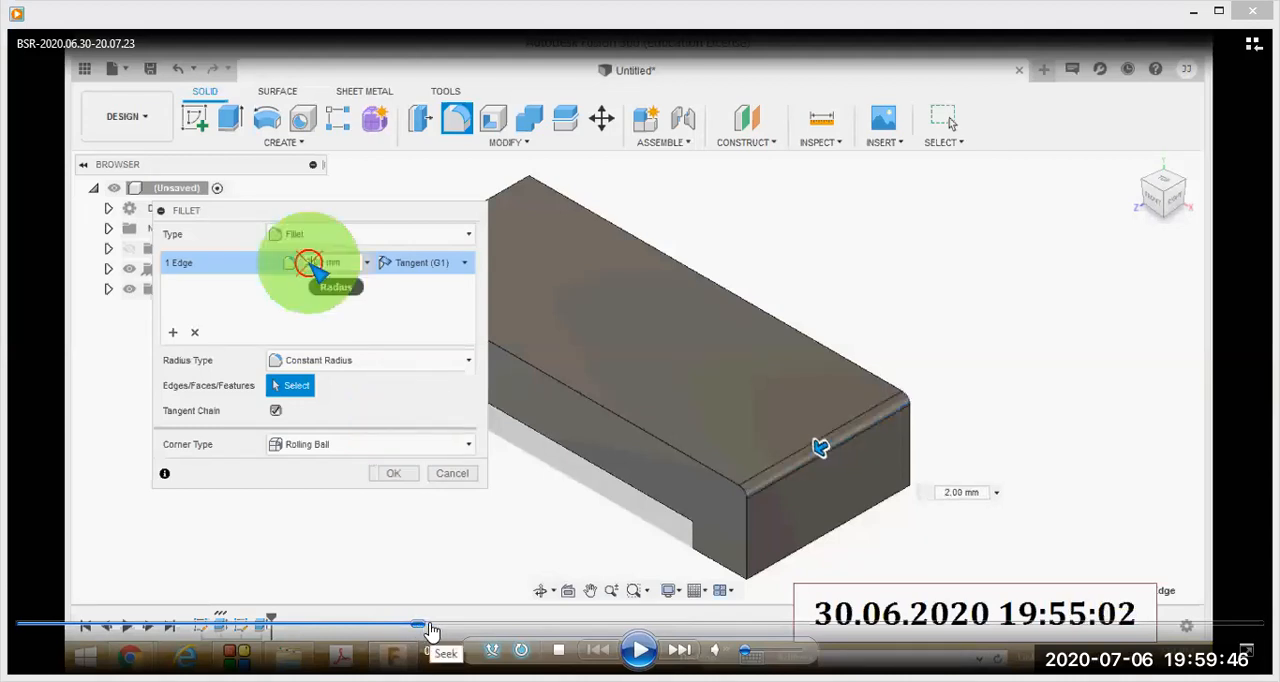
{"action": "left_click", "coordinate": [433, 627]}
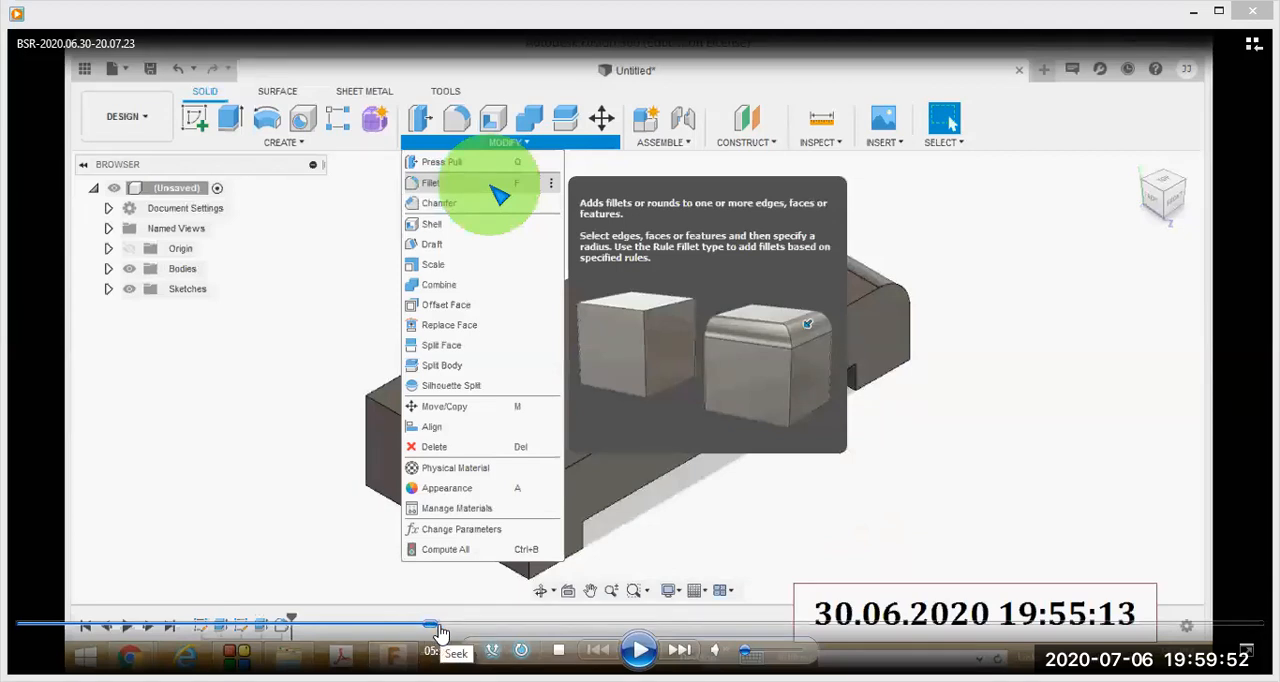
{"action": "left_click", "coordinate": [444, 627]}
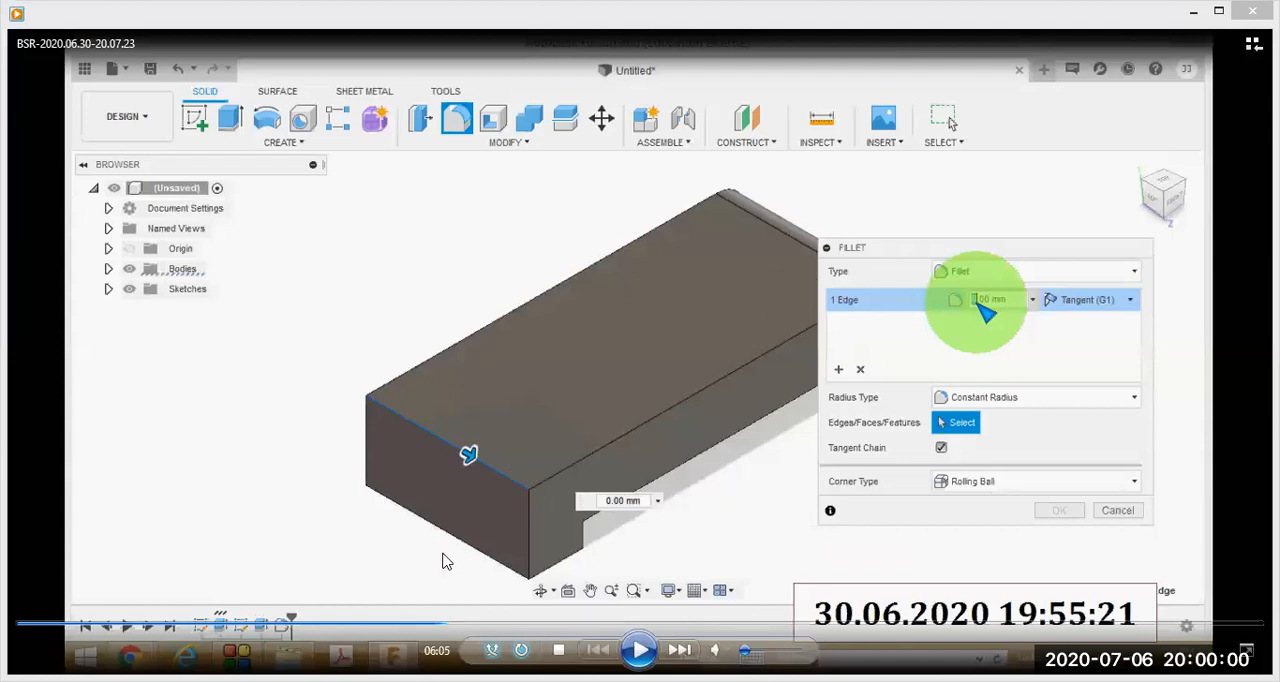
{"action": "left_click", "coordinate": [446, 627]}
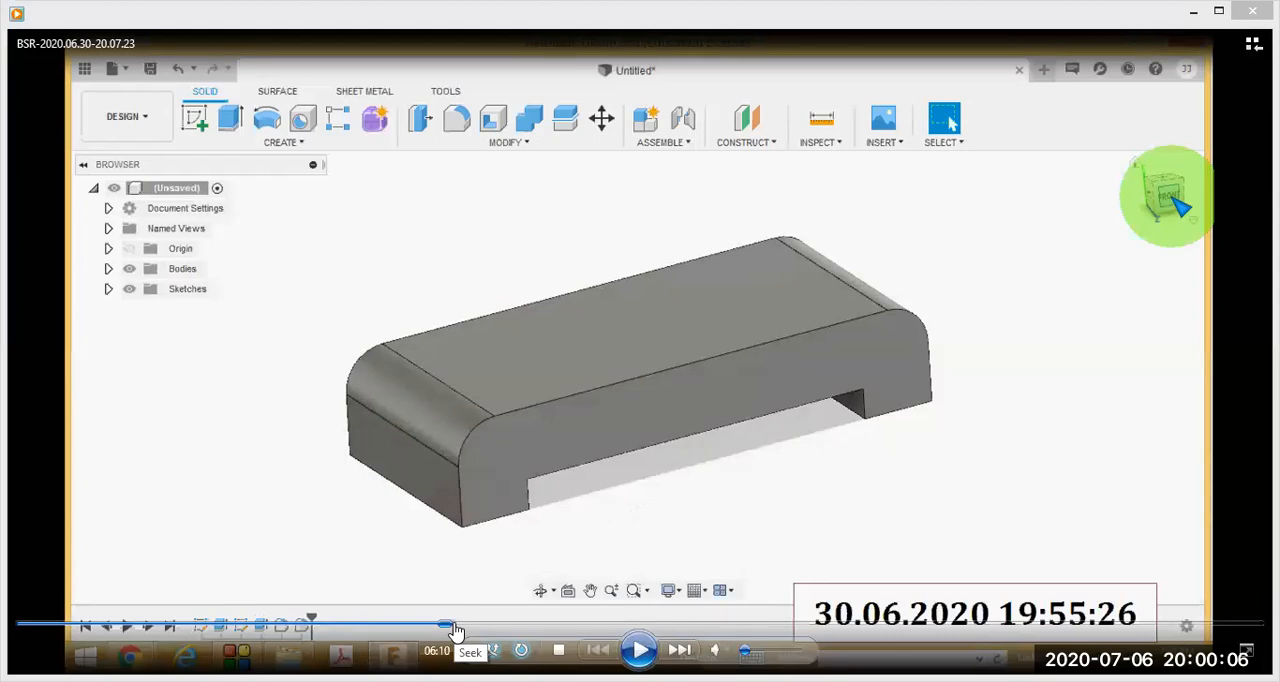
- Move the lesson past the offset plane preview and back to the list of Construct commands at 06:31
{"action": "left_click", "coordinate": [454, 627]}
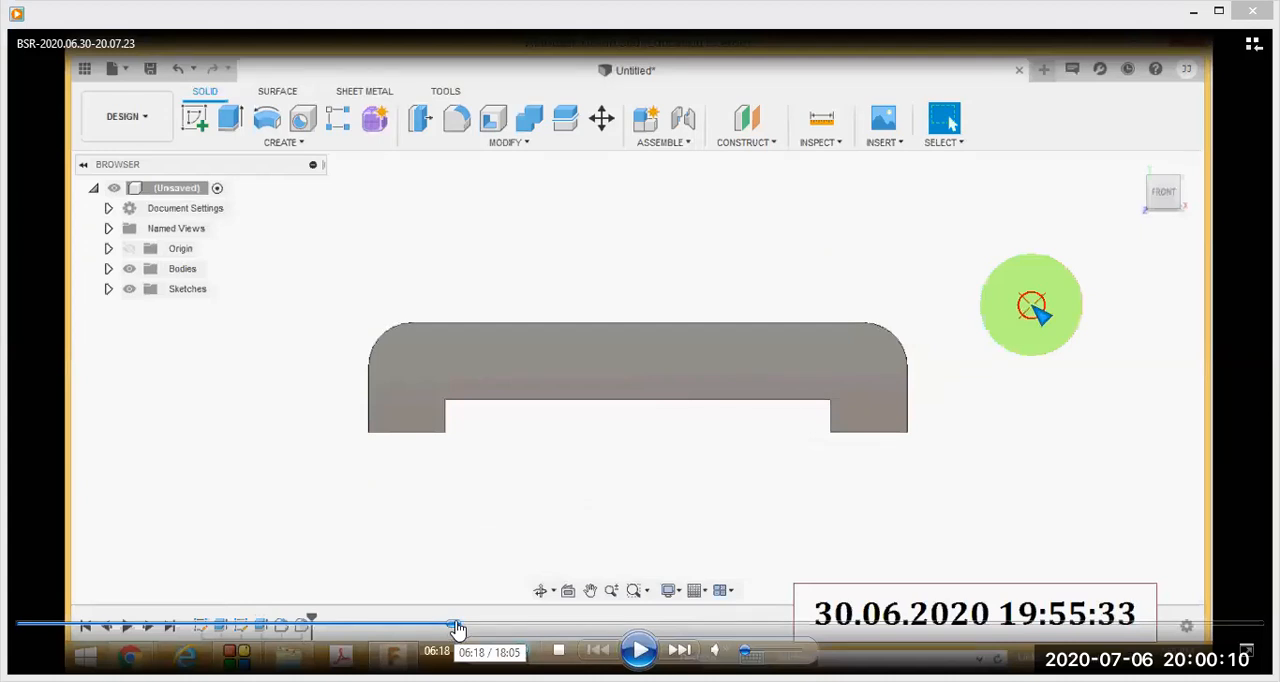
{"action": "left_click", "coordinate": [460, 627]}
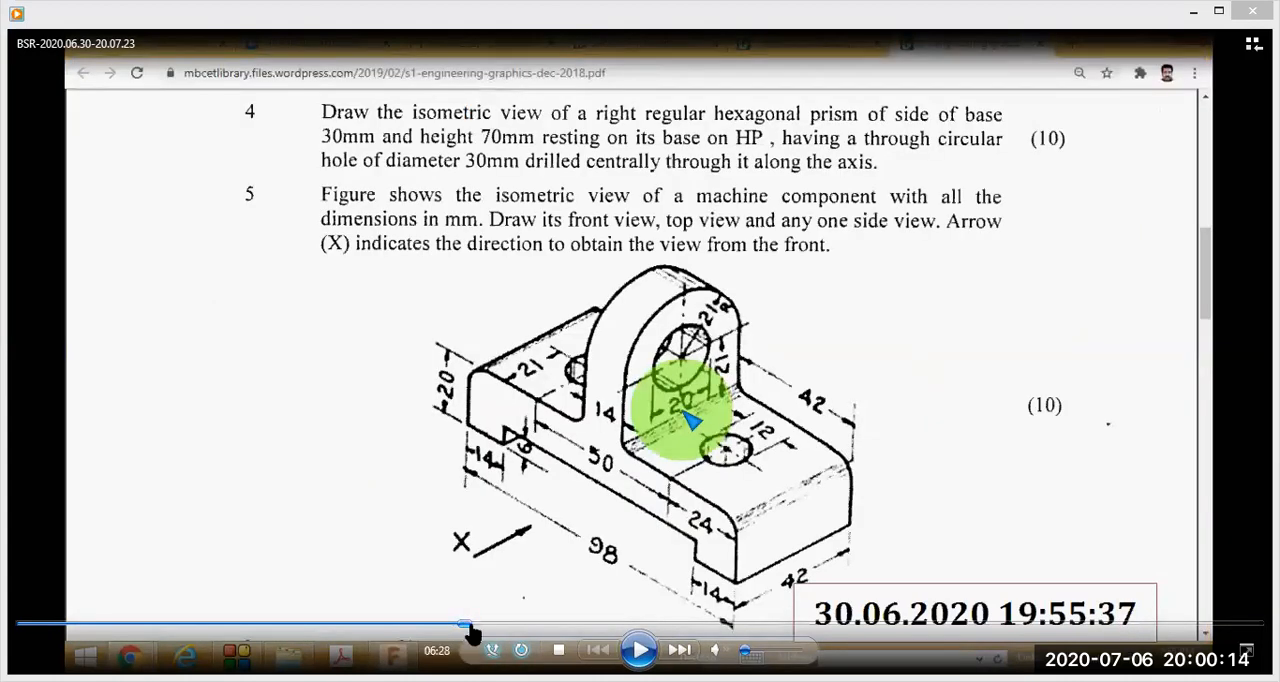
{"action": "left_click", "coordinate": [468, 627]}
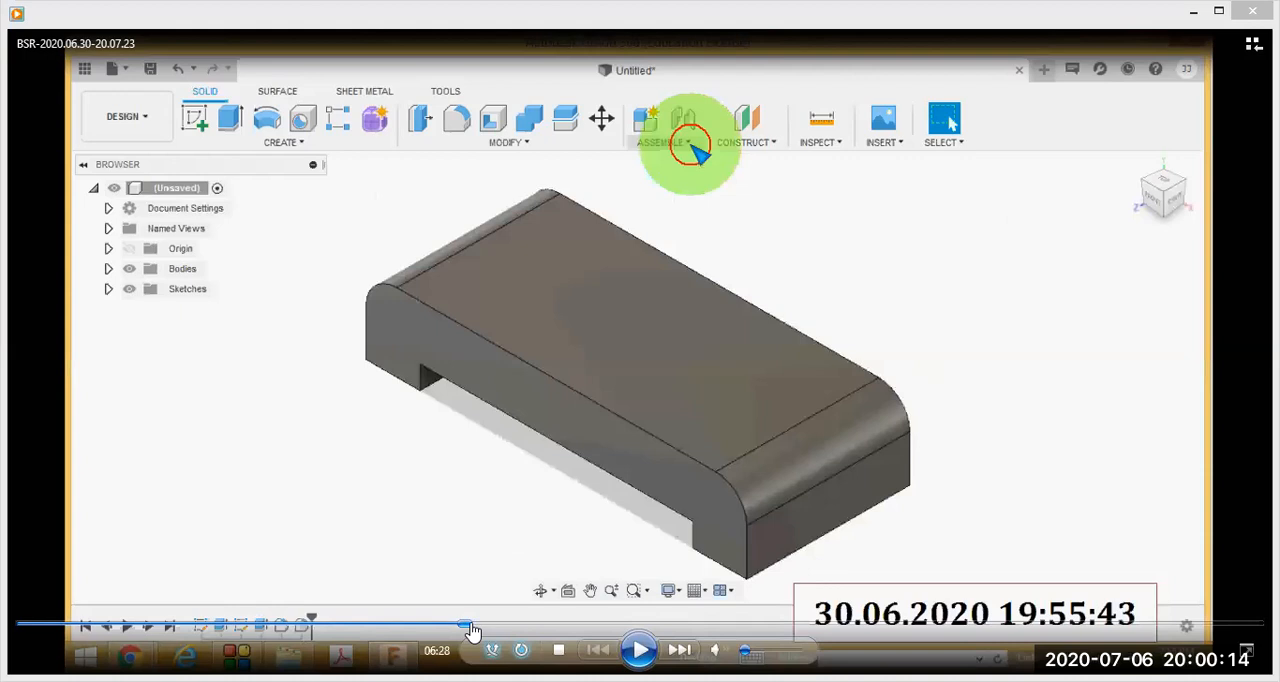
{"action": "left_click", "coordinate": [474, 627]}
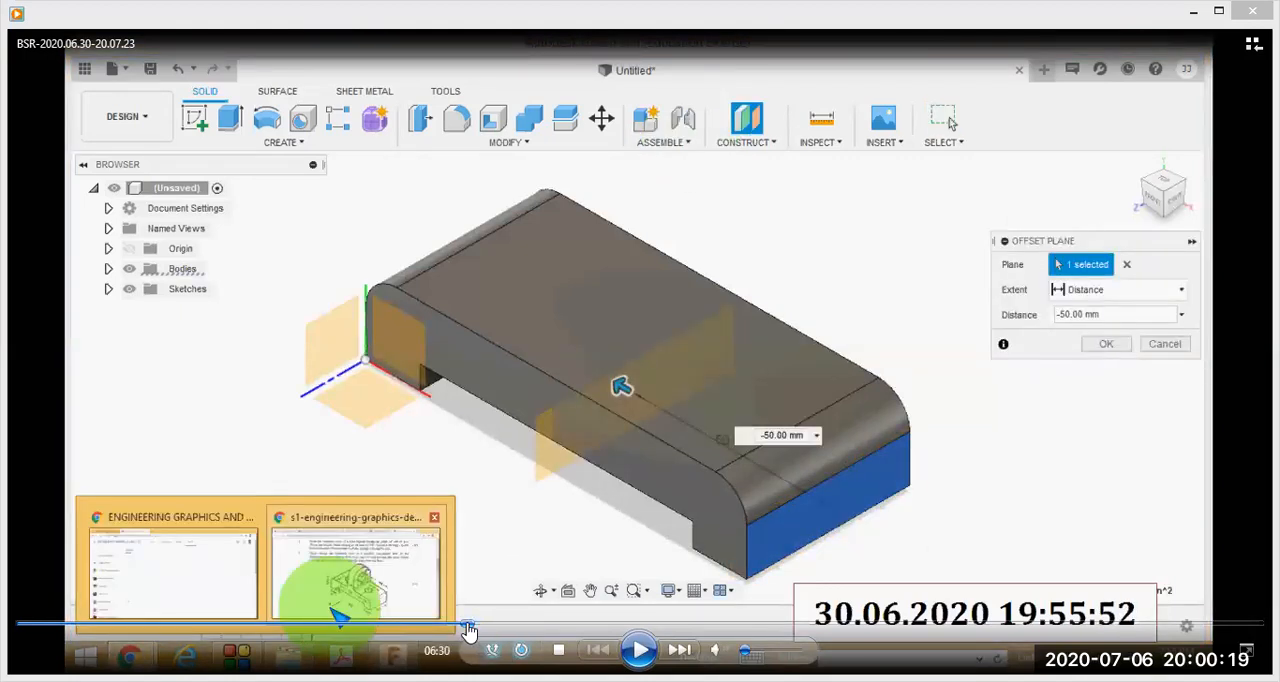
{"action": "left_click", "coordinate": [468, 627]}
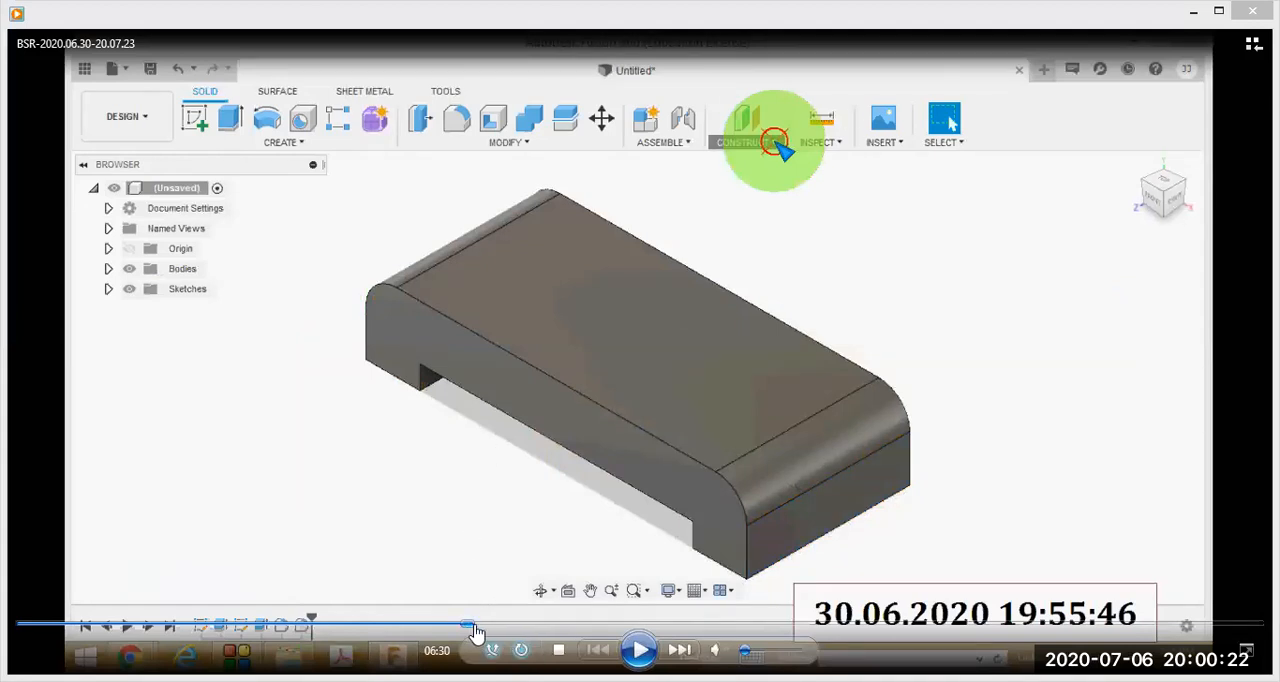
{"action": "left_click", "coordinate": [477, 628]}
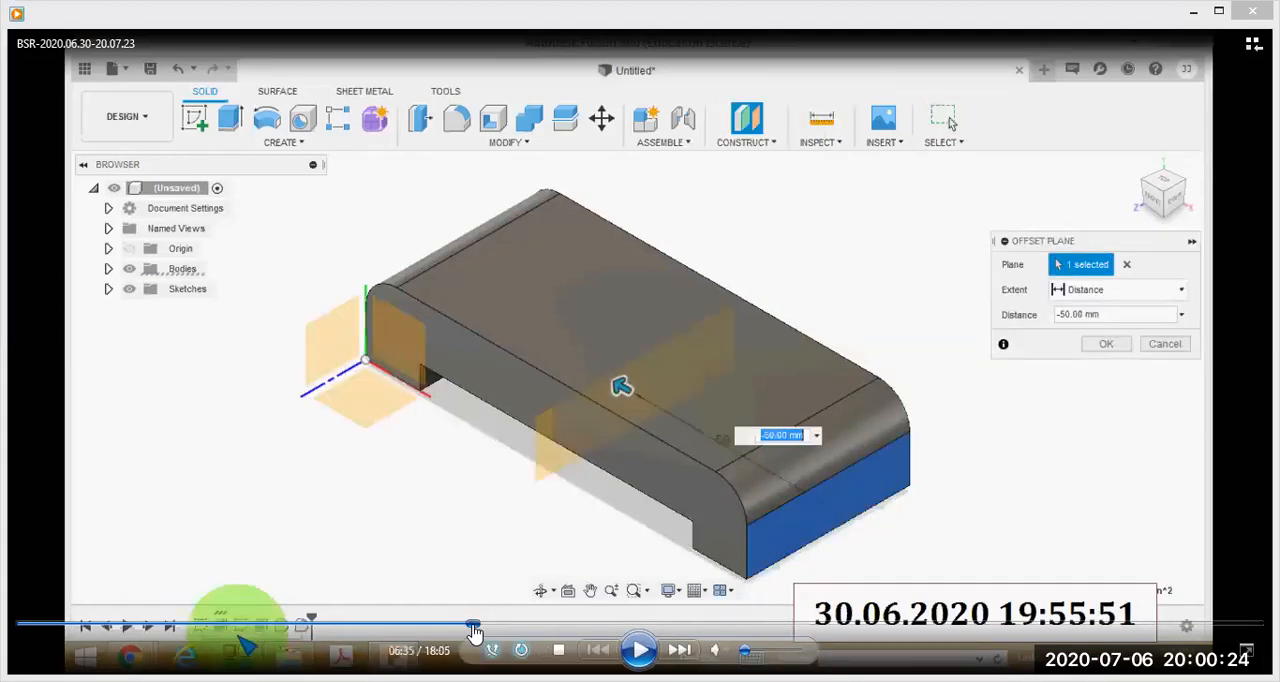
{"action": "left_click", "coordinate": [474, 628]}
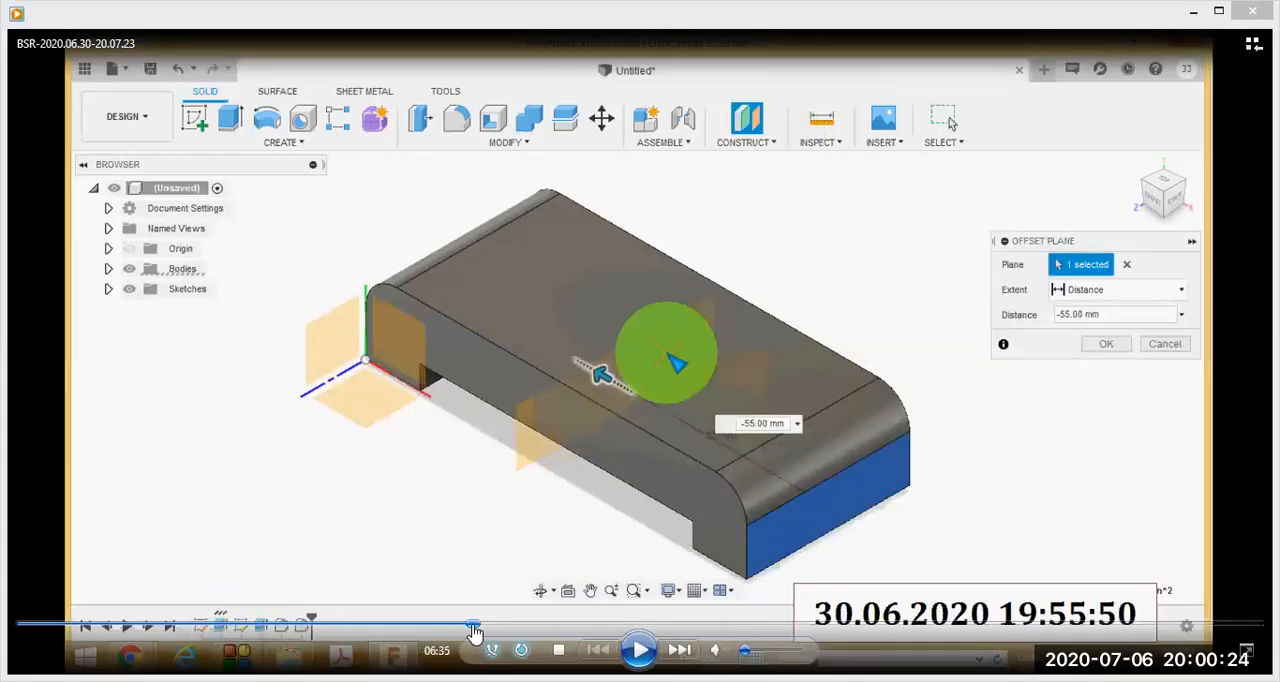
{"action": "left_click", "coordinate": [471, 627]}
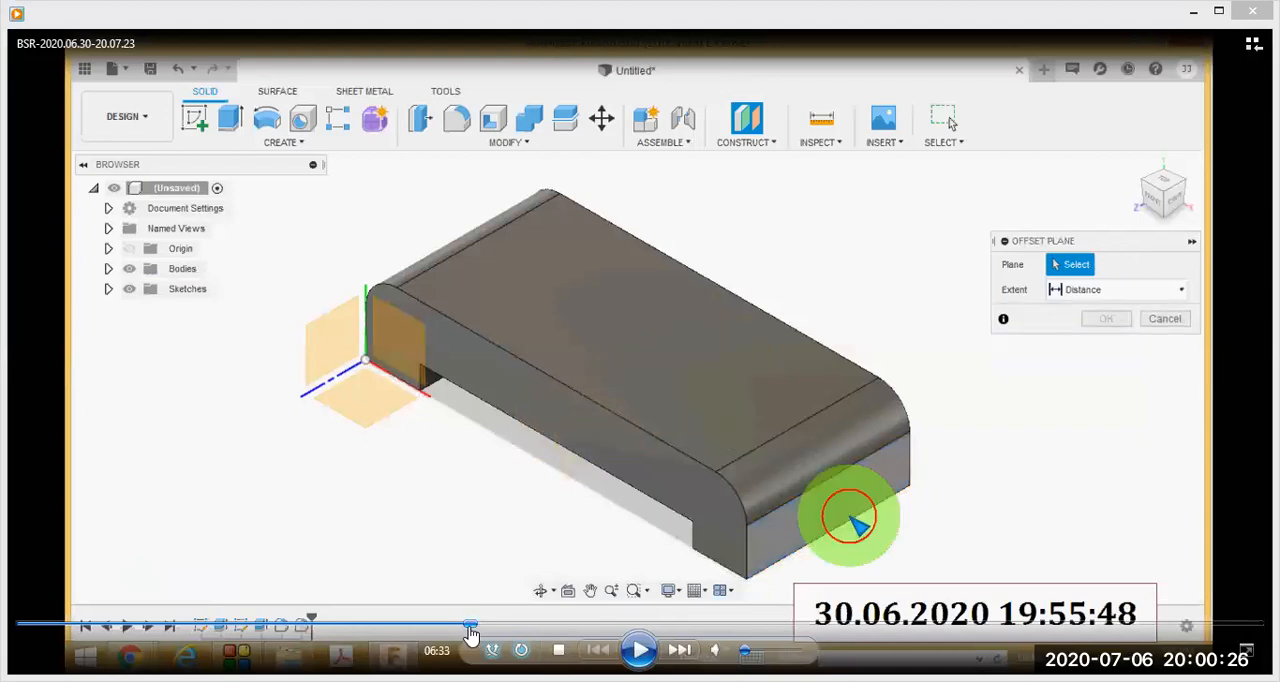
{"action": "left_click", "coordinate": [470, 628]}
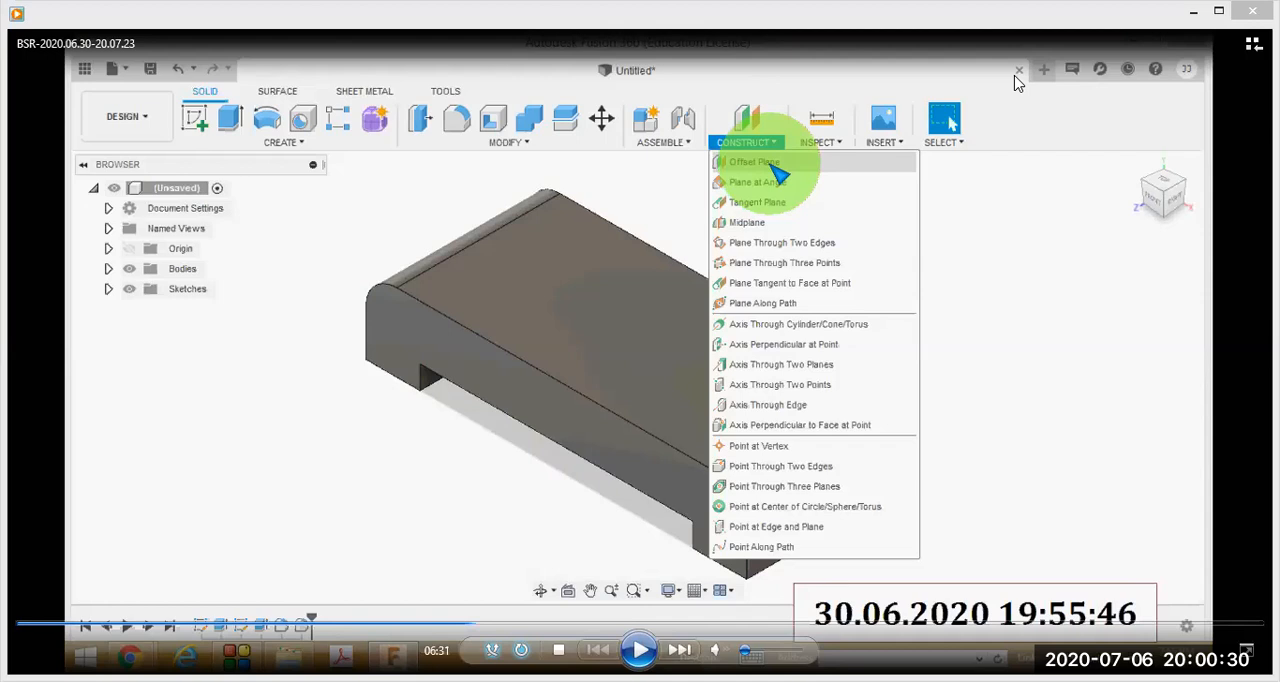
- Circle the list of Construct commands in red and tick the plane commands down to Plane Tangent to Face at Point
{"action": "mouse_move", "coordinate": [780, 80]}
{"action": "left_mouse_down"}
{"action": "mouse_move", "coordinate": [680, 443]}
{"action": "mouse_move", "coordinate": [775, 583]}
{"action": "mouse_move", "coordinate": [958, 452]}
{"action": "left_mouse_up"}
{"action": "mouse_move", "coordinate": [967, 400]}
{"action": "left_mouse_down"}
{"action": "mouse_move", "coordinate": [800, 78]}
{"action": "mouse_move", "coordinate": [770, 80]}
{"action": "left_mouse_up"}
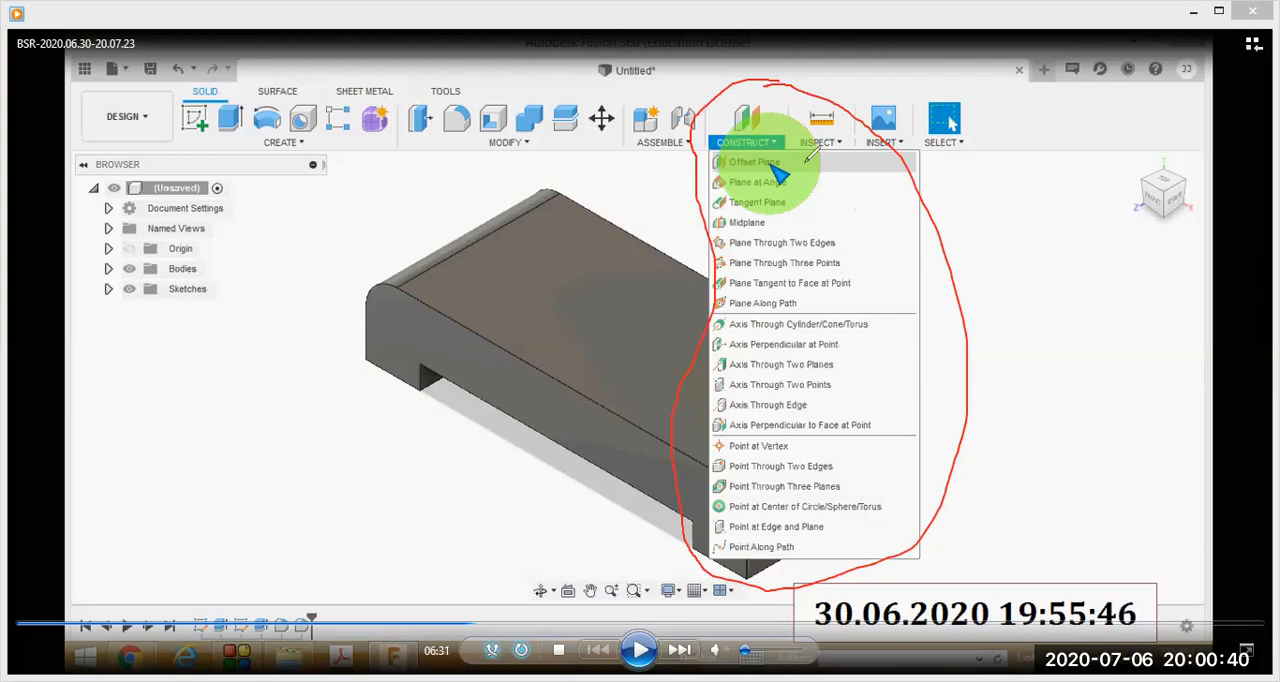
{"action": "mouse_move", "coordinate": [796, 155]}
{"action": "left_mouse_down"}
{"action": "mouse_move", "coordinate": [857, 129]}
{"action": "mouse_move", "coordinate": [838, 189]}
{"action": "left_mouse_up"}
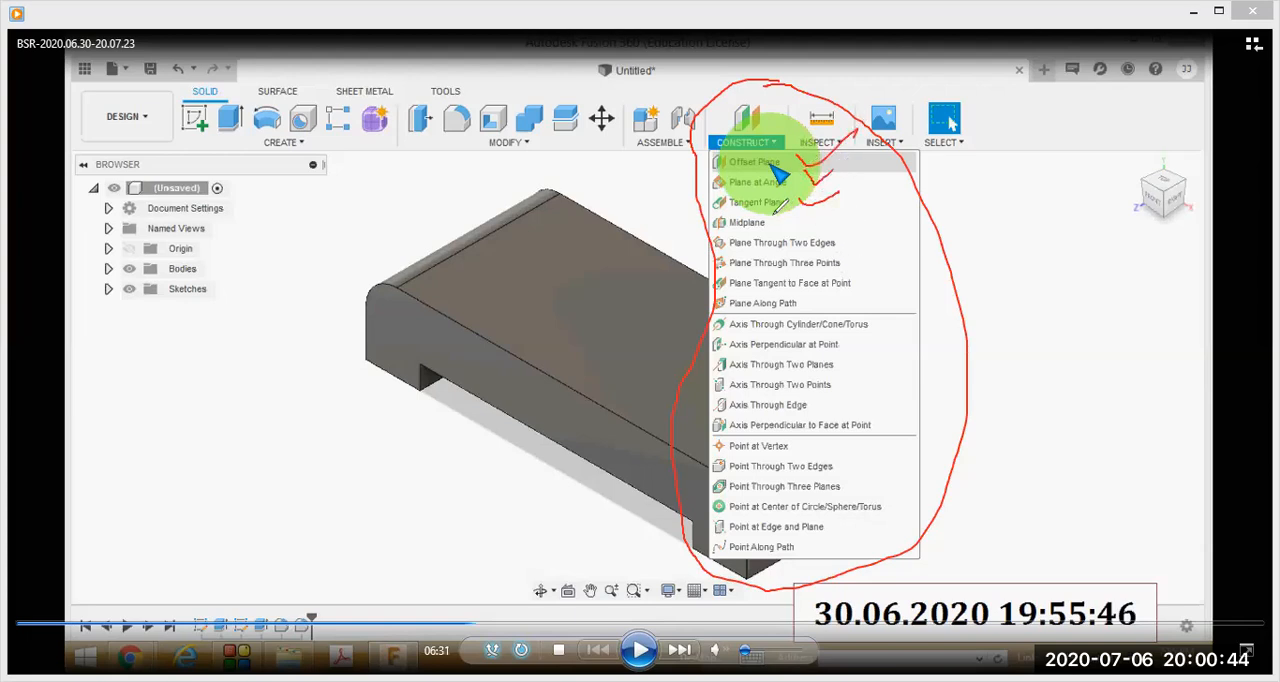
{"action": "left_click_drag", "start_coordinate": [838, 230], "coordinate": [895, 210]}
{"action": "left_click_drag", "start_coordinate": [842, 240], "coordinate": [886, 228]}
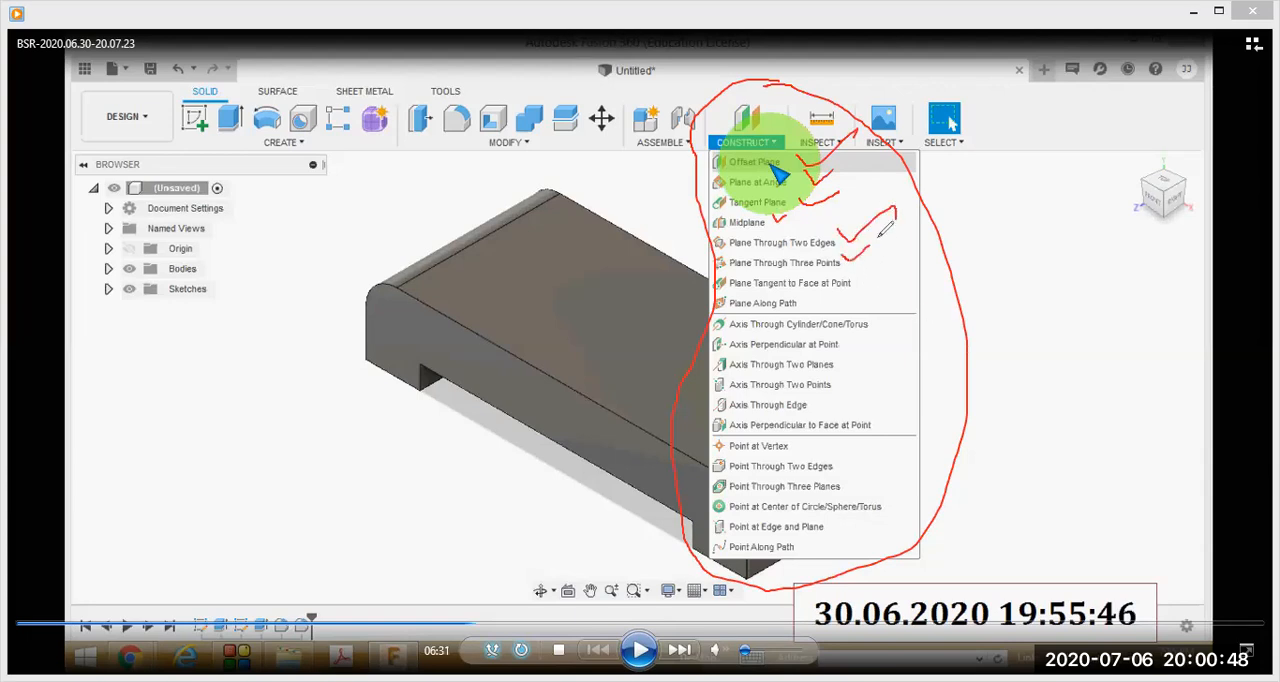
{"action": "left_click_drag", "start_coordinate": [852, 283], "coordinate": [908, 240]}
- Tick Plane Along Path, bracket the axis commands and the point commands in red, and clear all the markings
{"action": "mouse_move", "coordinate": [805, 293]}
{"action": "left_mouse_down"}
{"action": "mouse_move", "coordinate": [828, 289]}
{"action": "mouse_move", "coordinate": [888, 318]}
{"action": "mouse_move", "coordinate": [894, 418]}
{"action": "mouse_move", "coordinate": [880, 432]}
{"action": "left_mouse_up"}
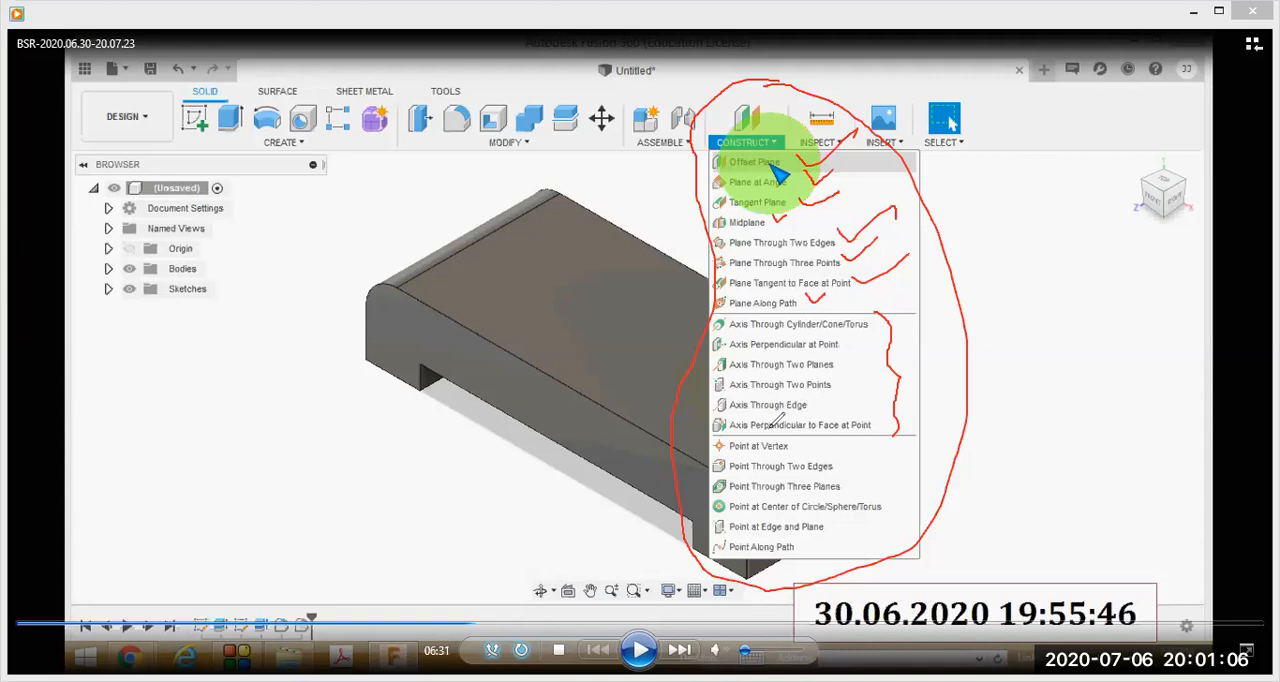
{"action": "mouse_move", "coordinate": [866, 435]}
{"action": "left_mouse_down"}
{"action": "mouse_move", "coordinate": [903, 508]}
{"action": "mouse_move", "coordinate": [906, 587]}
{"action": "left_mouse_up"}
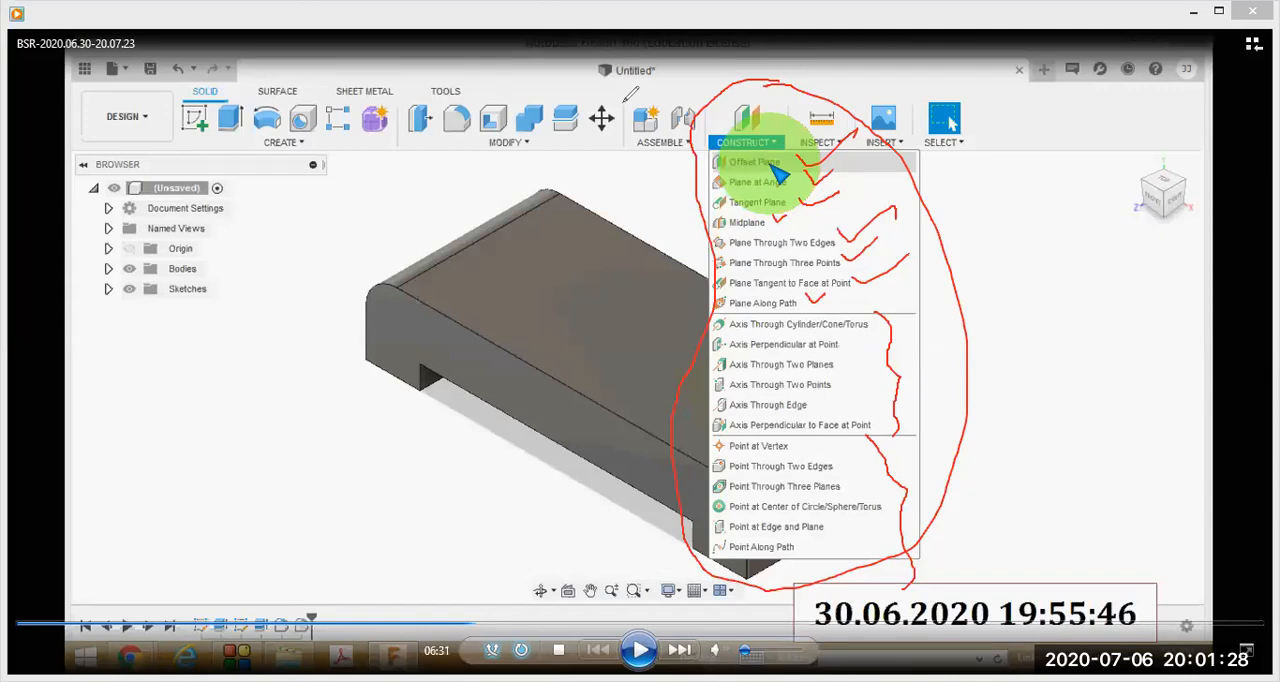
{"action": "key", "text": "Escape"}
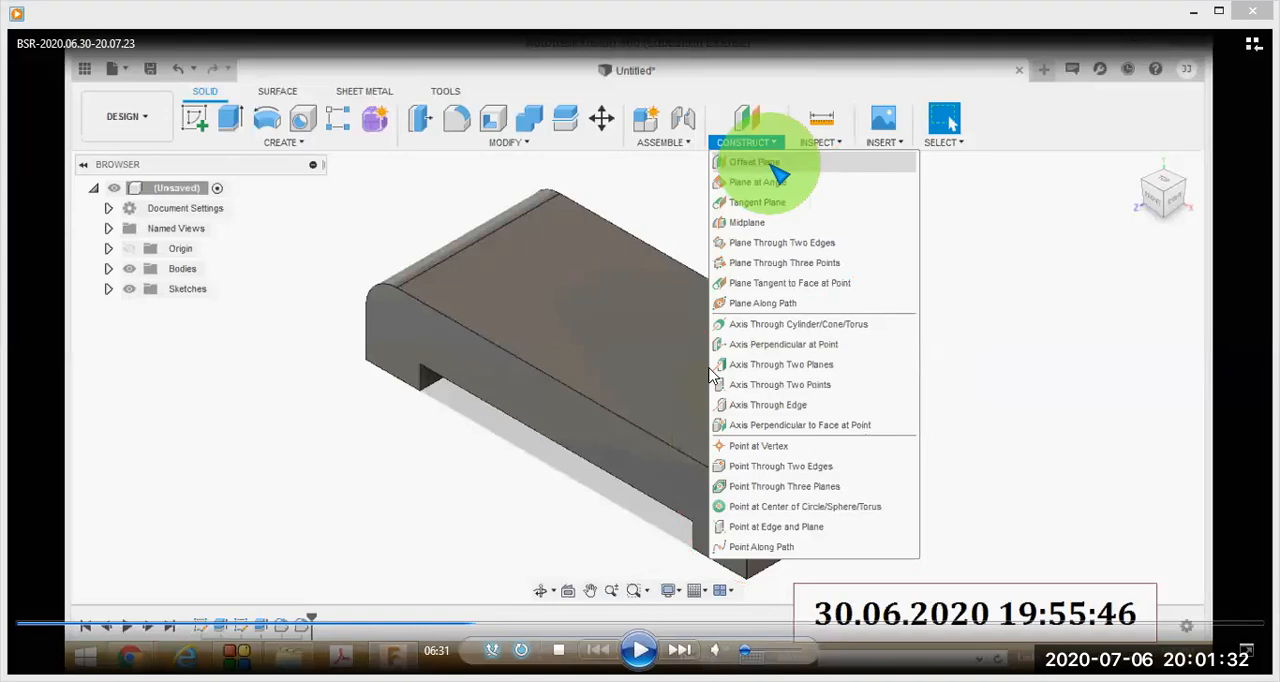
- Step the lesson past the reference drawing and the -50 mm Offset Plane preview to the empty sketch at 07:01
{"action": "left_click", "coordinate": [478, 626]}
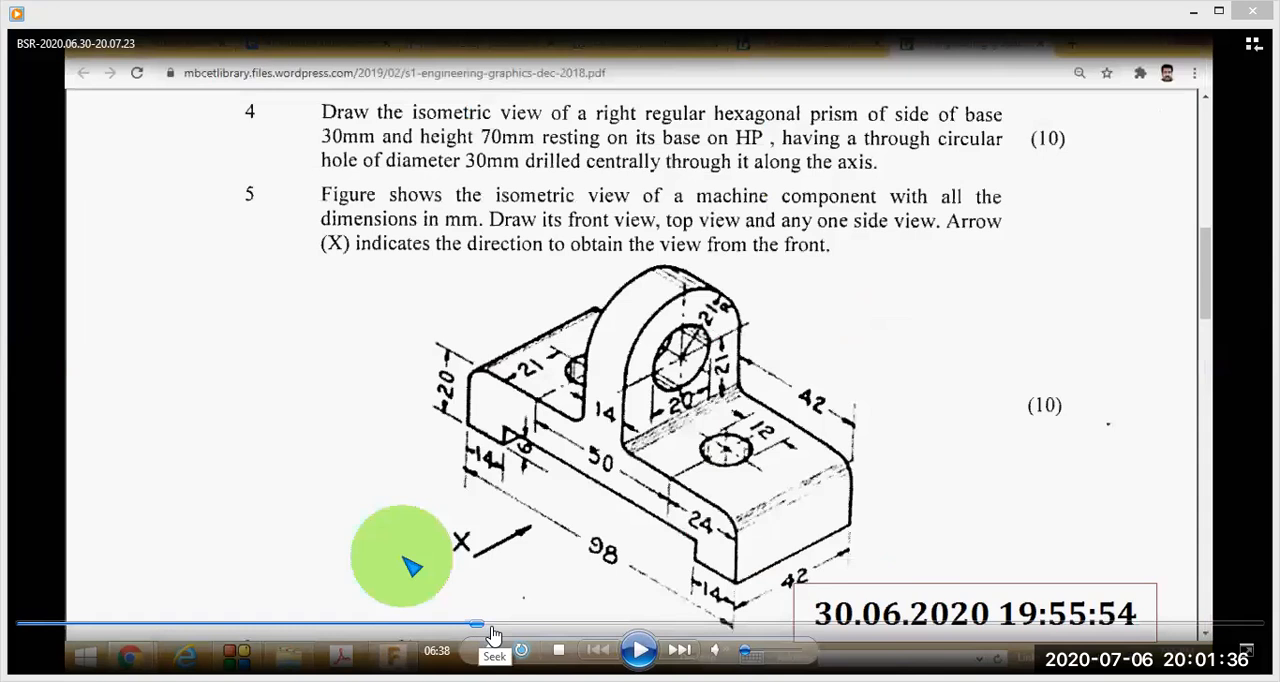
{"action": "left_click", "coordinate": [489, 626]}
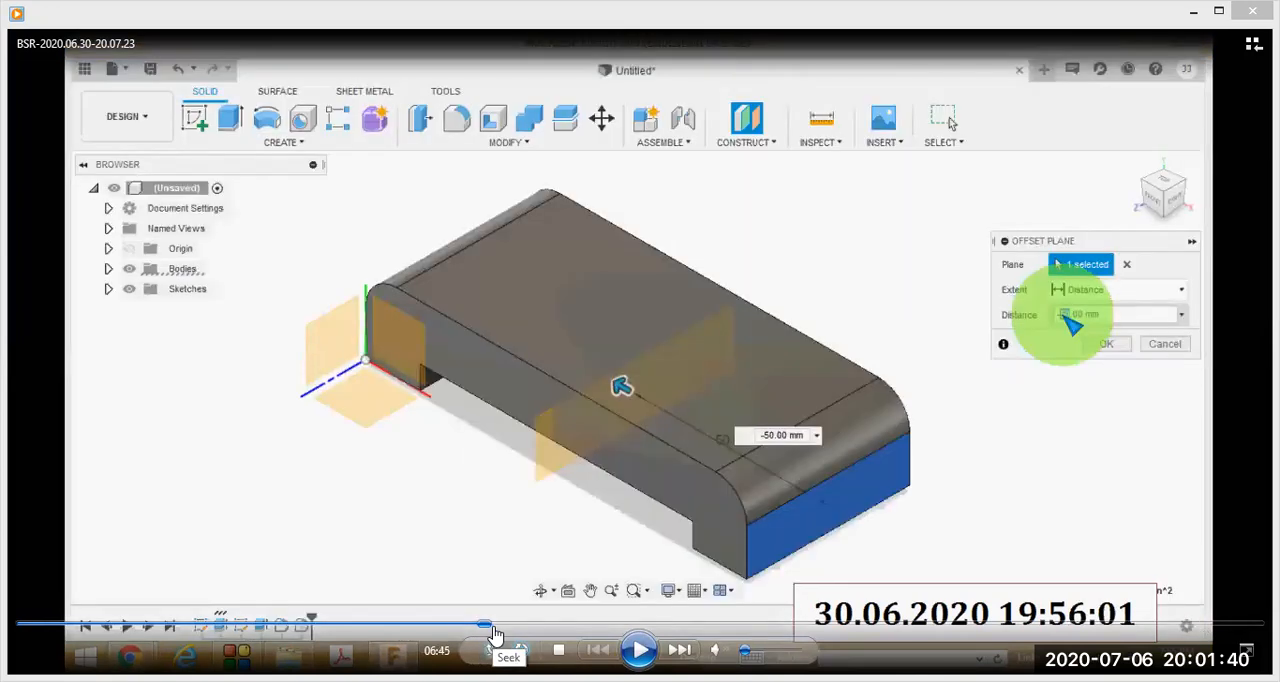
{"action": "left_click", "coordinate": [498, 627]}
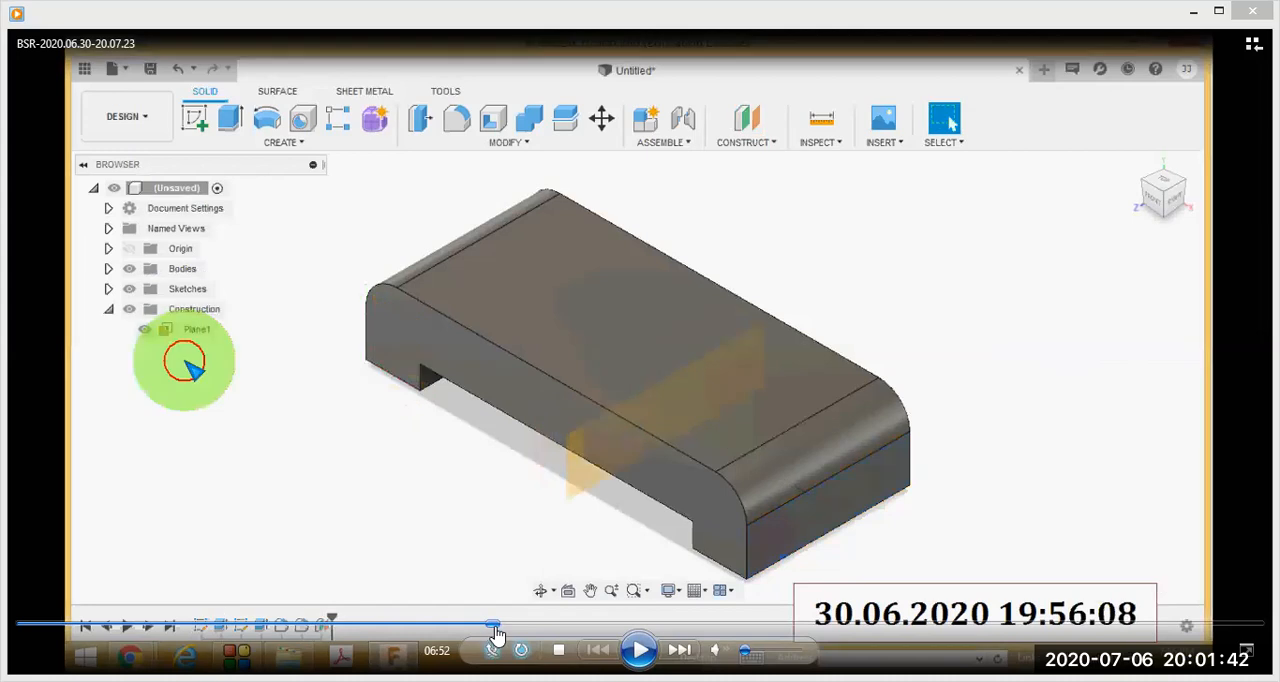
{"action": "left_click", "coordinate": [503, 627]}
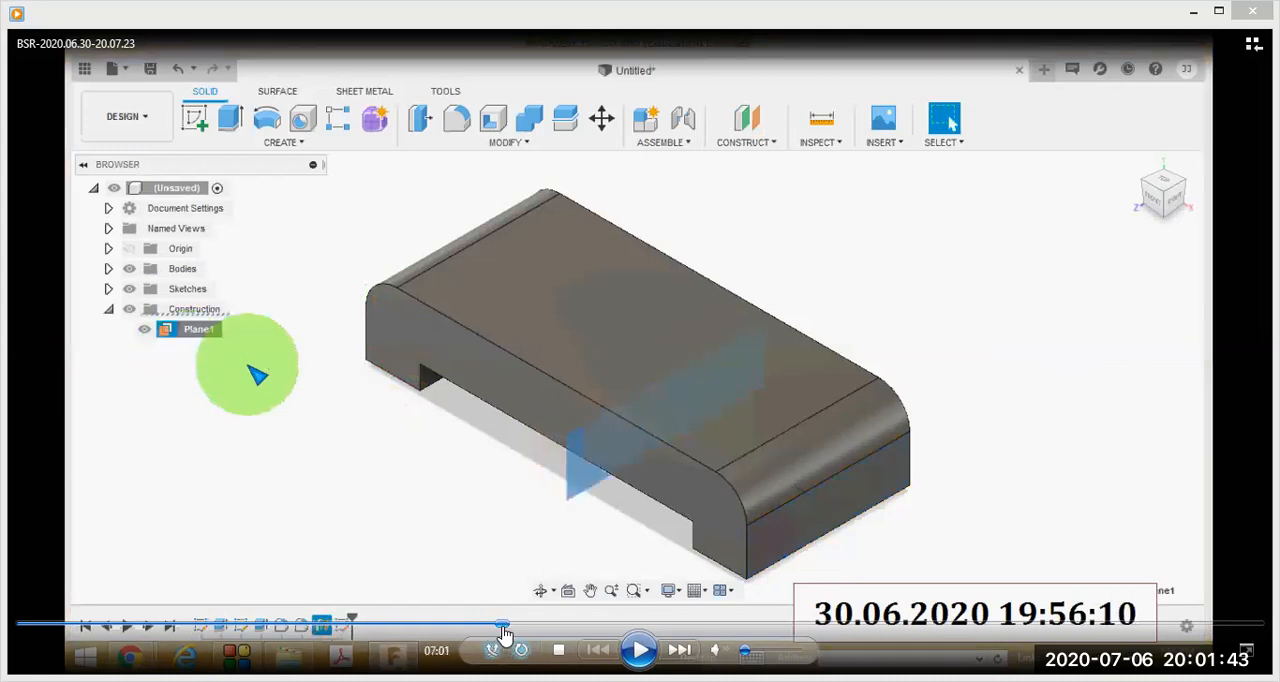
{"action": "left_click", "coordinate": [506, 627]}
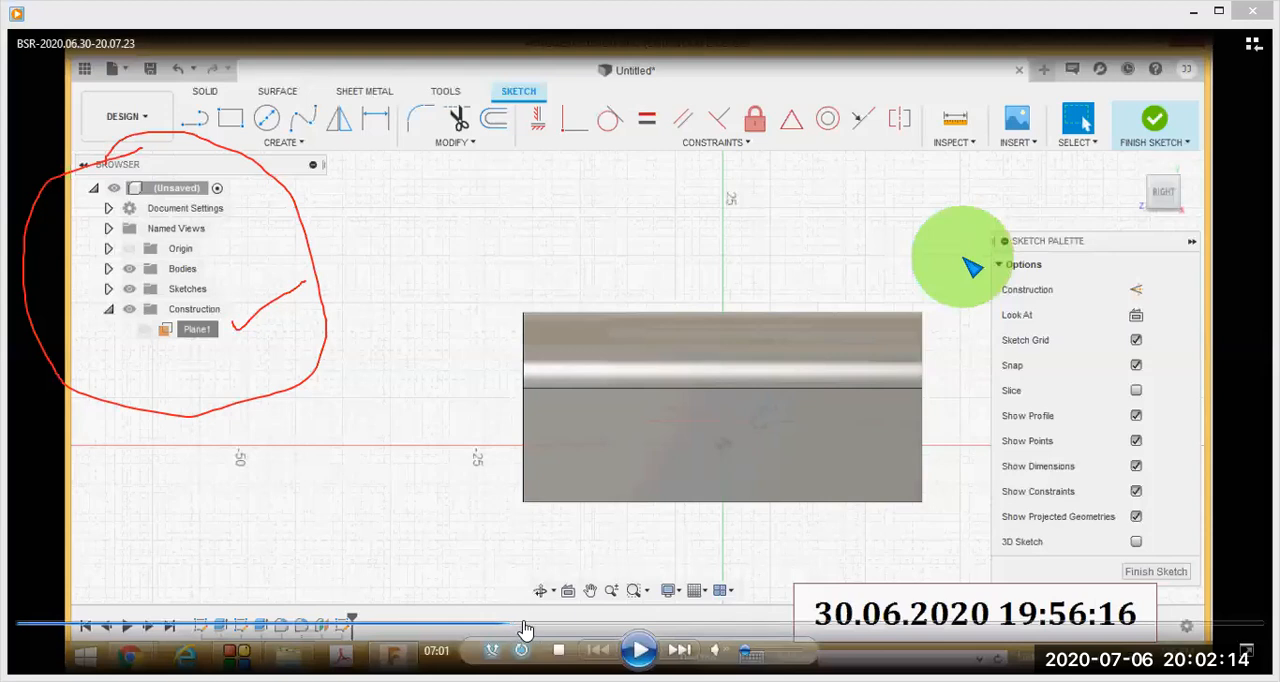
- Advance the lesson through the 21 mm high rectangle sketch above the base to the reference drawing at 07:56
{"action": "left_click", "coordinate": [530, 628]}
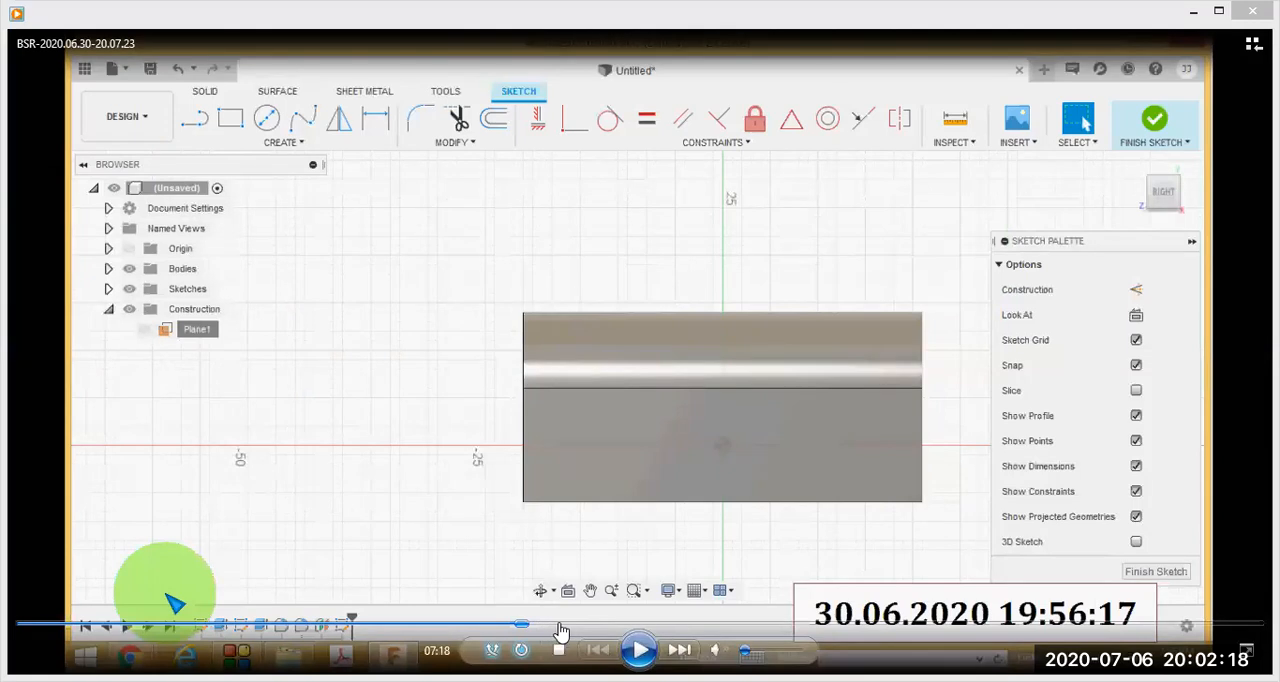
{"action": "left_click", "coordinate": [566, 628]}
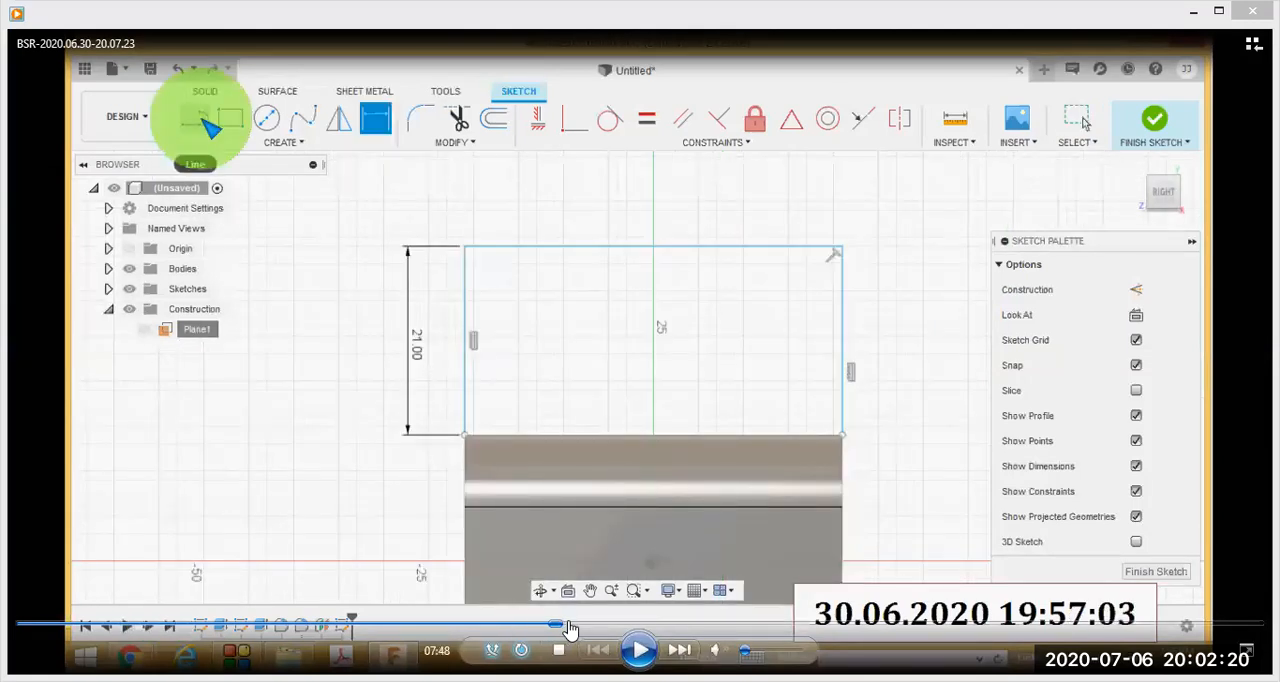
{"action": "left_click", "coordinate": [568, 628]}
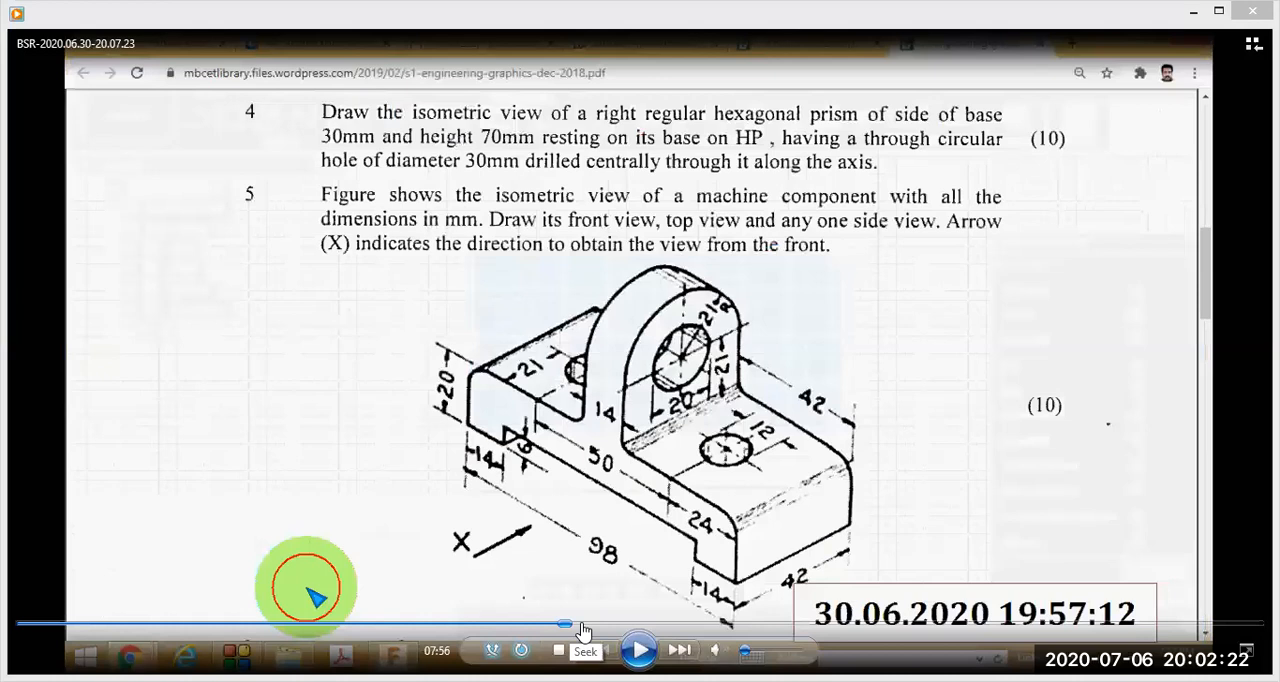
- Move the lesson through the Arc command for the rounded upright to its Extrude settings with the Join operation at 08:53
{"action": "left_click", "coordinate": [596, 629]}
{"action": "left_click", "coordinate": [604, 628]}
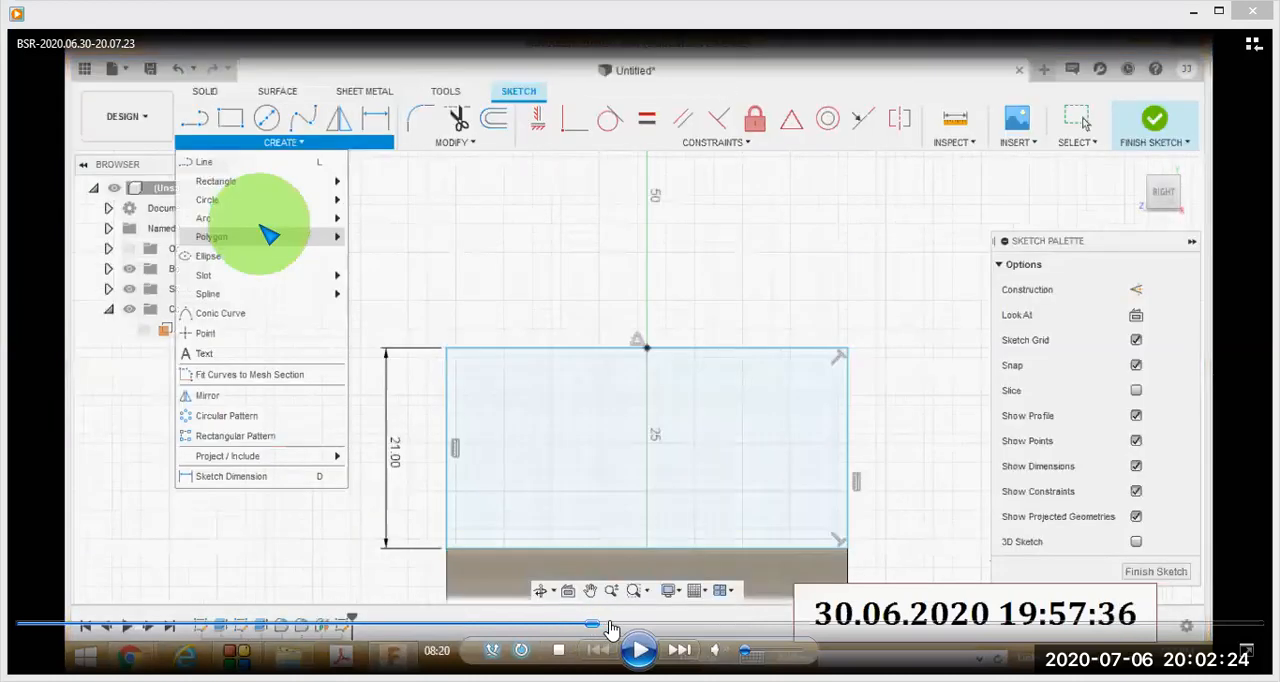
{"action": "left_click", "coordinate": [612, 628]}
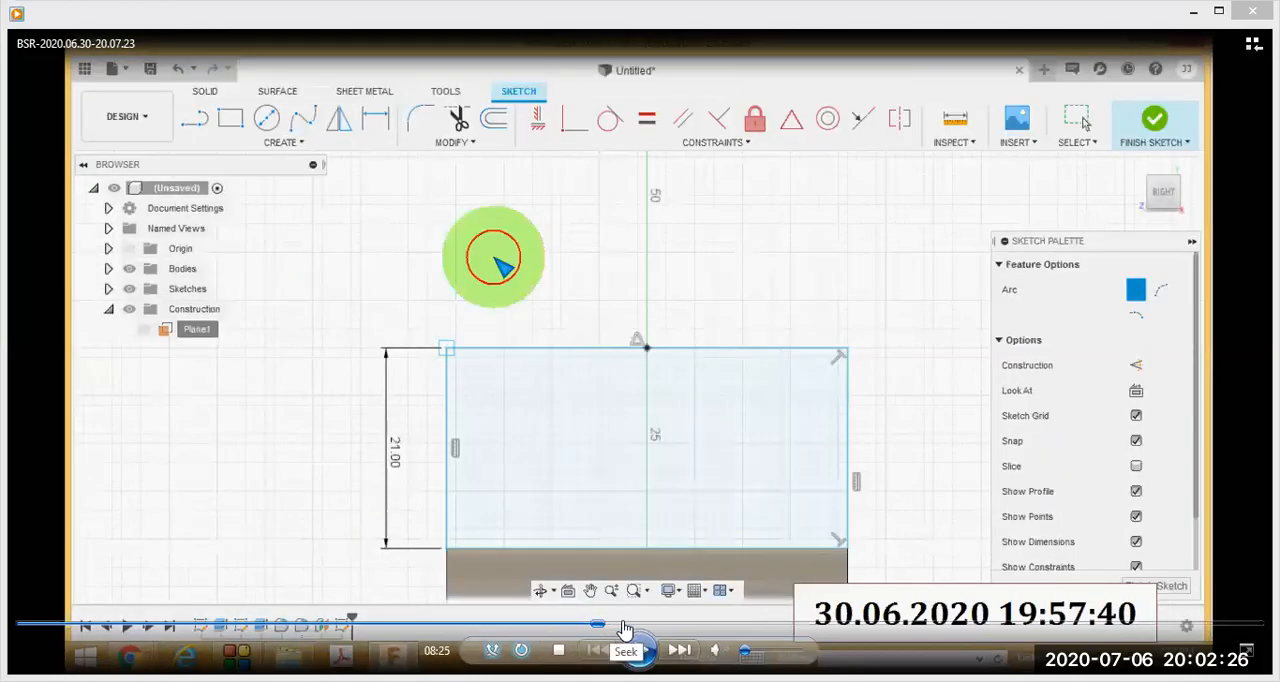
{"action": "left_click", "coordinate": [629, 628]}
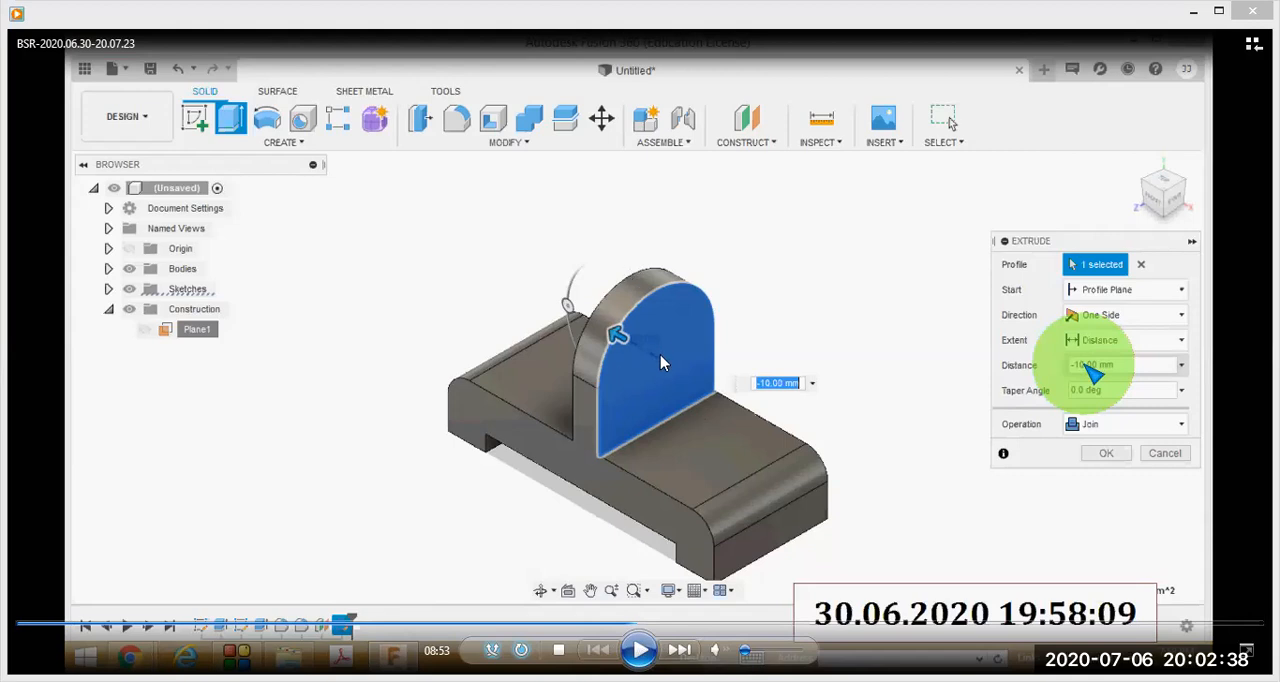
- Step the lesson through the projected edge and 20 mm circle sketch on the upright to the -45 mm Cut extrusion at 09:36
{"action": "left_click", "coordinate": [645, 624]}
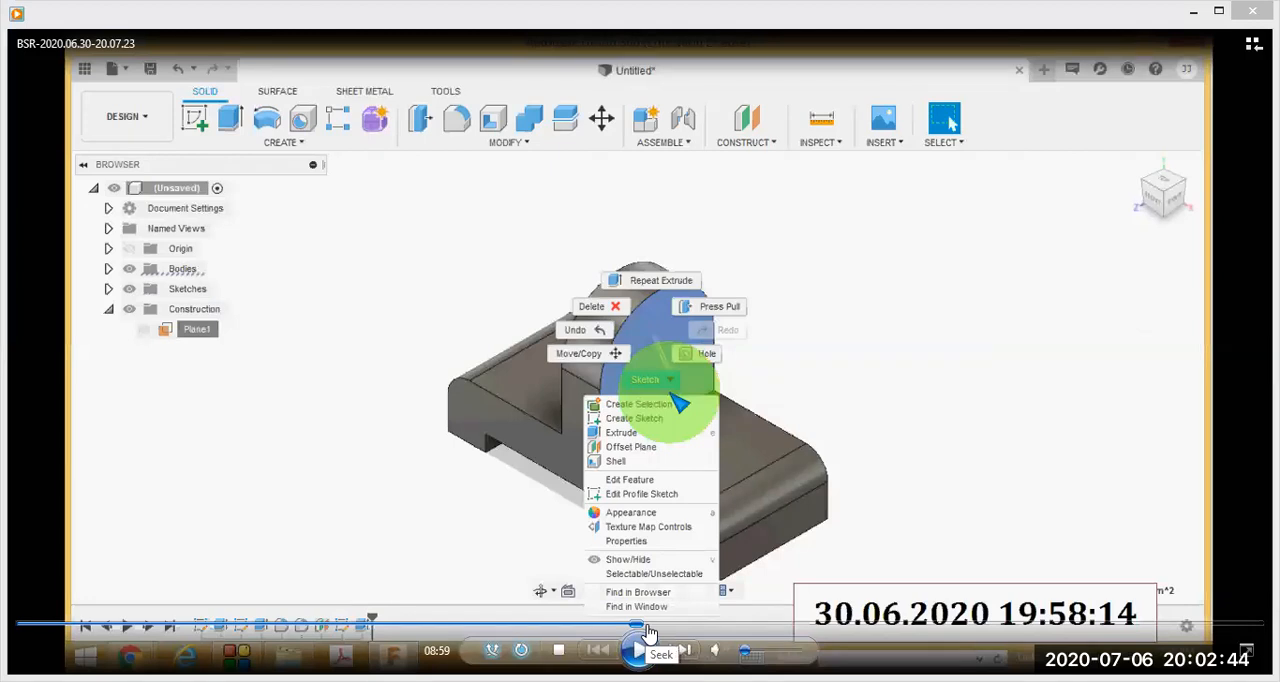
{"action": "left_click", "coordinate": [651, 625]}
{"action": "left_click", "coordinate": [637, 625]}
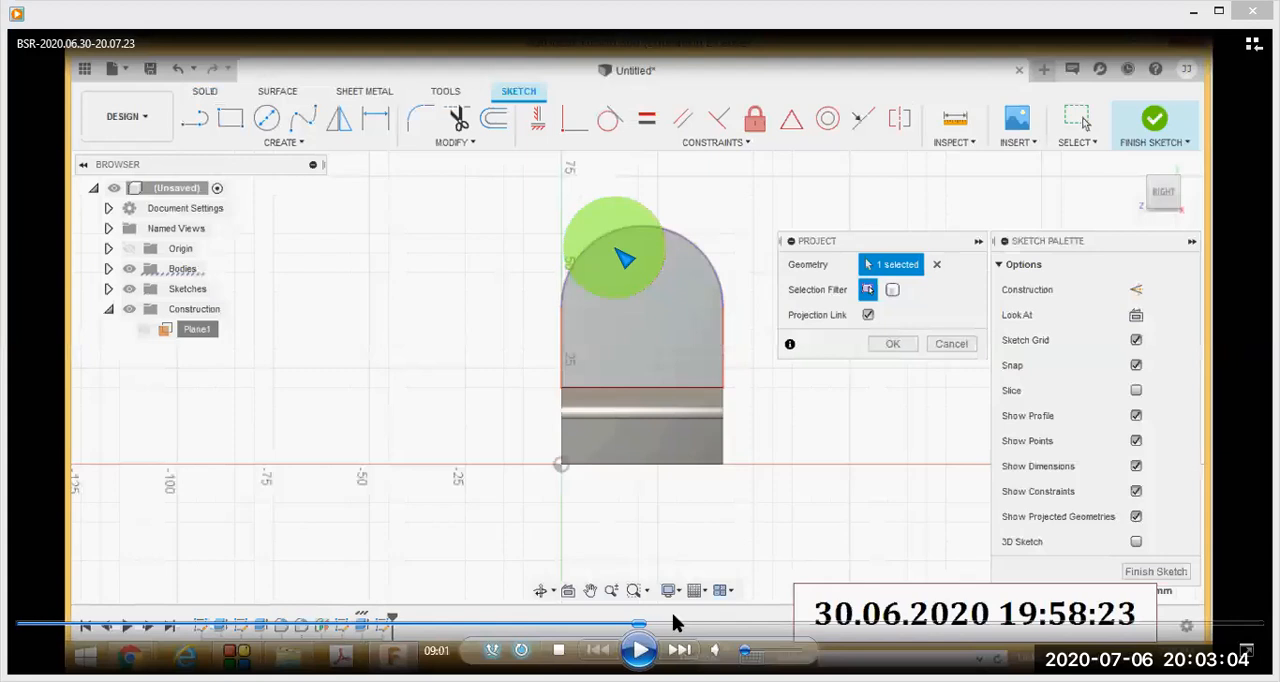
{"action": "left_click", "coordinate": [673, 624]}
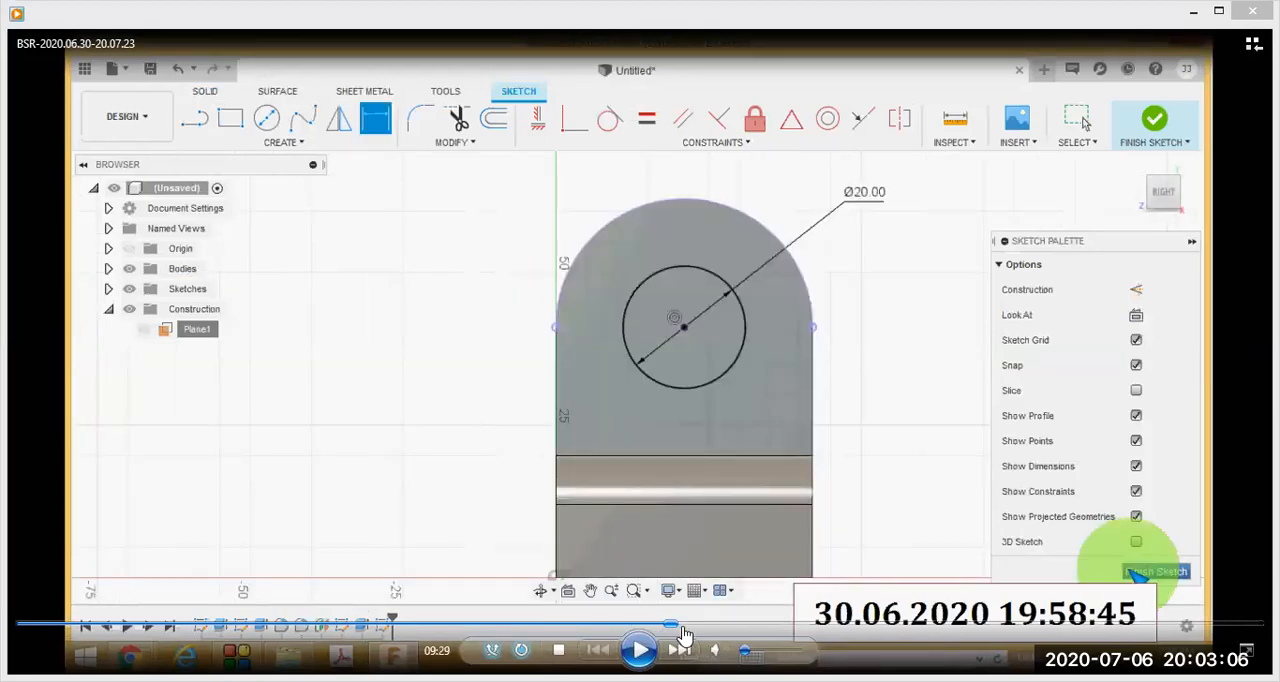
{"action": "left_click", "coordinate": [677, 624]}
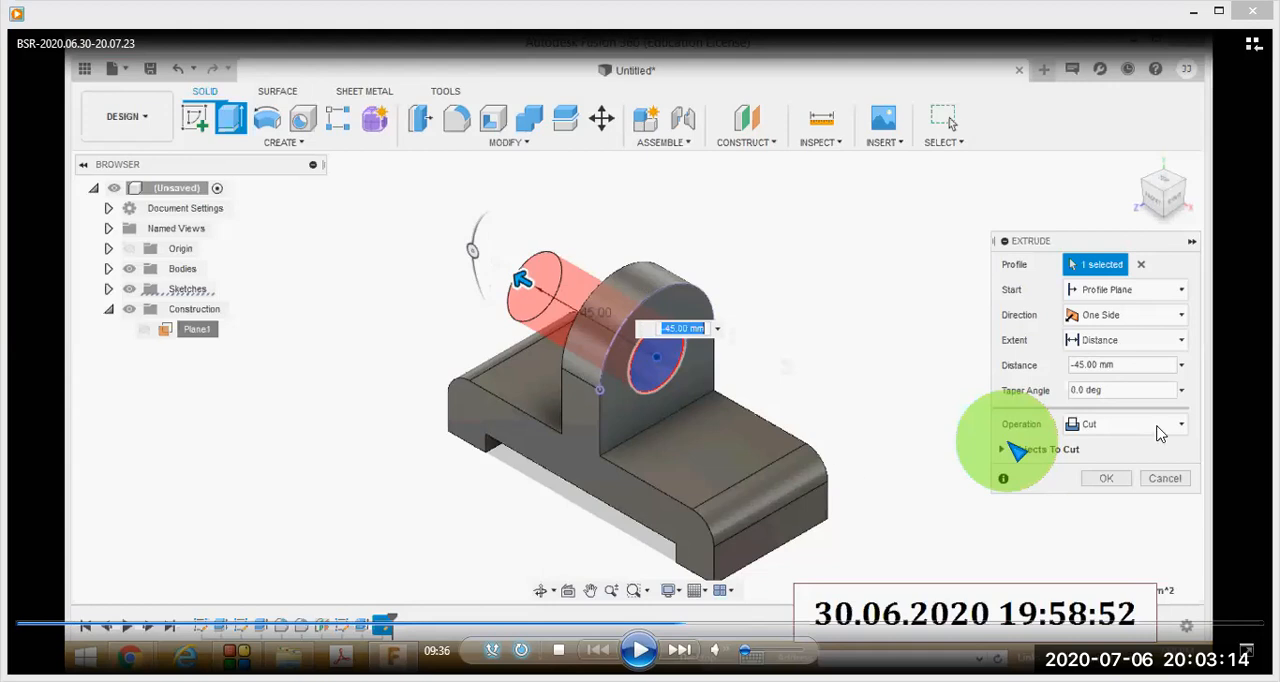
- Advance the lesson through the base-hole sketch with its 12 mm circles and 24 mm and 21 mm dimensions to 10:48
{"action": "left_click", "coordinate": [688, 625]}
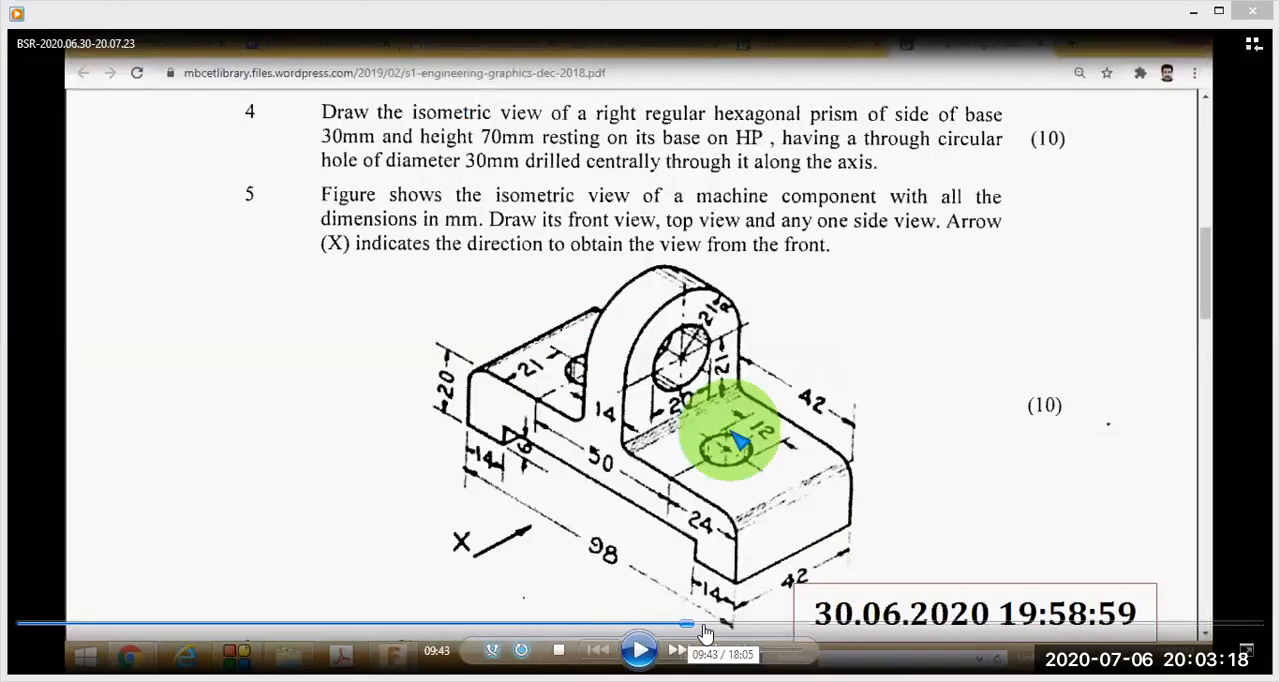
{"action": "left_click", "coordinate": [702, 626]}
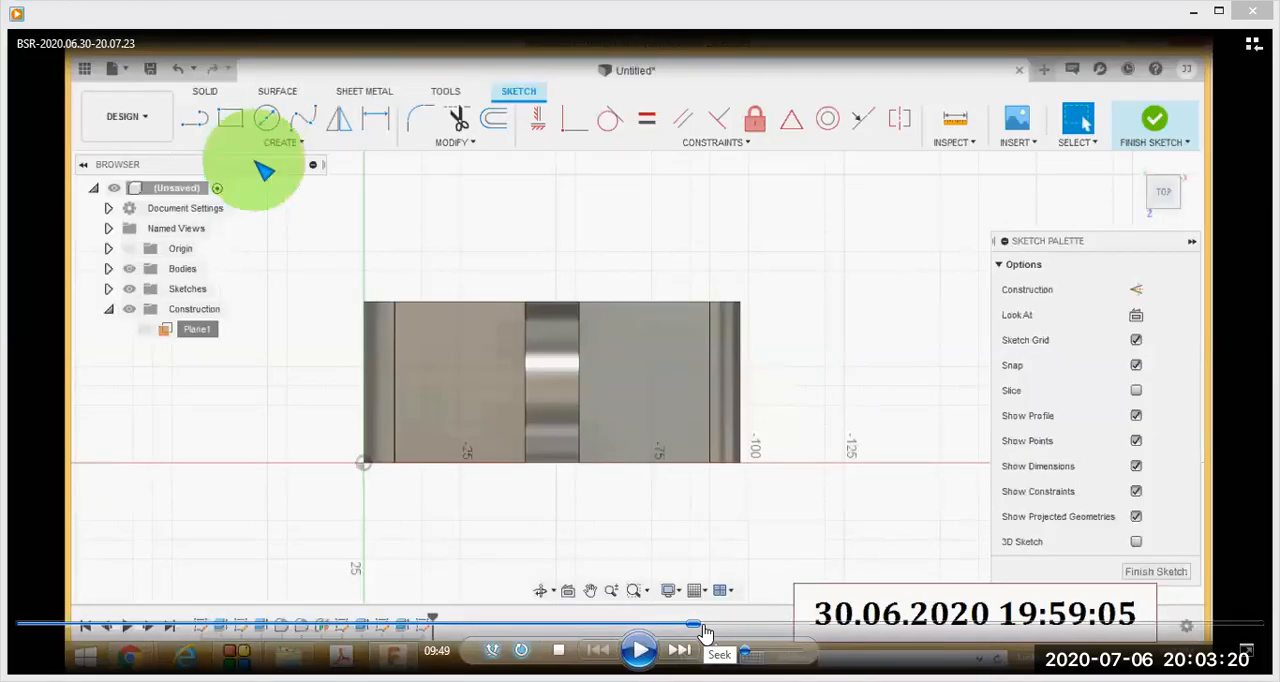
{"action": "left_click", "coordinate": [706, 626]}
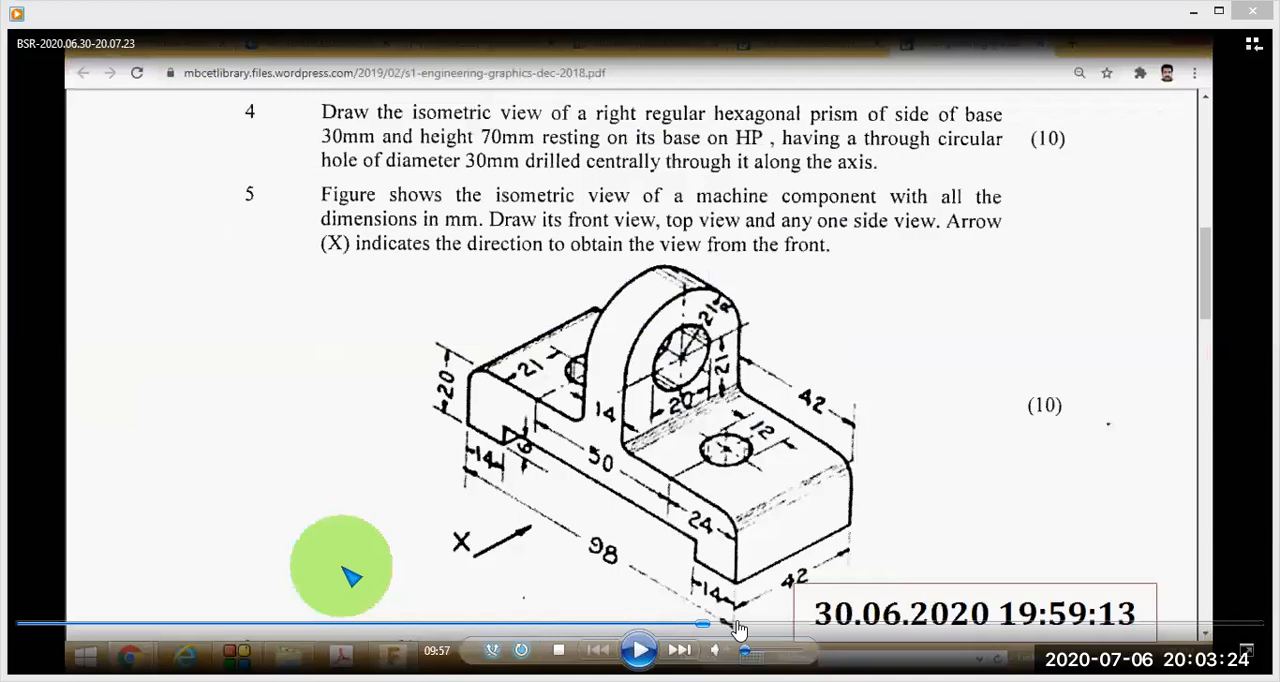
{"action": "left_click", "coordinate": [738, 626]}
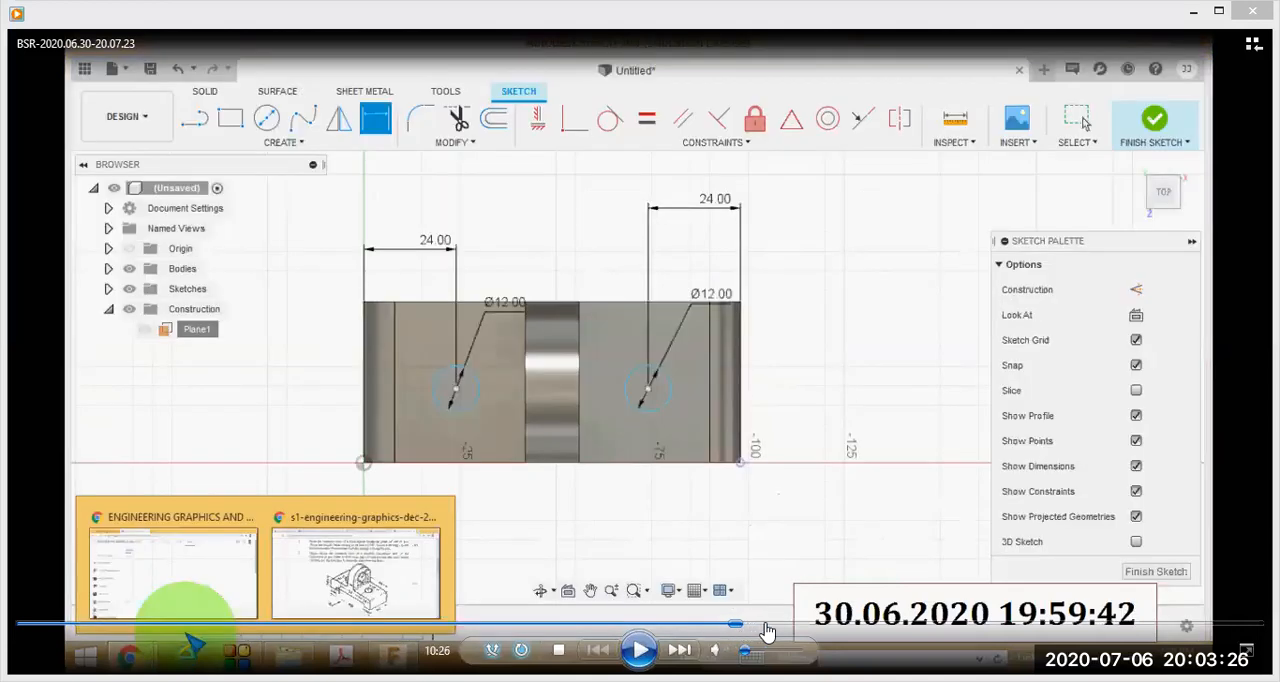
{"action": "left_click", "coordinate": [764, 626]}
{"action": "left_click", "coordinate": [774, 626]}
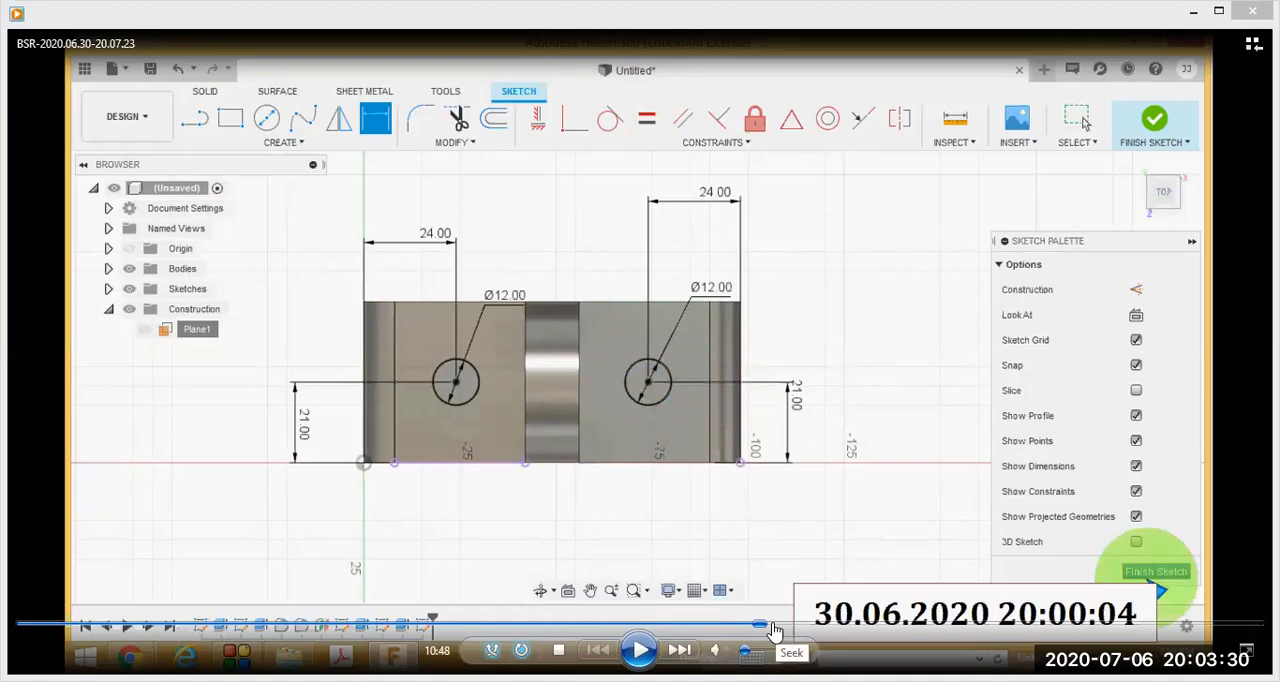
- Step the lesson past the -55 mm Cut of both base holes to saving the design as CAD 2 at 11:18
{"action": "left_click", "coordinate": [780, 626]}
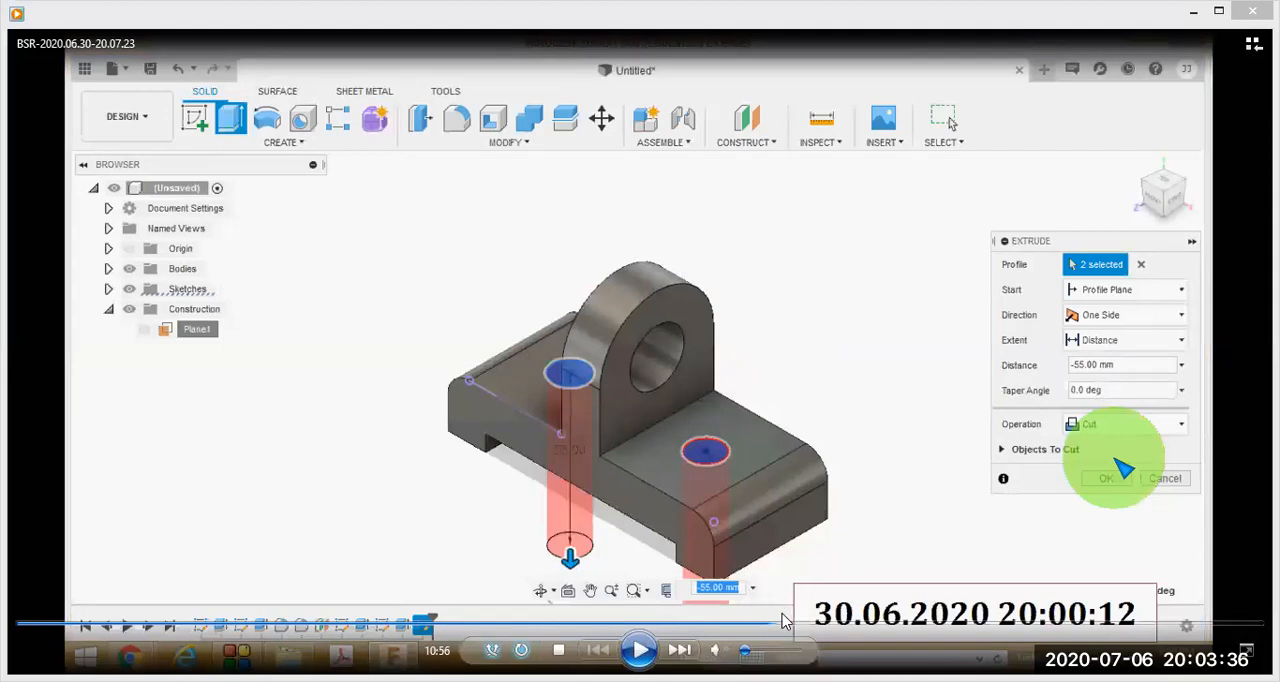
{"action": "left_click", "coordinate": [788, 628]}
{"action": "left_click", "coordinate": [796, 628]}
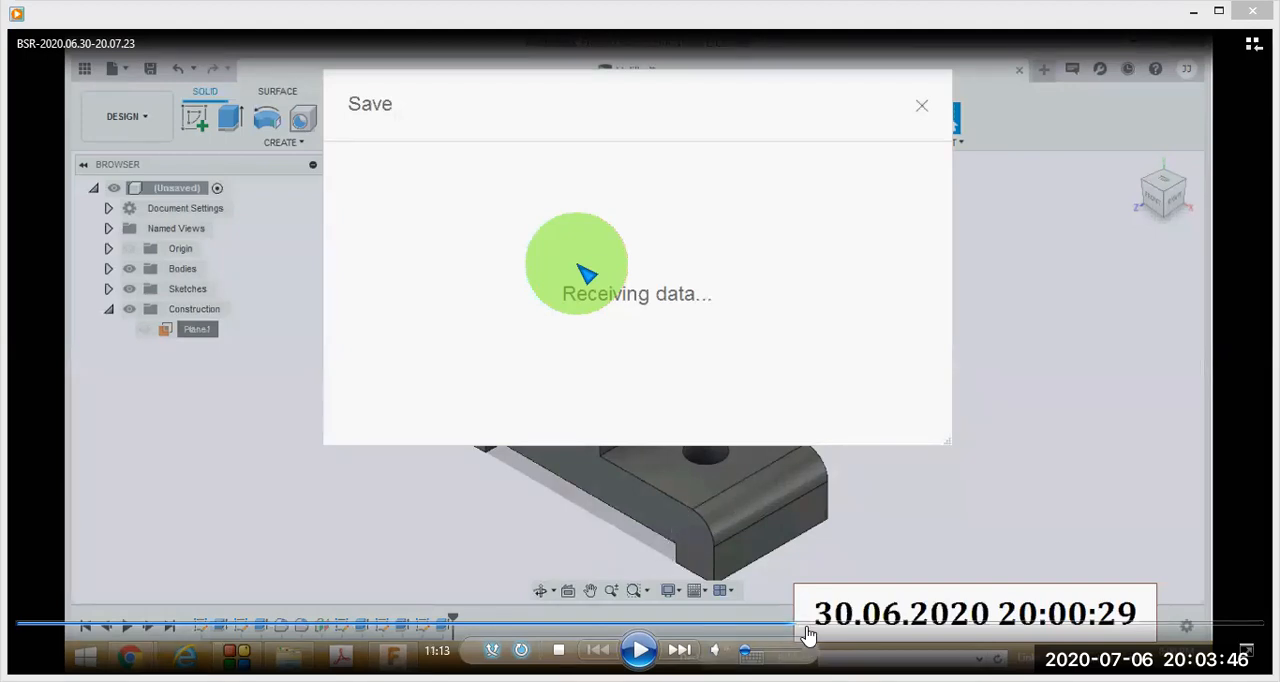
{"action": "left_click", "coordinate": [800, 627]}
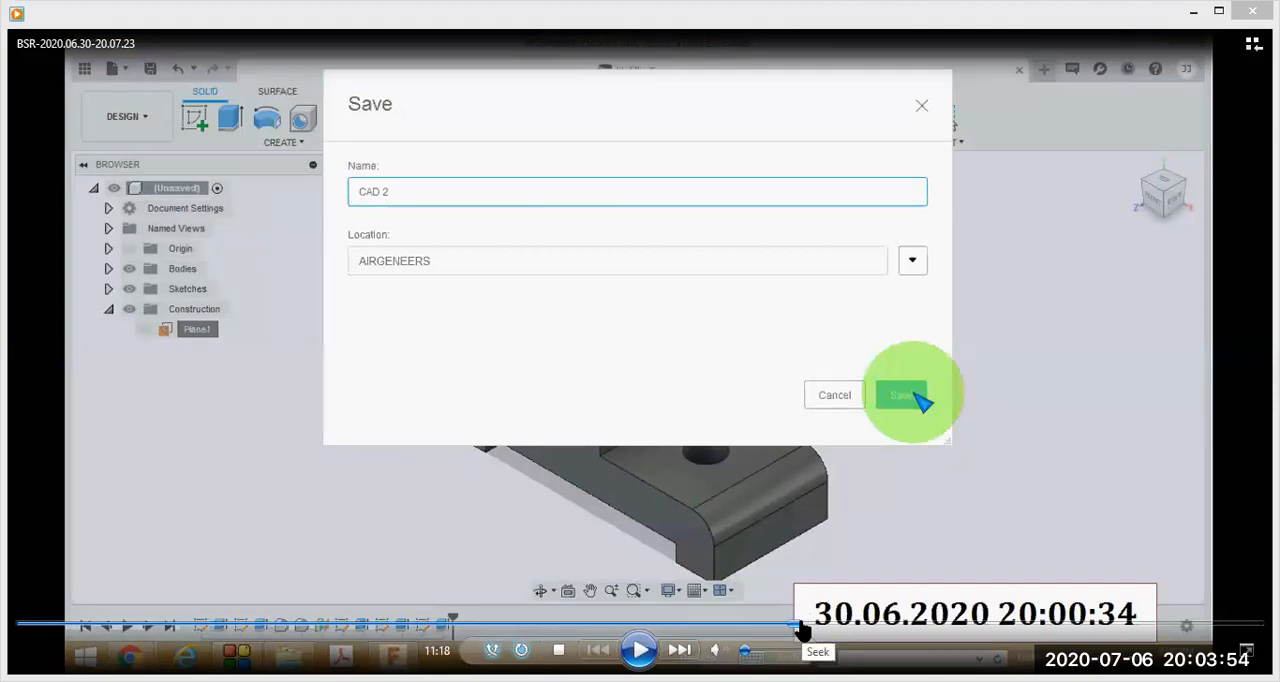
- Advance the lesson to the workspace list at 11:43, temporarily circling the list and its Drawing and Design entries in red
{"action": "left_click", "coordinate": [803, 627]}
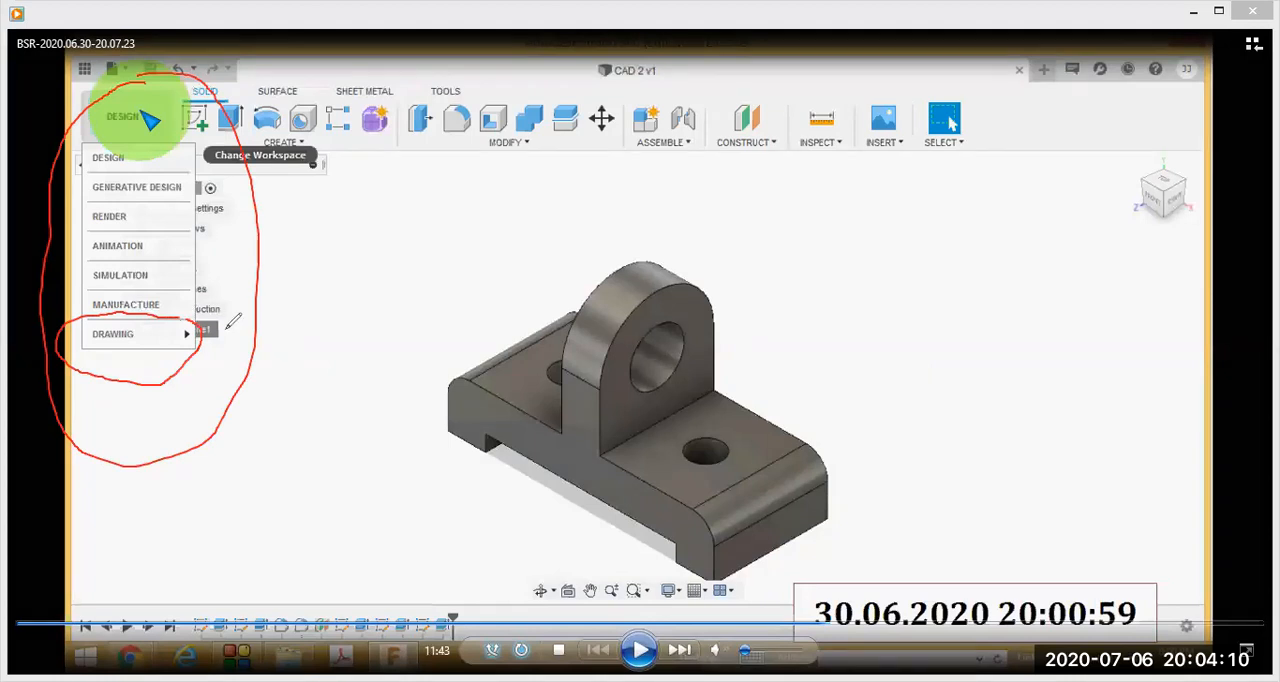
{"action": "left_click_drag", "start_coordinate": [141, 128], "coordinate": [59, 136]}
{"action": "left_click_drag", "start_coordinate": [61, 135], "coordinate": [117, 131]}
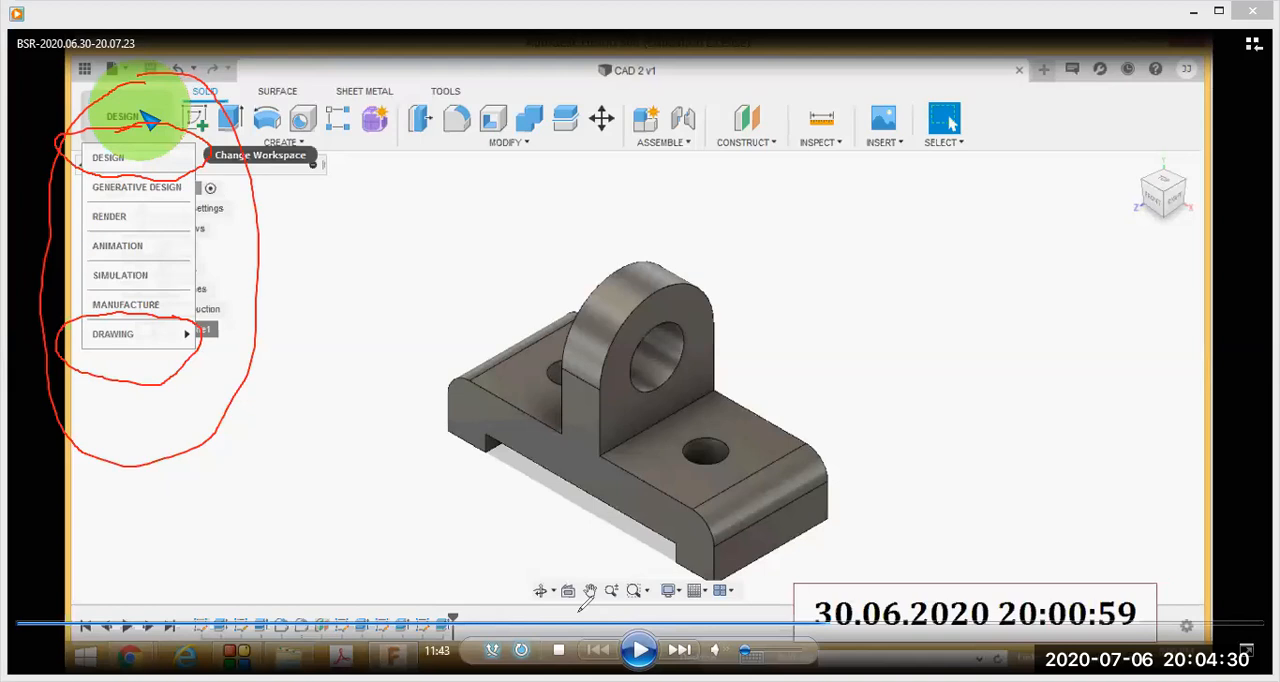
{"action": "key", "text": "Escape"}
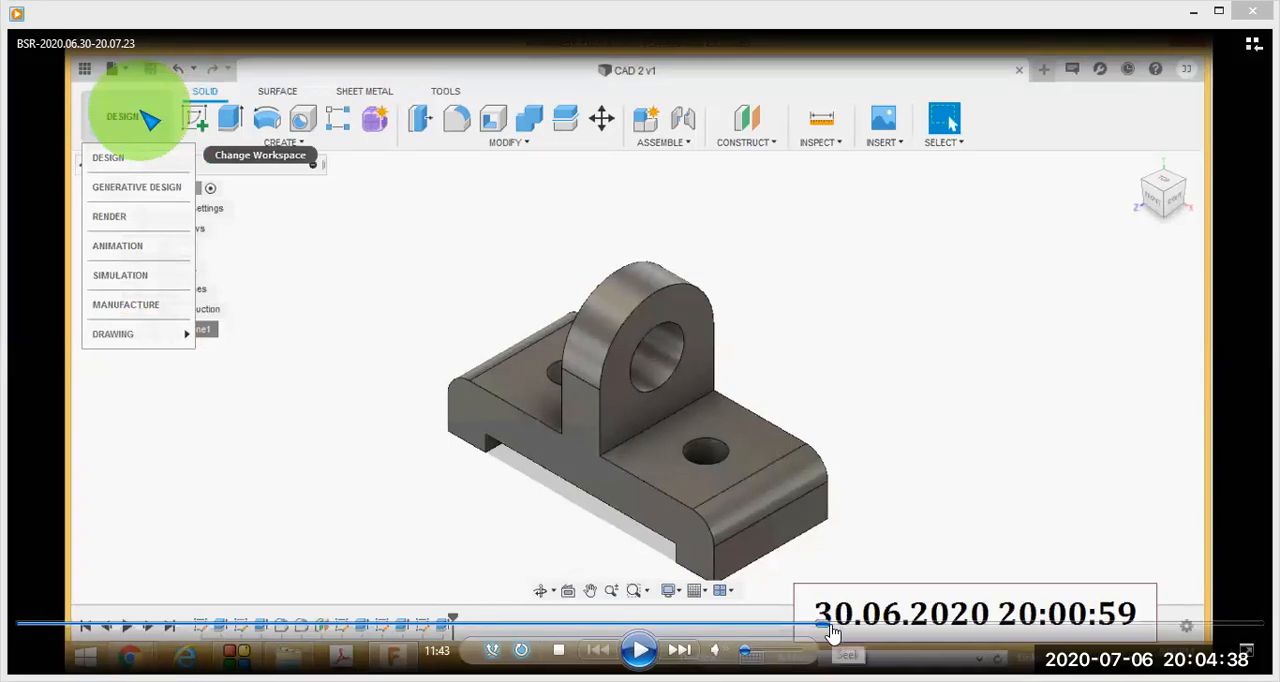
- Advance the lesson to the Create Drawing settings at 11:50, and temporarily mark the settings, ISO standard, mm units and A3 sheet size in red
{"action": "left_click", "coordinate": [836, 628]}
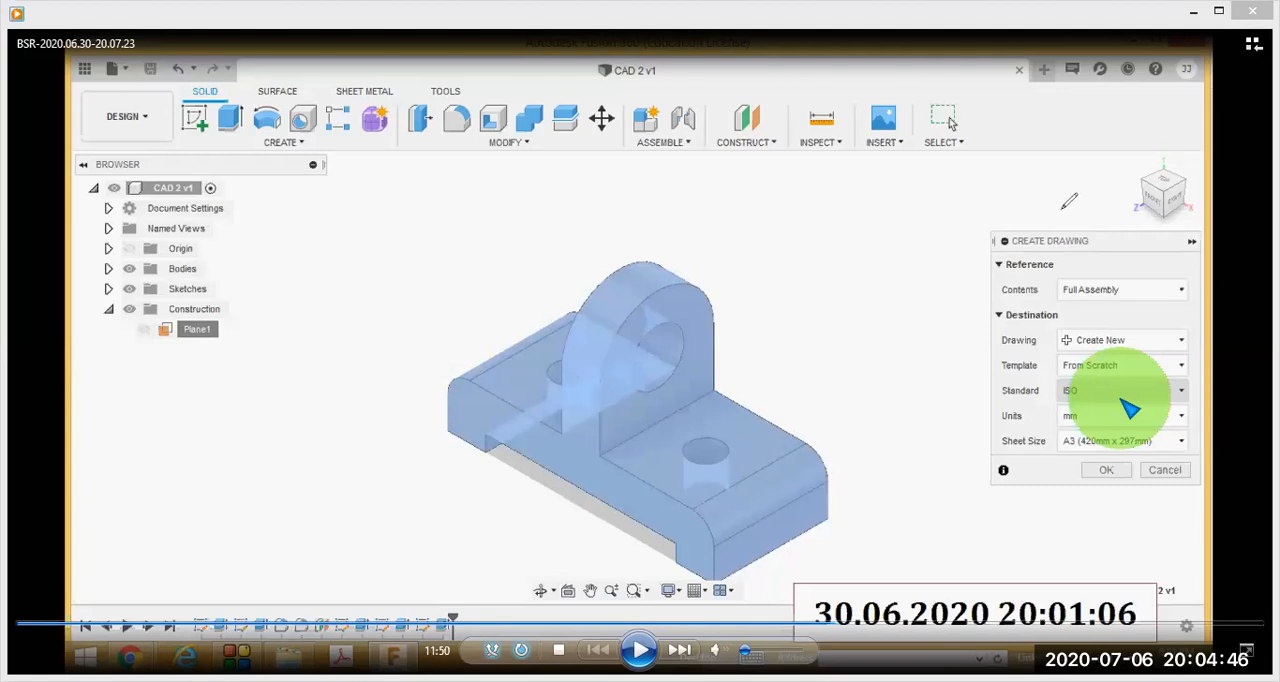
{"action": "left_click_drag", "start_coordinate": [1107, 198], "coordinate": [1060, 210]}
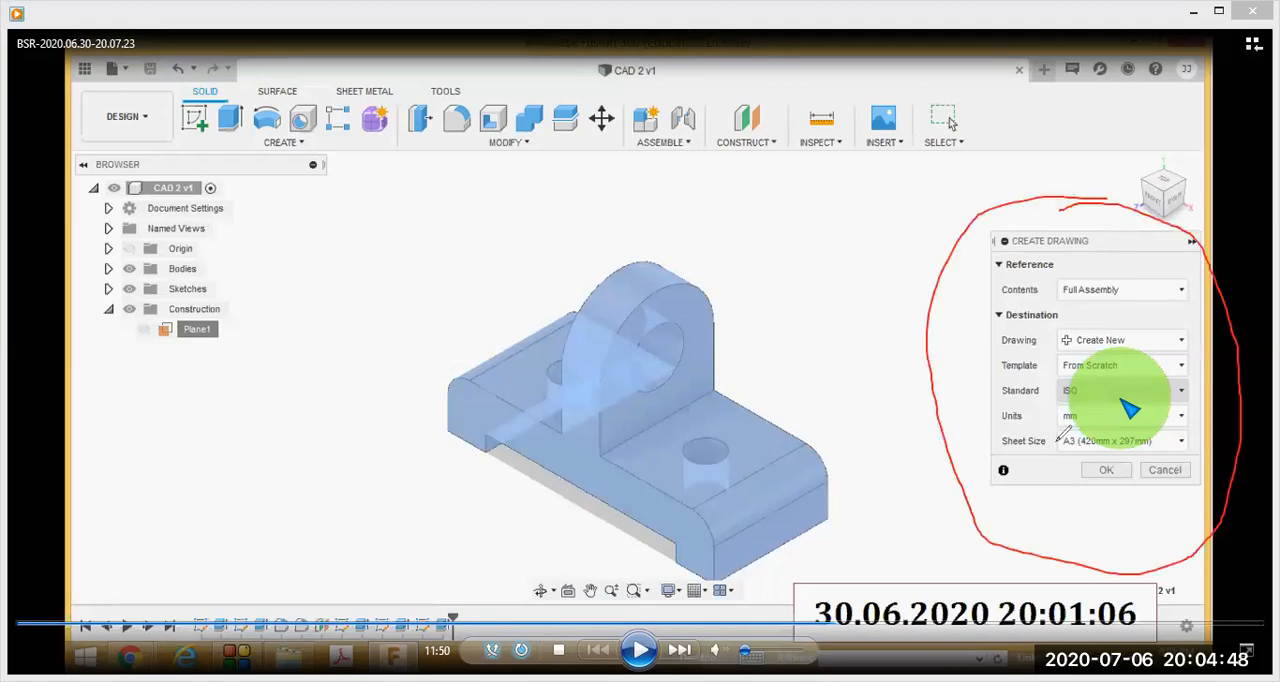
{"action": "left_click_drag", "start_coordinate": [1100, 414], "coordinate": [1131, 387]}
{"action": "mouse_move", "coordinate": [1077, 432]}
{"action": "left_mouse_down"}
{"action": "mouse_move", "coordinate": [984, 438]}
{"action": "mouse_move", "coordinate": [1205, 462]}
{"action": "mouse_move", "coordinate": [1214, 444]}
{"action": "mouse_move", "coordinate": [1040, 432]}
{"action": "left_mouse_up"}
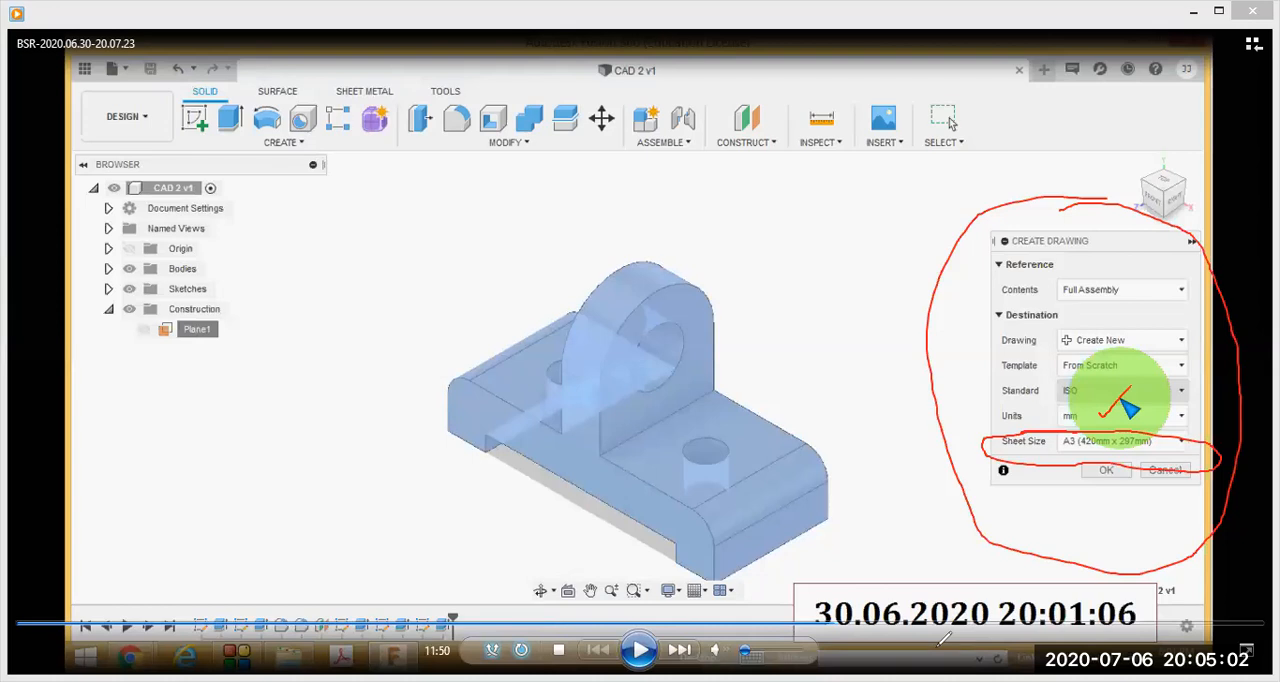
{"action": "key", "text": "Escape"}
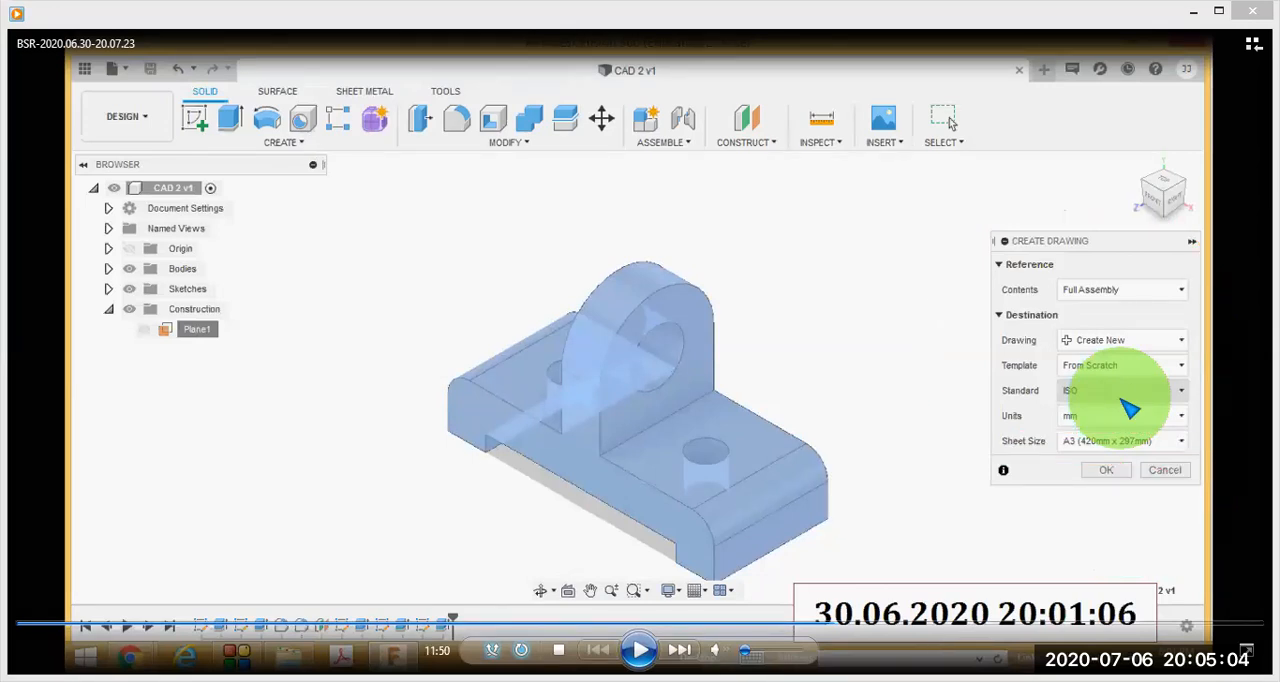
- Advance the lesson to the blank drawing sheet at 15:20, and temporarily mark the title block "TB" and the border line "BL" in red
{"action": "left_click_drag", "start_coordinate": [837, 625], "coordinate": [1080, 630]}
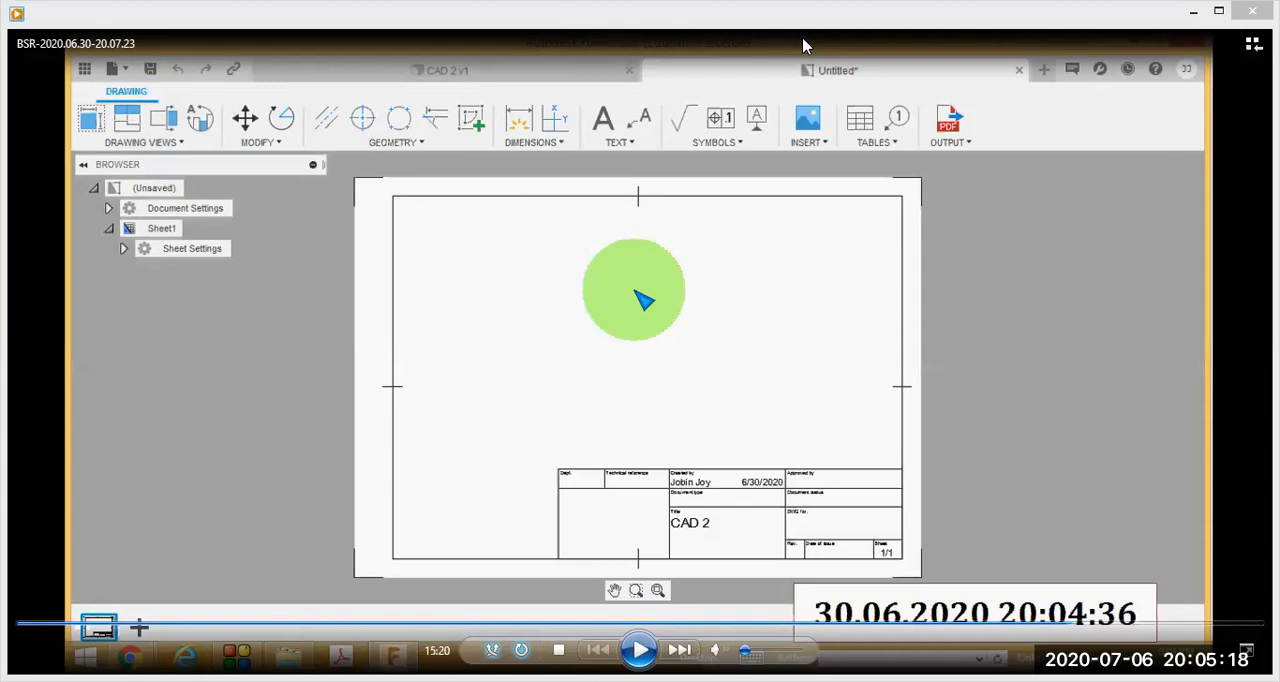
{"action": "mouse_move", "coordinate": [713, 438]}
{"action": "left_mouse_down"}
{"action": "mouse_move", "coordinate": [598, 444]}
{"action": "mouse_move", "coordinate": [516, 500]}
{"action": "left_mouse_up"}
{"action": "mouse_move", "coordinate": [527, 547]}
{"action": "left_mouse_down"}
{"action": "mouse_move", "coordinate": [797, 628]}
{"action": "mouse_move", "coordinate": [970, 520]}
{"action": "mouse_move", "coordinate": [838, 445]}
{"action": "mouse_move", "coordinate": [688, 435]}
{"action": "left_mouse_up"}
{"action": "mouse_move", "coordinate": [946, 489]}
{"action": "left_mouse_down"}
{"action": "mouse_move", "coordinate": [979, 455]}
{"action": "mouse_move", "coordinate": [973, 488]}
{"action": "left_mouse_up"}
{"action": "left_click_drag", "start_coordinate": [1013, 416], "coordinate": [1020, 460]}
{"action": "left_click_drag", "start_coordinate": [1046, 415], "coordinate": [1053, 452]}
{"action": "left_click_drag", "start_coordinate": [1055, 410], "coordinate": [1050, 458]}
{"action": "mouse_move", "coordinate": [970, 247]}
{"action": "left_mouse_down"}
{"action": "mouse_move", "coordinate": [899, 262]}
{"action": "mouse_move", "coordinate": [913, 276]}
{"action": "left_mouse_up"}
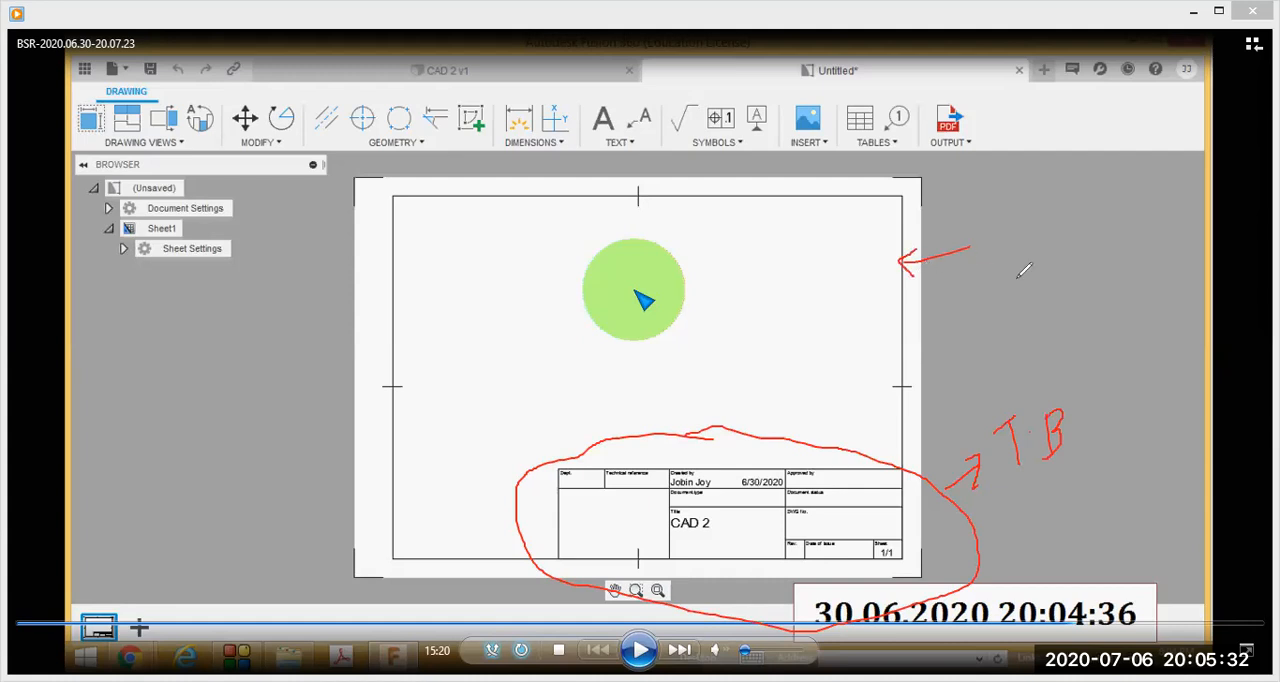
{"action": "mouse_move", "coordinate": [993, 222]}
{"action": "left_mouse_down"}
{"action": "mouse_move", "coordinate": [997, 256]}
{"action": "mouse_move", "coordinate": [1016, 244]}
{"action": "mouse_move", "coordinate": [998, 257]}
{"action": "mouse_move", "coordinate": [1040, 250]}
{"action": "left_mouse_up"}
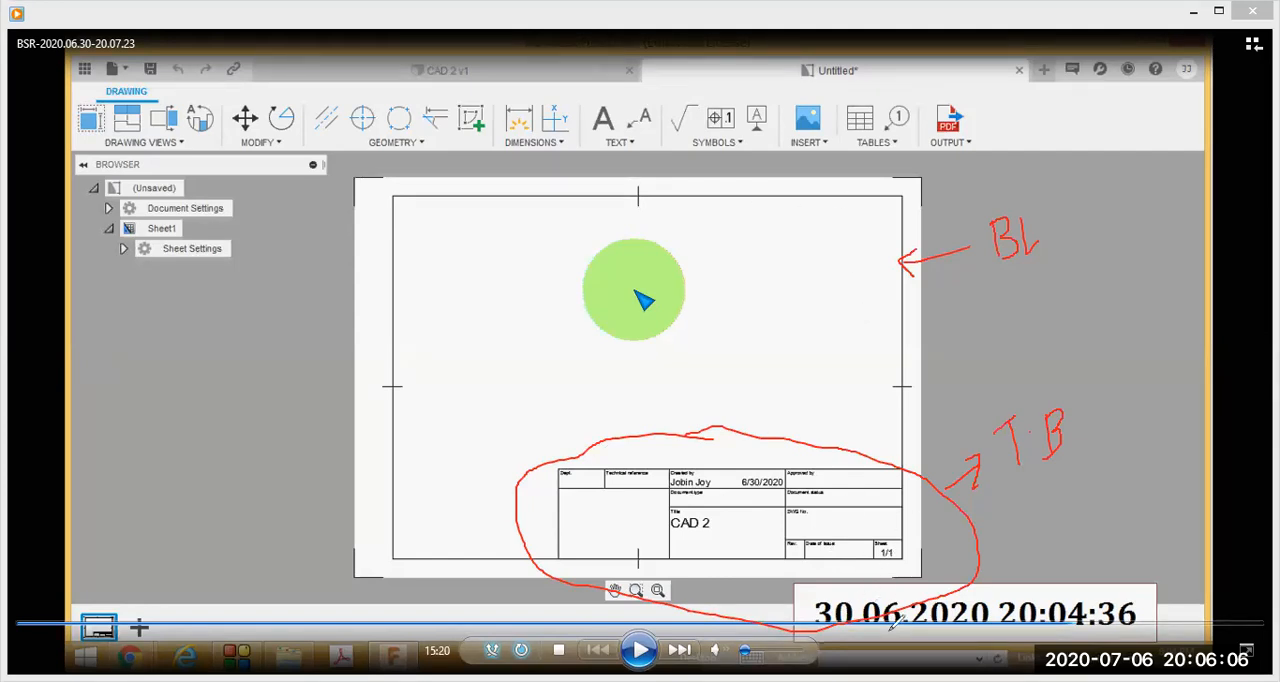
{"action": "key", "text": "Escape"}
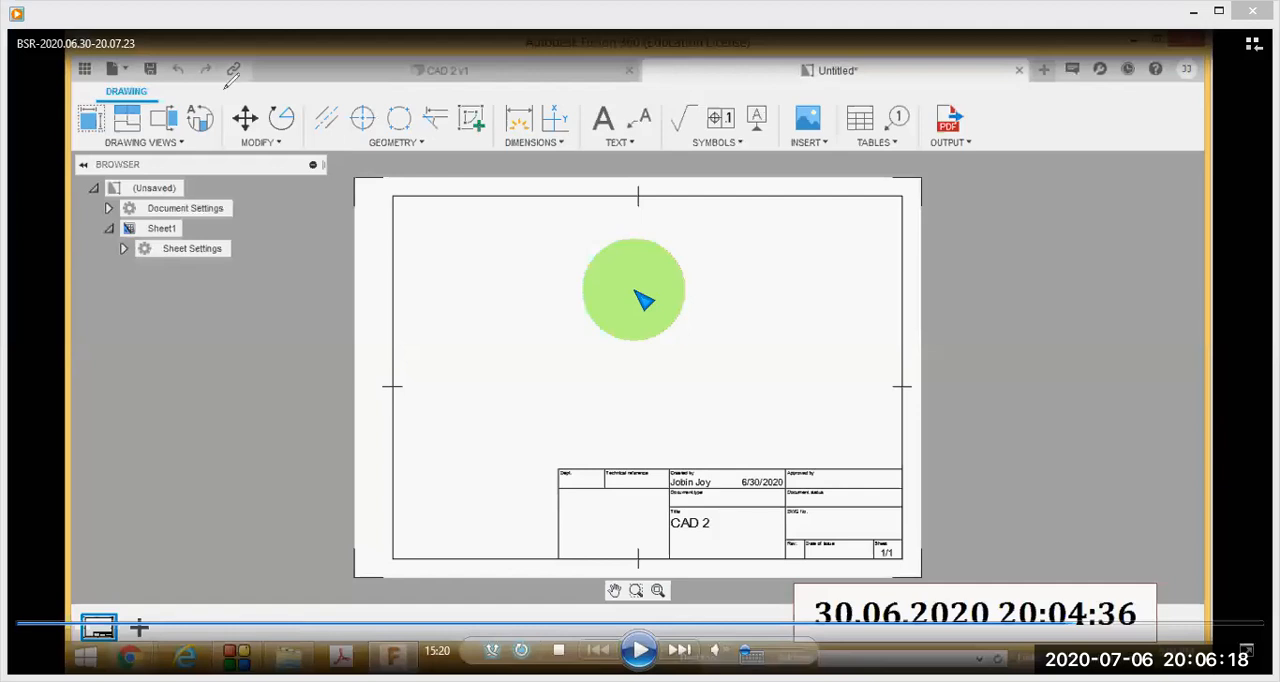
- Temporarily circle each drawing command group in red, from Drawing Views, Modify, Geometry and Dimensions through Text, Symbols, Insert, Tables and Output
{"action": "mouse_move", "coordinate": [205, 78]}
{"action": "left_mouse_down"}
{"action": "mouse_move", "coordinate": [57, 100]}
{"action": "mouse_move", "coordinate": [200, 172]}
{"action": "mouse_move", "coordinate": [205, 80]}
{"action": "mouse_move", "coordinate": [192, 70]}
{"action": "left_mouse_up"}
{"action": "mouse_move", "coordinate": [305, 75]}
{"action": "left_mouse_down"}
{"action": "mouse_move", "coordinate": [235, 80]}
{"action": "mouse_move", "coordinate": [316, 148]}
{"action": "mouse_move", "coordinate": [300, 72]}
{"action": "left_mouse_up"}
{"action": "mouse_move", "coordinate": [390, 78]}
{"action": "left_mouse_down"}
{"action": "mouse_move", "coordinate": [430, 162]}
{"action": "mouse_move", "coordinate": [500, 88]}
{"action": "mouse_move", "coordinate": [395, 85]}
{"action": "left_mouse_up"}
{"action": "mouse_move", "coordinate": [555, 90]}
{"action": "left_mouse_down"}
{"action": "mouse_move", "coordinate": [490, 105]}
{"action": "mouse_move", "coordinate": [569, 106]}
{"action": "left_mouse_up"}
{"action": "mouse_move", "coordinate": [625, 76]}
{"action": "left_mouse_down"}
{"action": "mouse_move", "coordinate": [610, 155]}
{"action": "mouse_move", "coordinate": [690, 115]}
{"action": "left_mouse_up"}
{"action": "mouse_move", "coordinate": [751, 87]}
{"action": "left_mouse_down"}
{"action": "mouse_move", "coordinate": [668, 115]}
{"action": "mouse_move", "coordinate": [781, 130]}
{"action": "mouse_move", "coordinate": [742, 84]}
{"action": "left_mouse_up"}
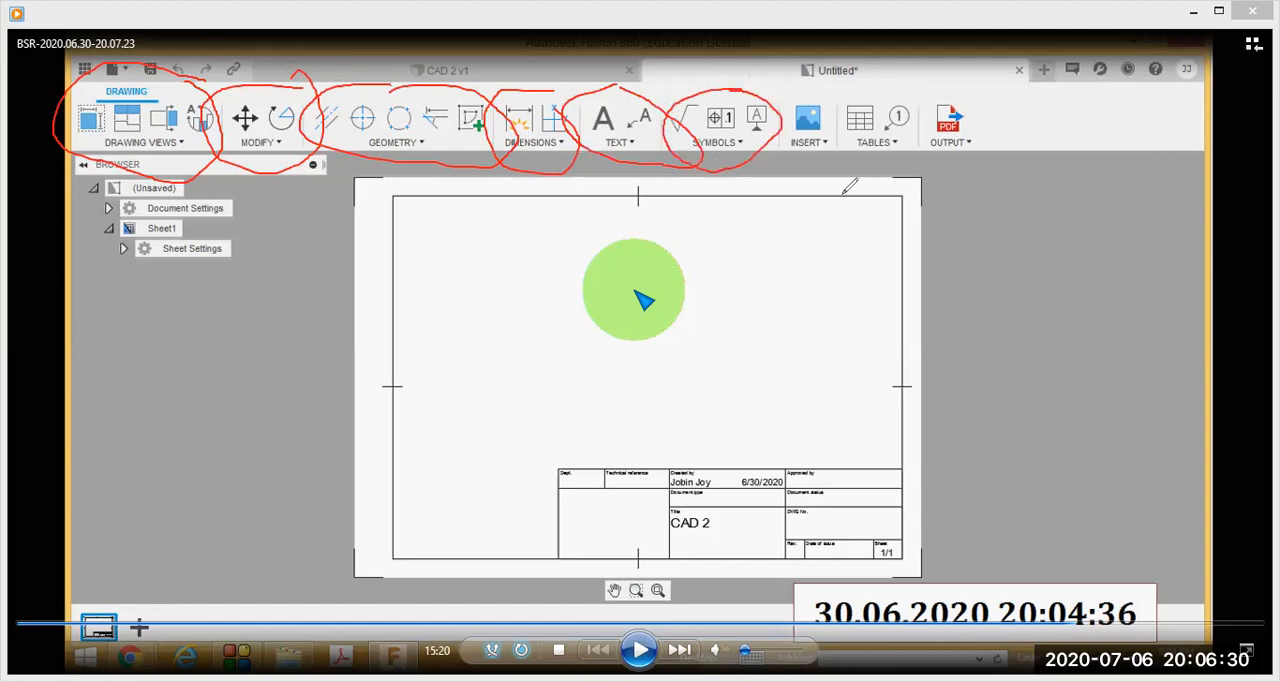
{"action": "mouse_move", "coordinate": [815, 100]}
{"action": "left_mouse_down"}
{"action": "mouse_move", "coordinate": [774, 151]}
{"action": "mouse_move", "coordinate": [831, 111]}
{"action": "mouse_move", "coordinate": [809, 99]}
{"action": "left_mouse_up"}
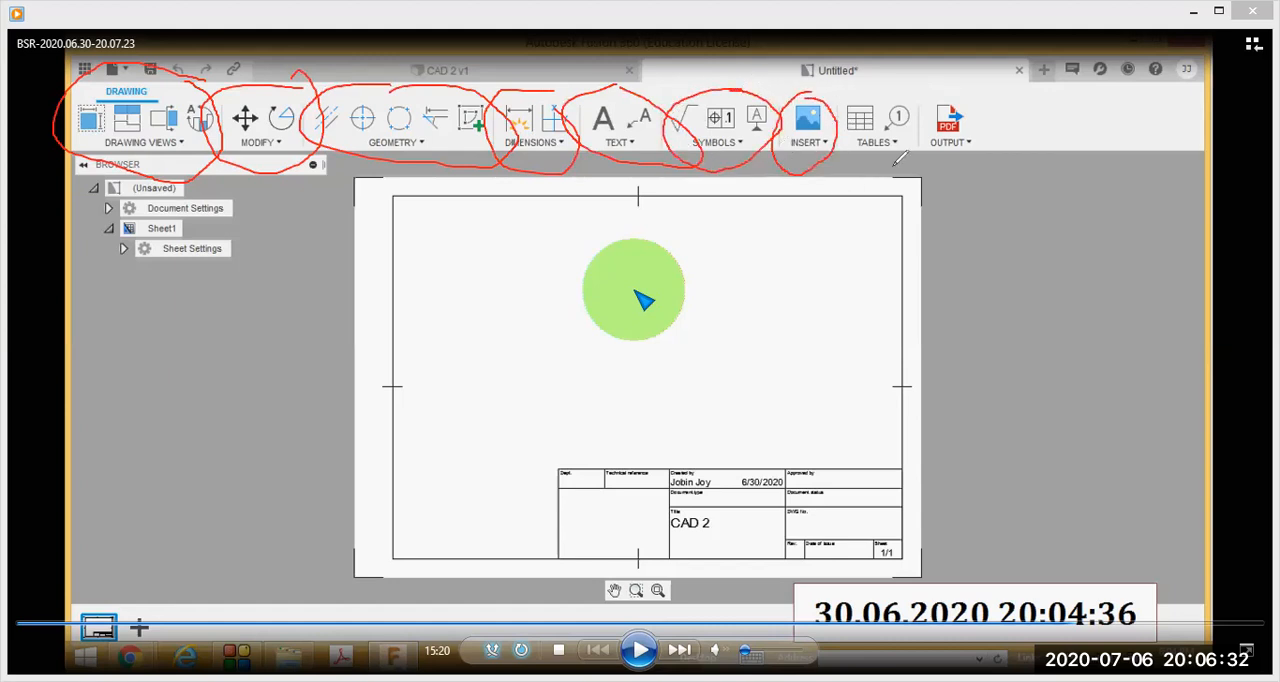
{"action": "mouse_move", "coordinate": [882, 84]}
{"action": "left_mouse_down"}
{"action": "mouse_move", "coordinate": [838, 105]}
{"action": "mouse_move", "coordinate": [900, 158]}
{"action": "mouse_move", "coordinate": [870, 76]}
{"action": "left_mouse_up"}
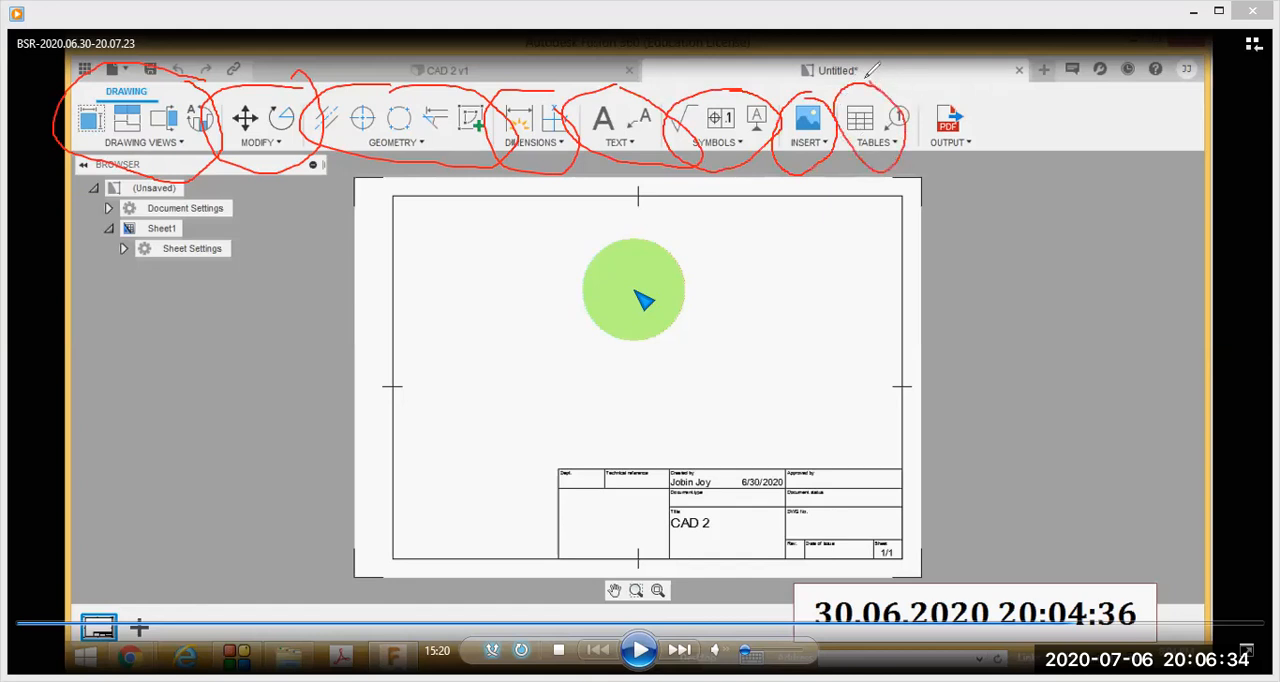
{"action": "mouse_move", "coordinate": [980, 108]}
{"action": "left_mouse_down"}
{"action": "mouse_move", "coordinate": [935, 82]}
{"action": "mouse_move", "coordinate": [985, 172]}
{"action": "mouse_move", "coordinate": [965, 80]}
{"action": "left_mouse_up"}
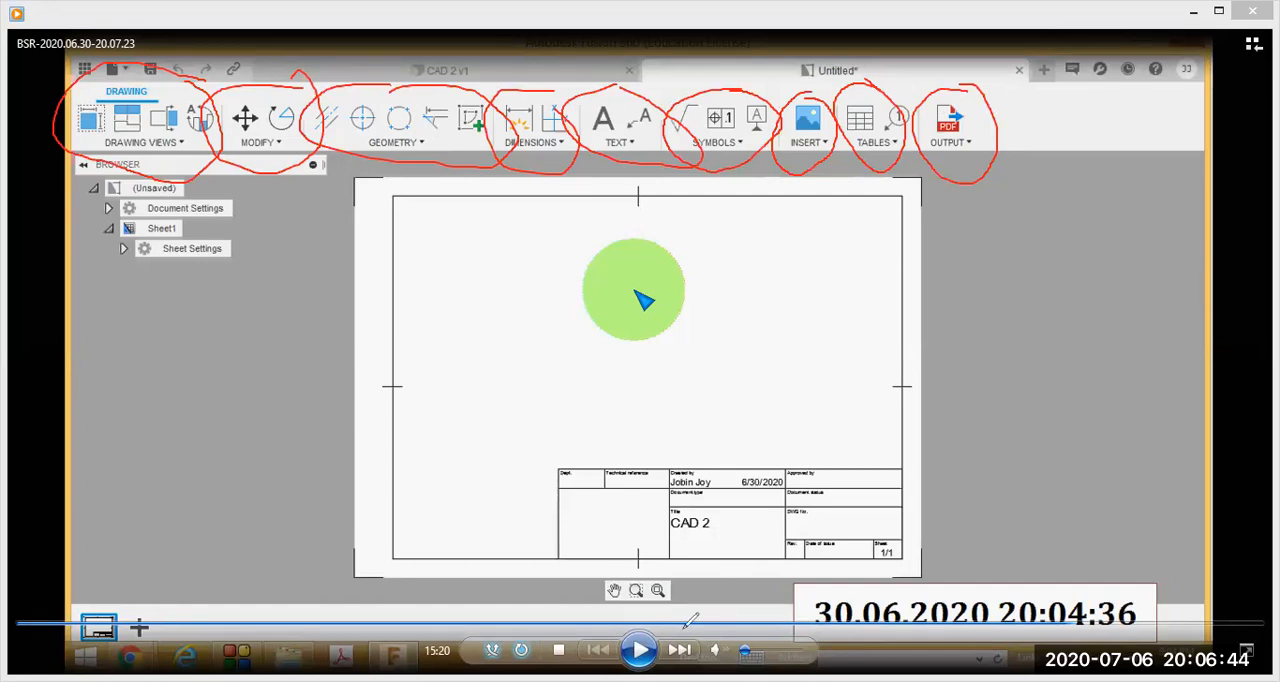
{"action": "key", "text": "Escape"}
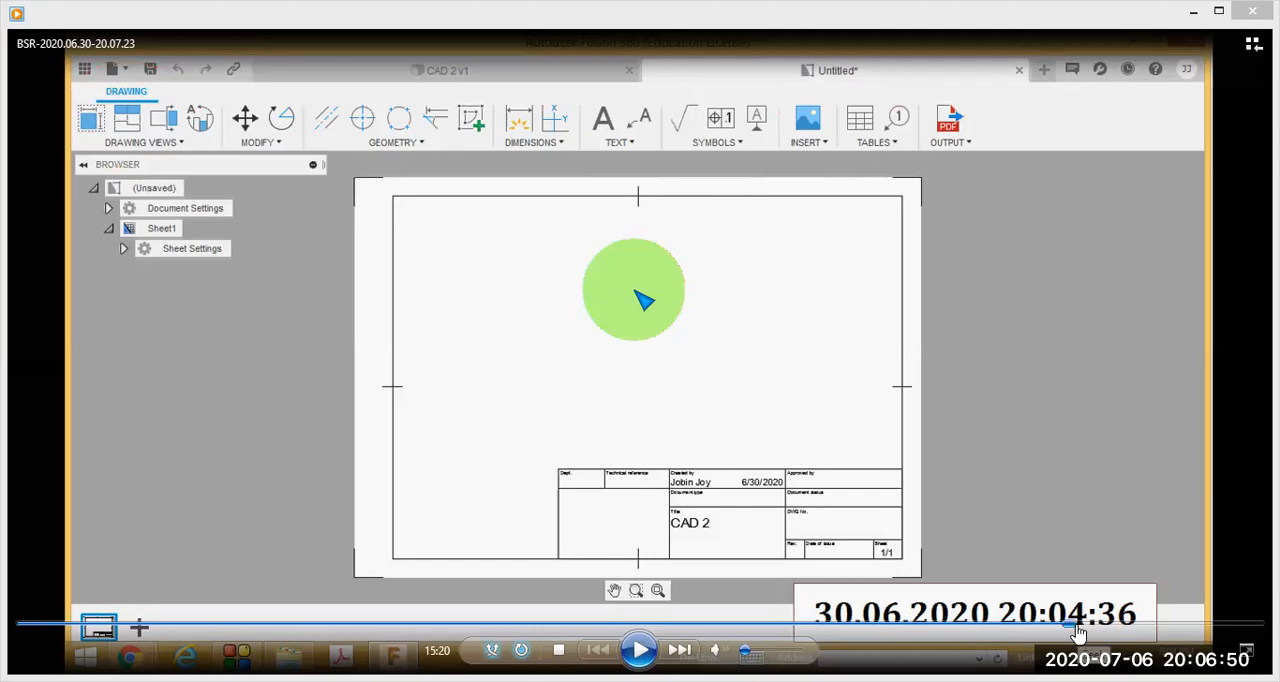
- Advance the lesson to the Drawing View settings at 16:25, mark them, and continue past the 1:1 front base view to the projected view at 16:59
{"action": "left_click_drag", "start_coordinate": [1078, 632], "coordinate": [1157, 632]}
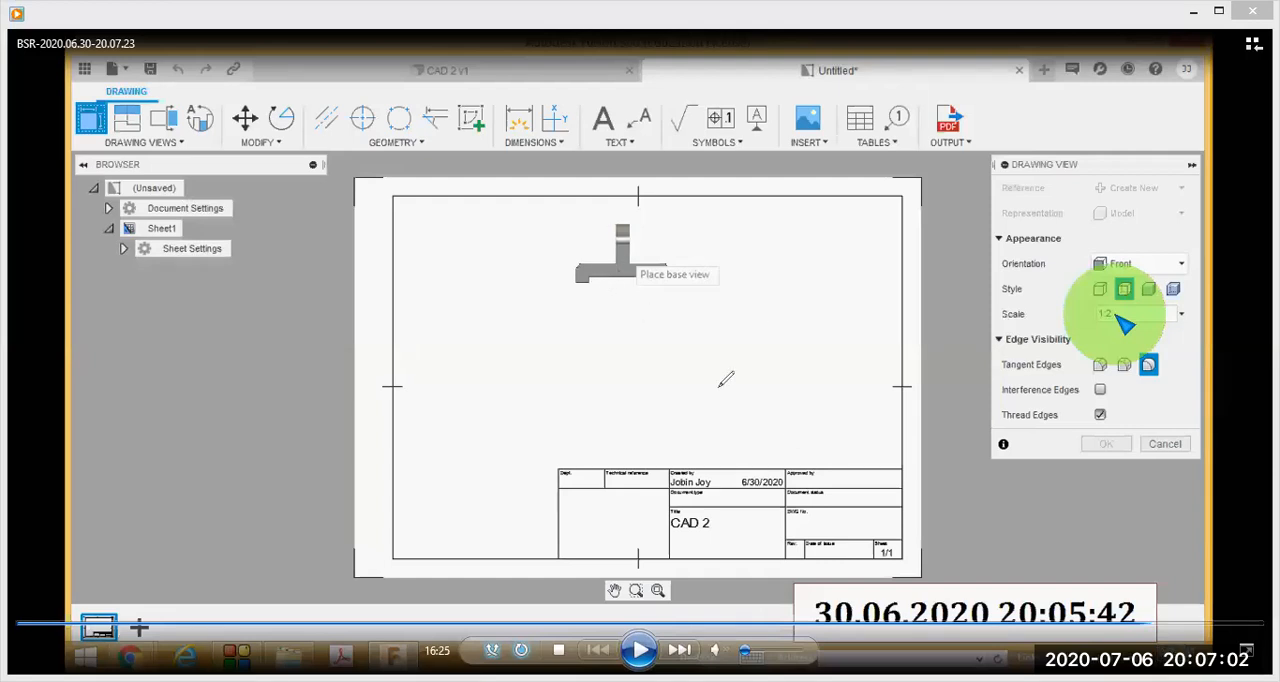
{"action": "mouse_move", "coordinate": [1128, 287]}
{"action": "left_mouse_down"}
{"action": "mouse_move", "coordinate": [970, 292]}
{"action": "mouse_move", "coordinate": [1066, 360]}
{"action": "left_mouse_up"}
{"action": "left_click_drag", "start_coordinate": [1149, 624], "coordinate": [1162, 626]}
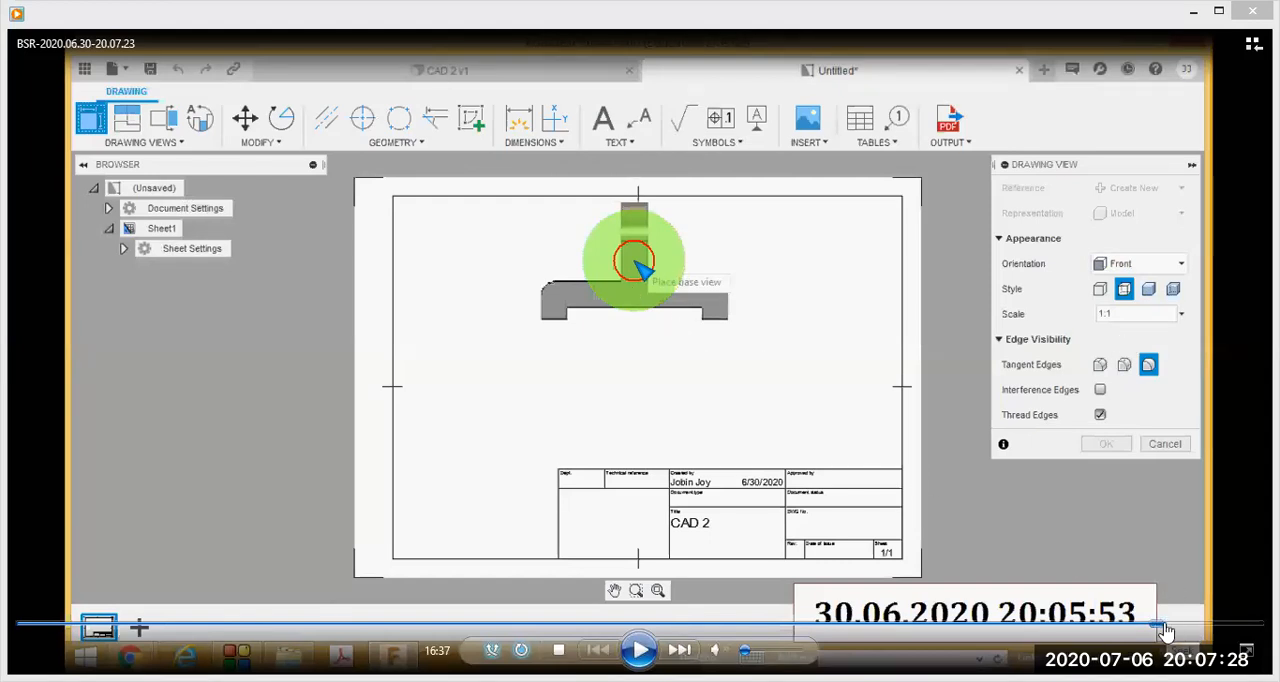
{"action": "left_click", "coordinate": [1170, 623]}
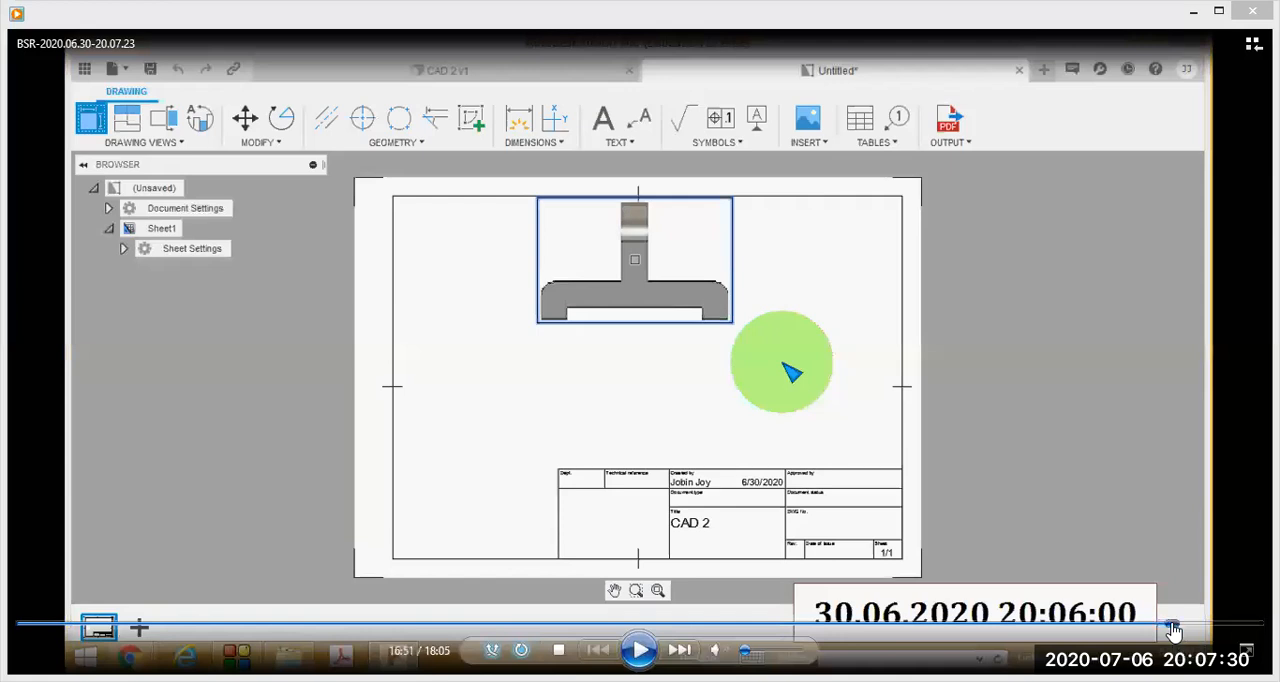
{"action": "left_click", "coordinate": [1178, 625]}
{"action": "left_click", "coordinate": [1181, 625]}
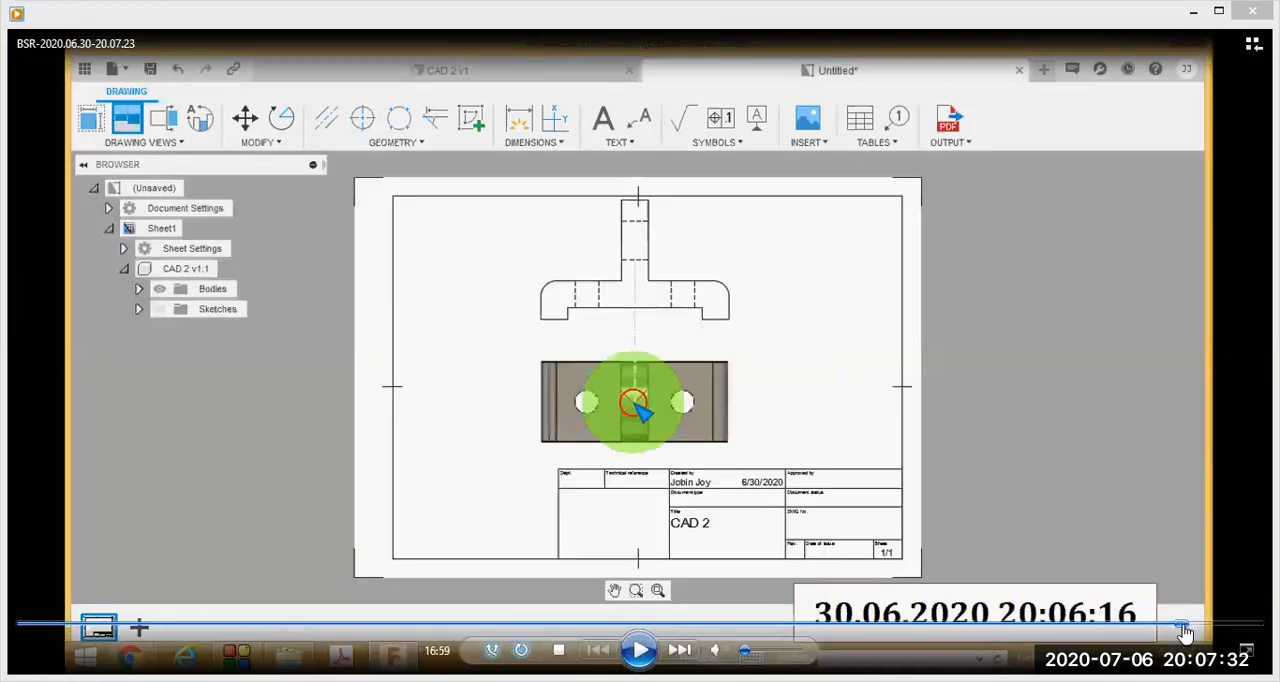
- Return the lesson to the Drawing Views list at 16:54, temporarily circling the list and marking its Projected View entry in red
{"action": "left_click", "coordinate": [1176, 625]}
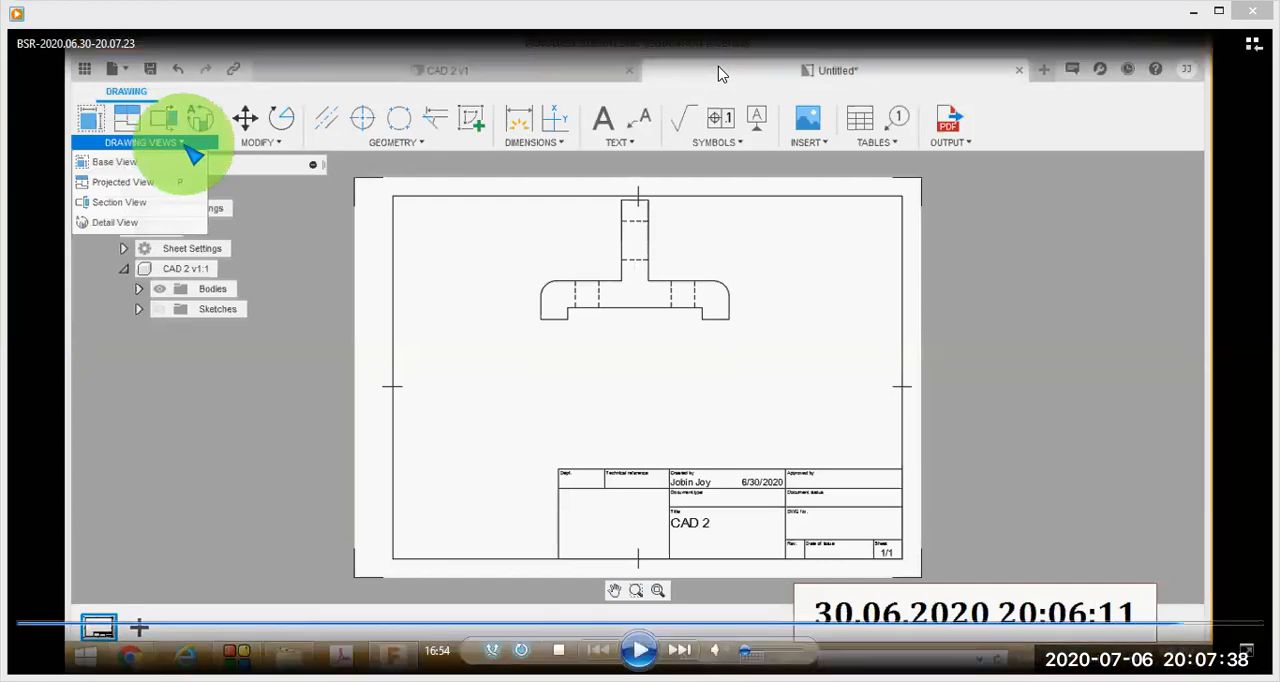
{"action": "mouse_move", "coordinate": [130, 77]}
{"action": "left_mouse_down"}
{"action": "mouse_move", "coordinate": [78, 92]}
{"action": "mouse_move", "coordinate": [48, 278]}
{"action": "mouse_move", "coordinate": [208, 262]}
{"action": "mouse_move", "coordinate": [206, 95]}
{"action": "left_mouse_up"}
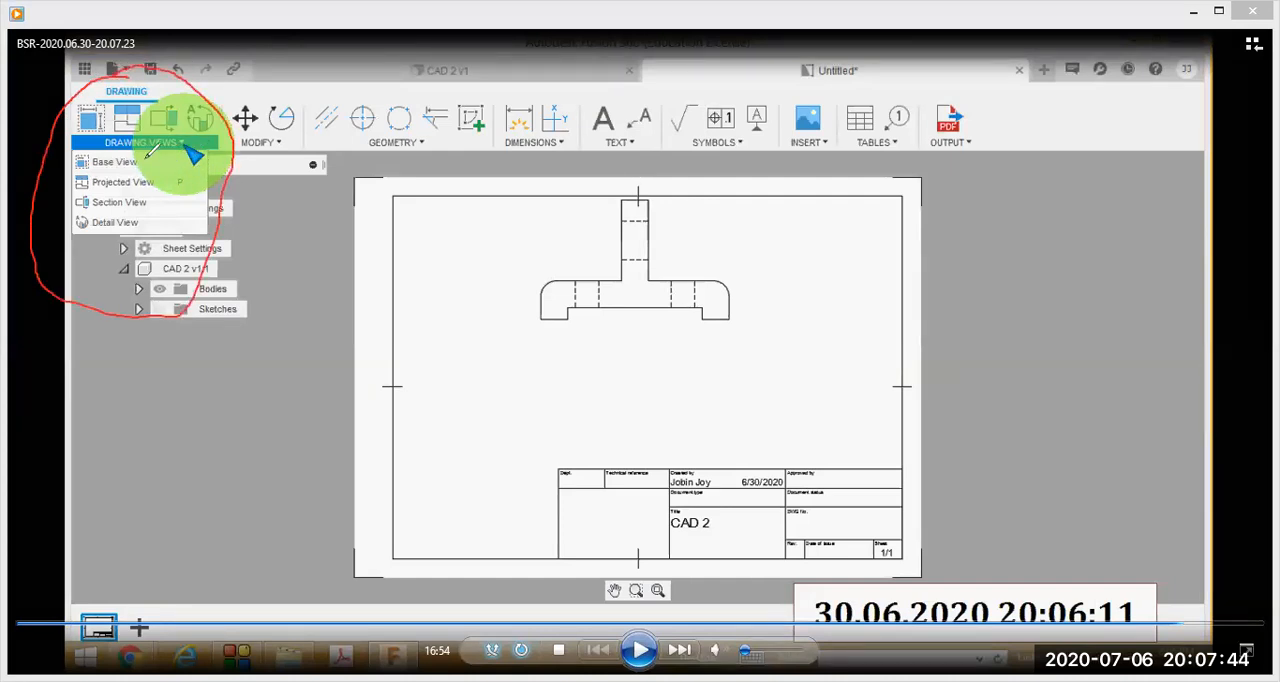
{"action": "left_click_drag", "start_coordinate": [200, 190], "coordinate": [252, 156]}
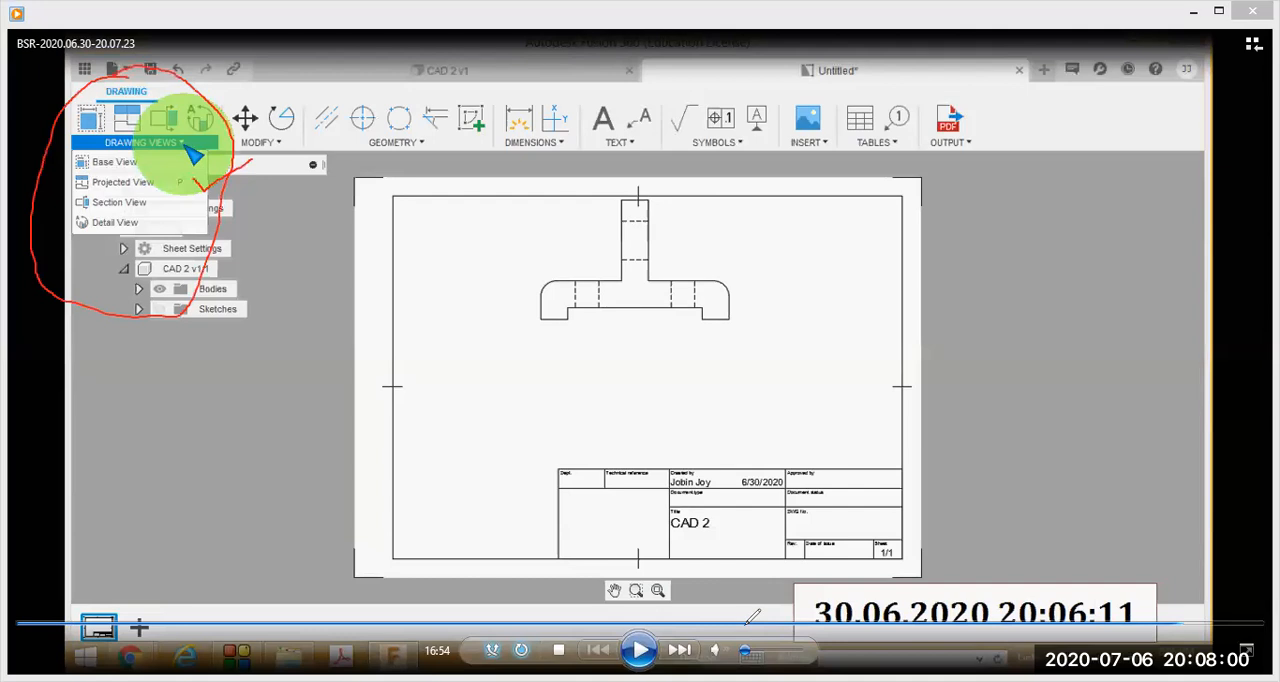
{"action": "key", "text": "Escape"}
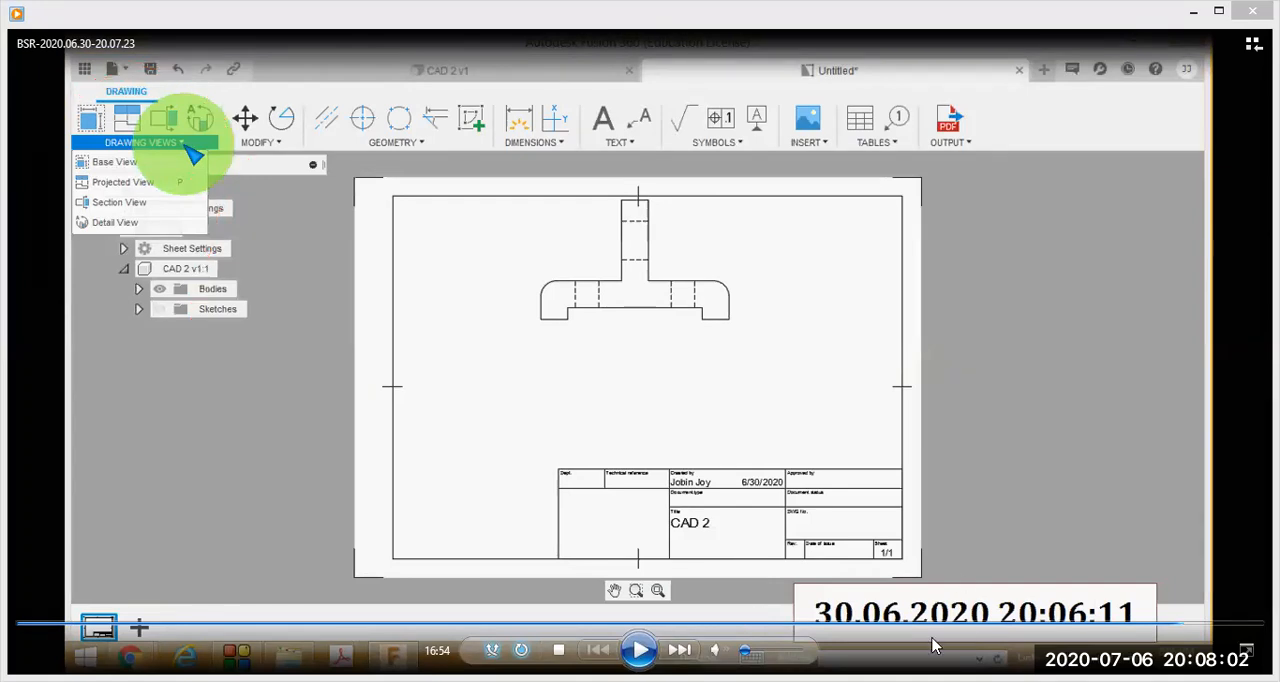